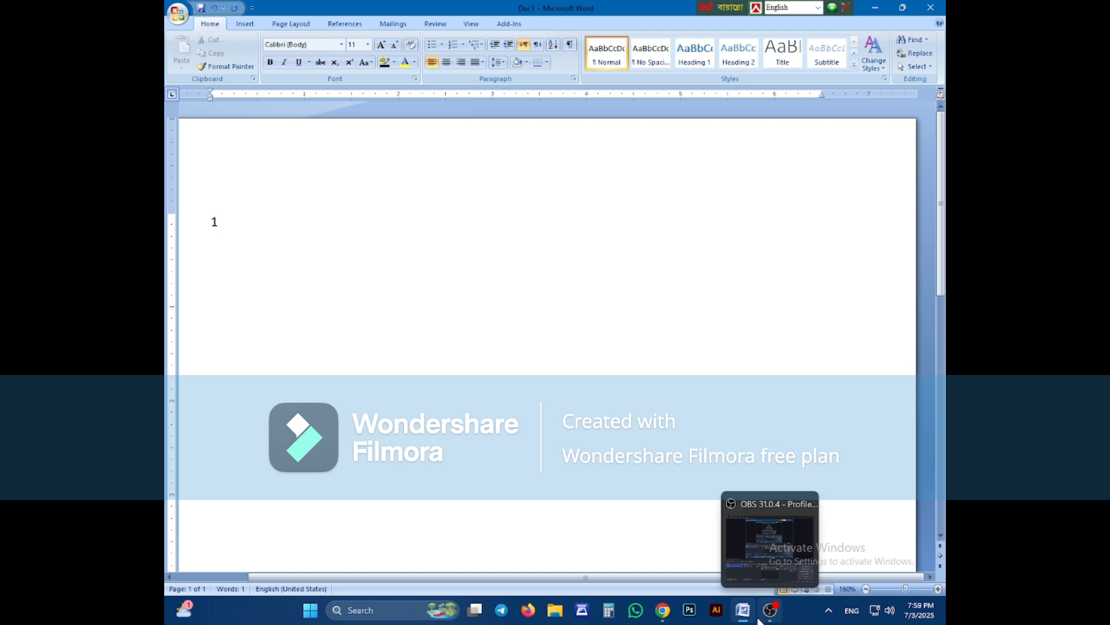
Step: Delete the stray "1" so the page is blank
key("BackSpace")
left_click(237, 25)
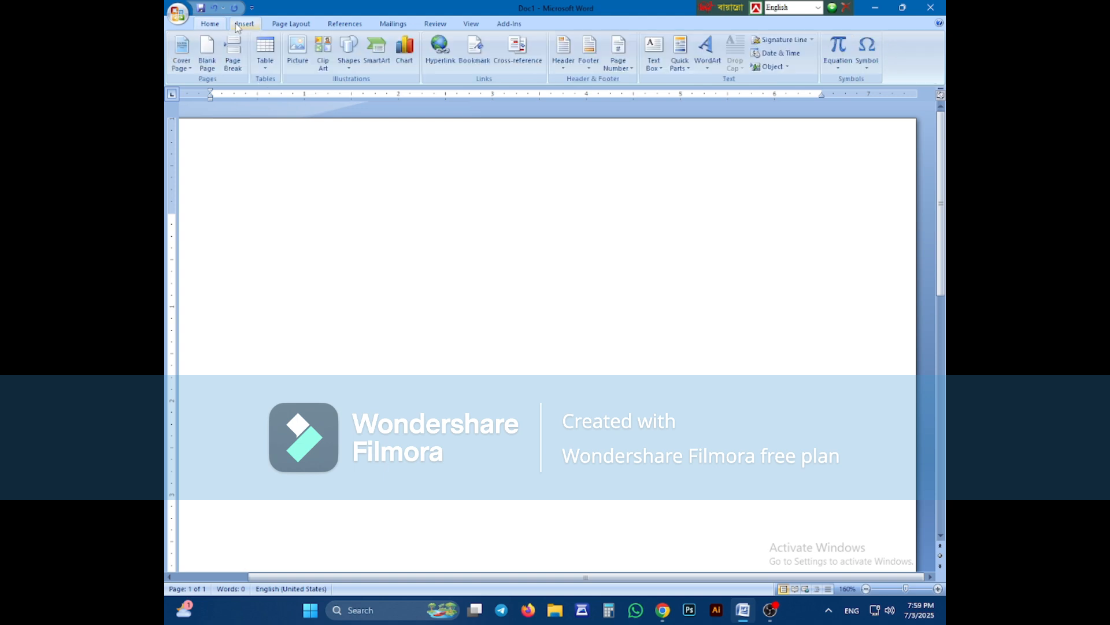
left_click(262, 72)
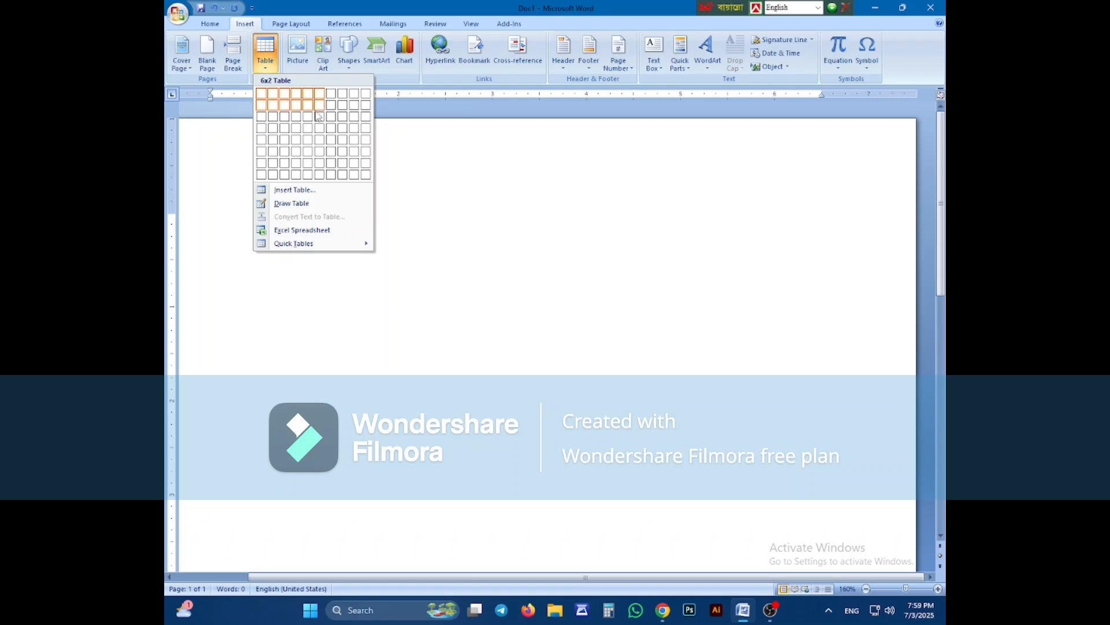
left_click(301, 191)
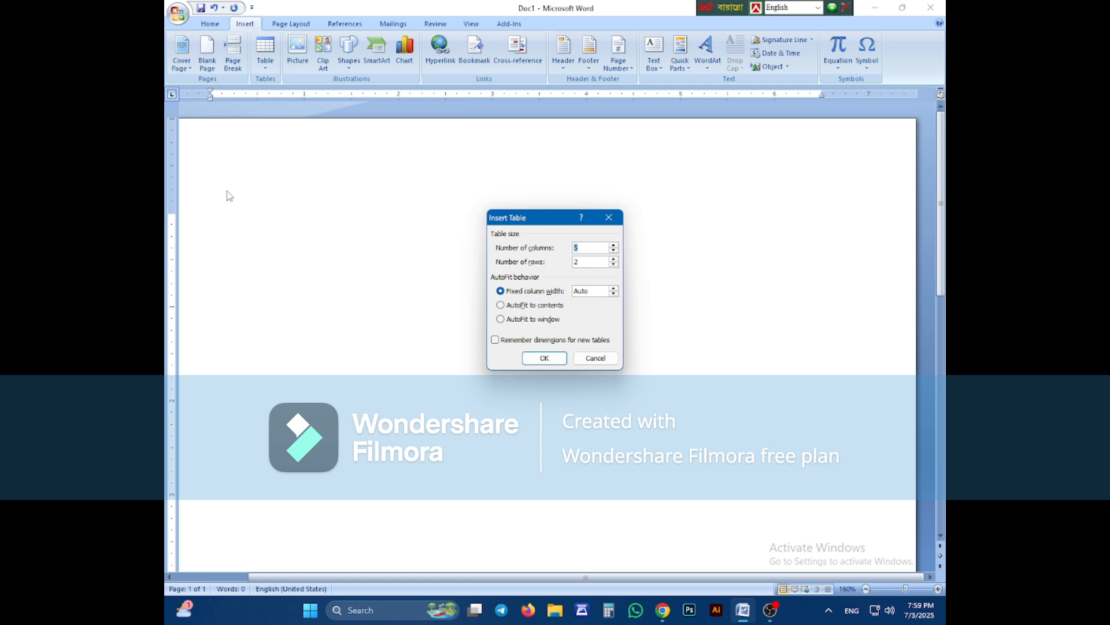
key("Escape")
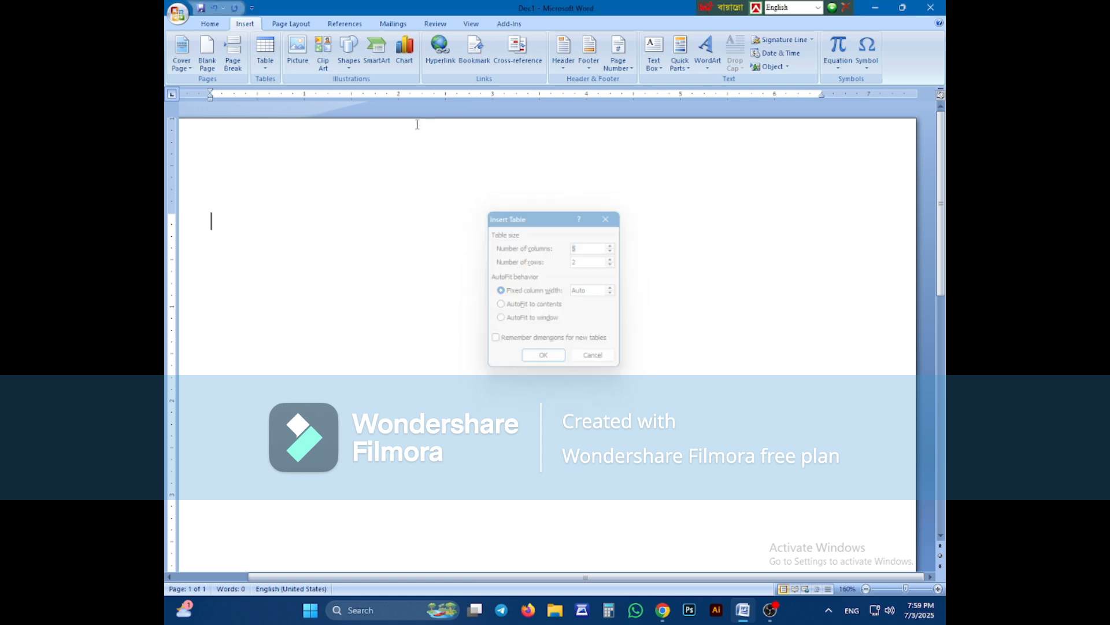
left_click(270, 58)
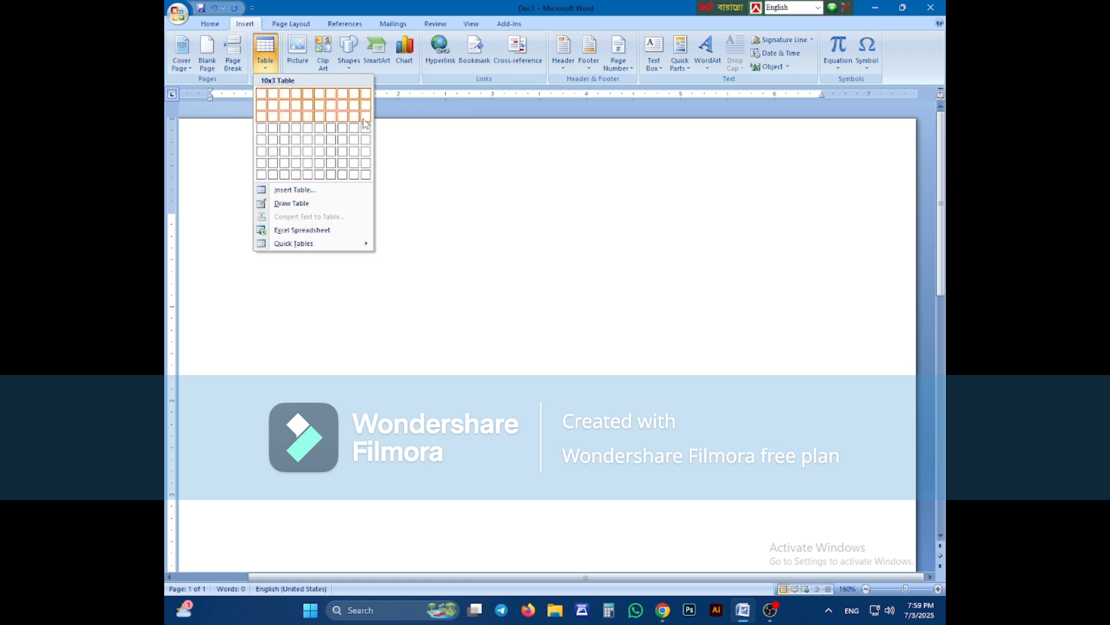
left_click(527, 182)
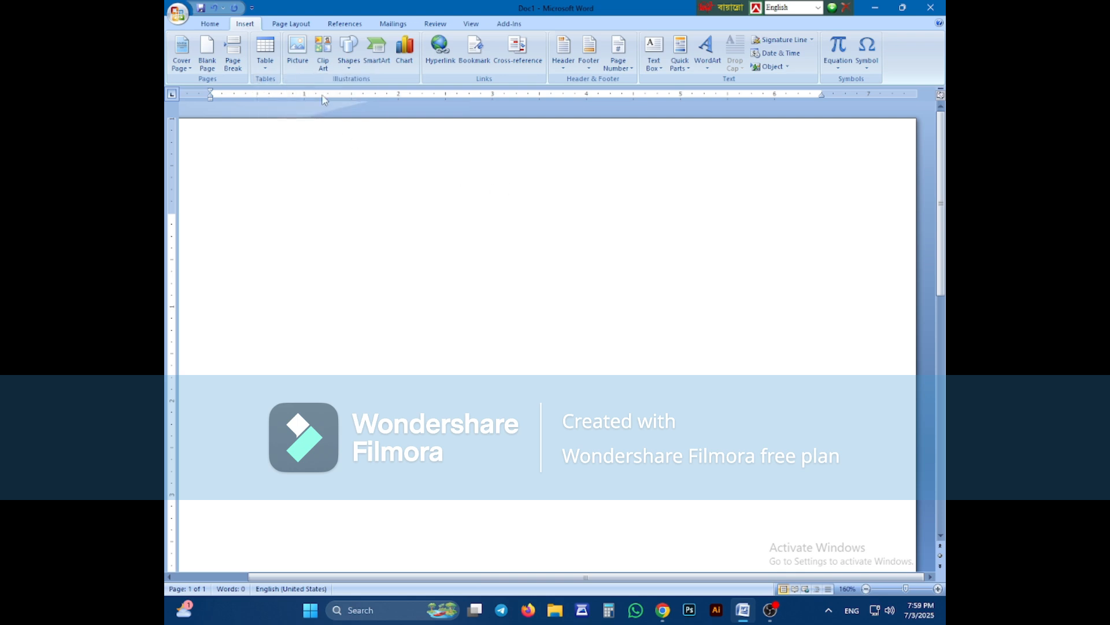
left_click(265, 52)
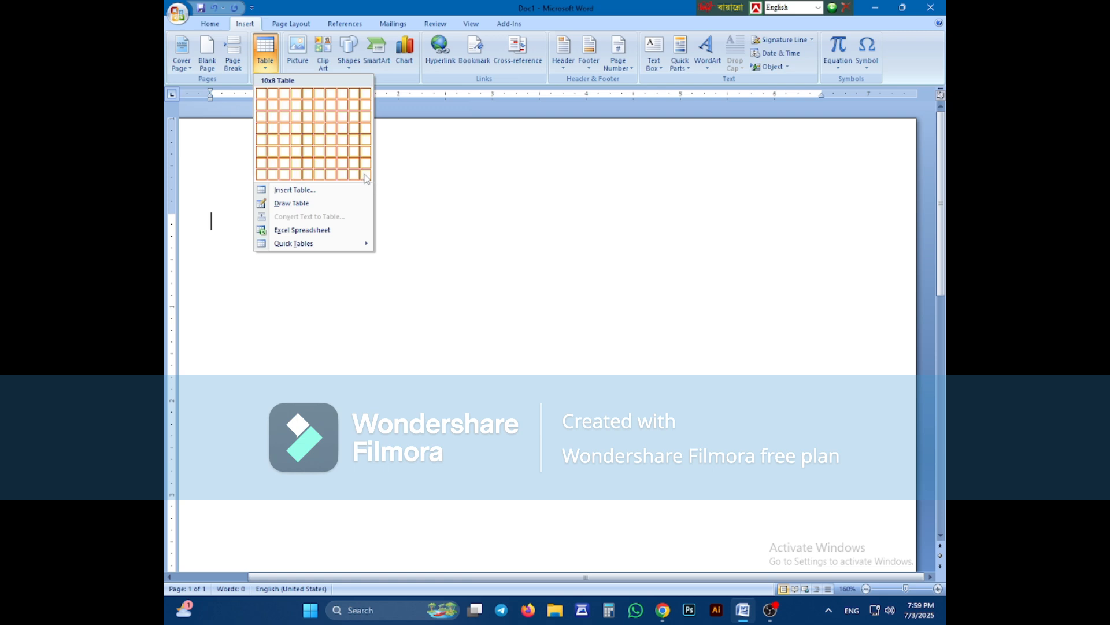
left_click(481, 223)
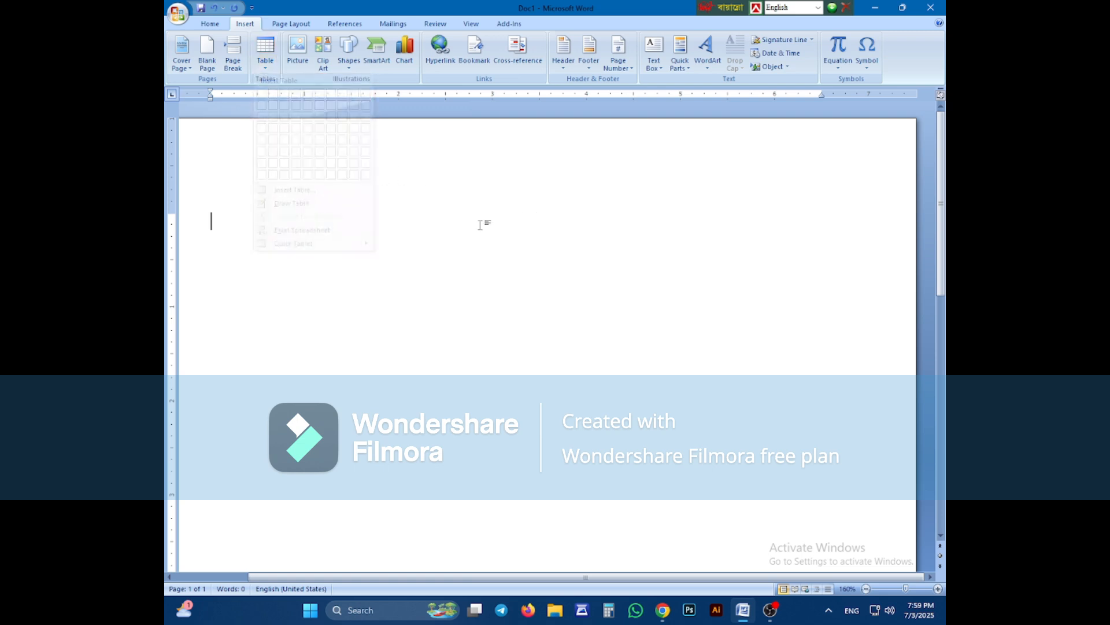
Step: Insert a table with 20 columns and 15 rows on the blank page and undo the insertion
left_click(273, 72)
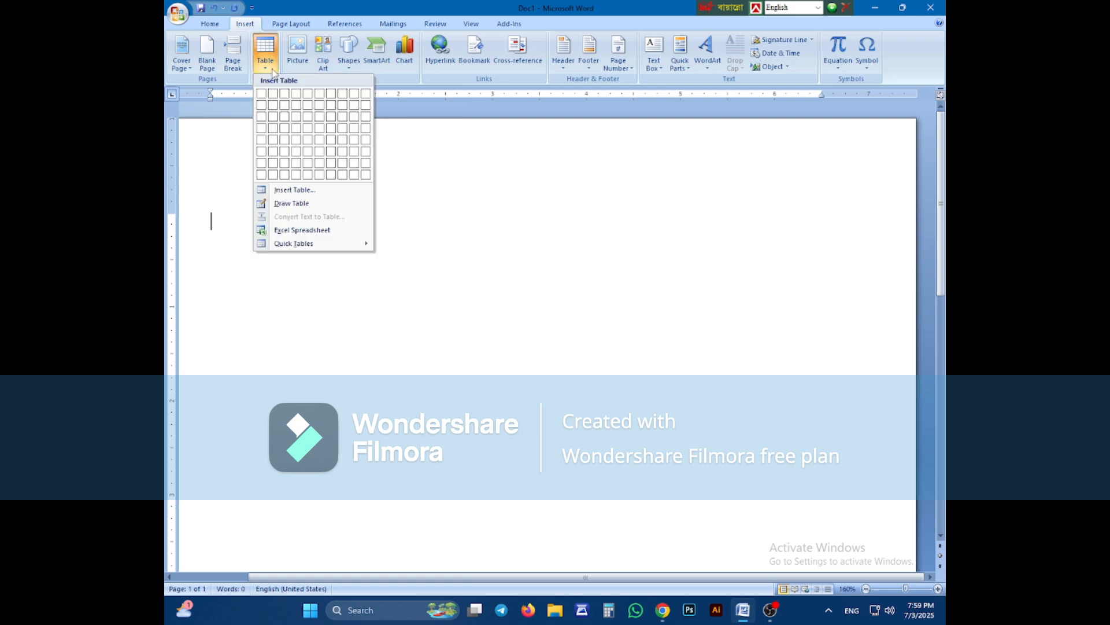
left_click(310, 189)
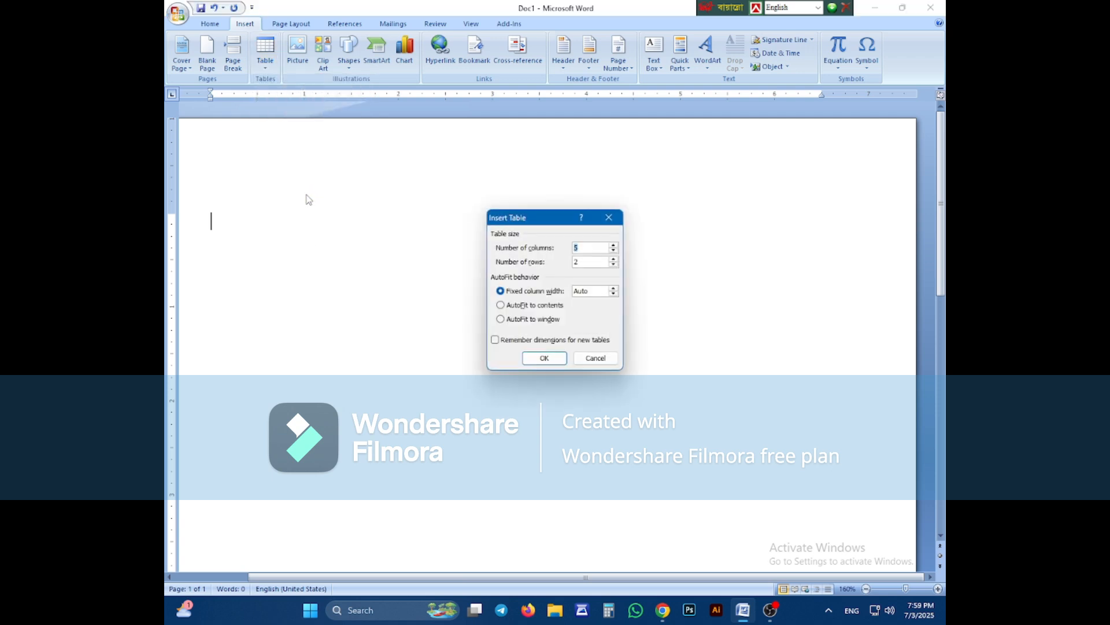
type("20")
left_click(529, 363)
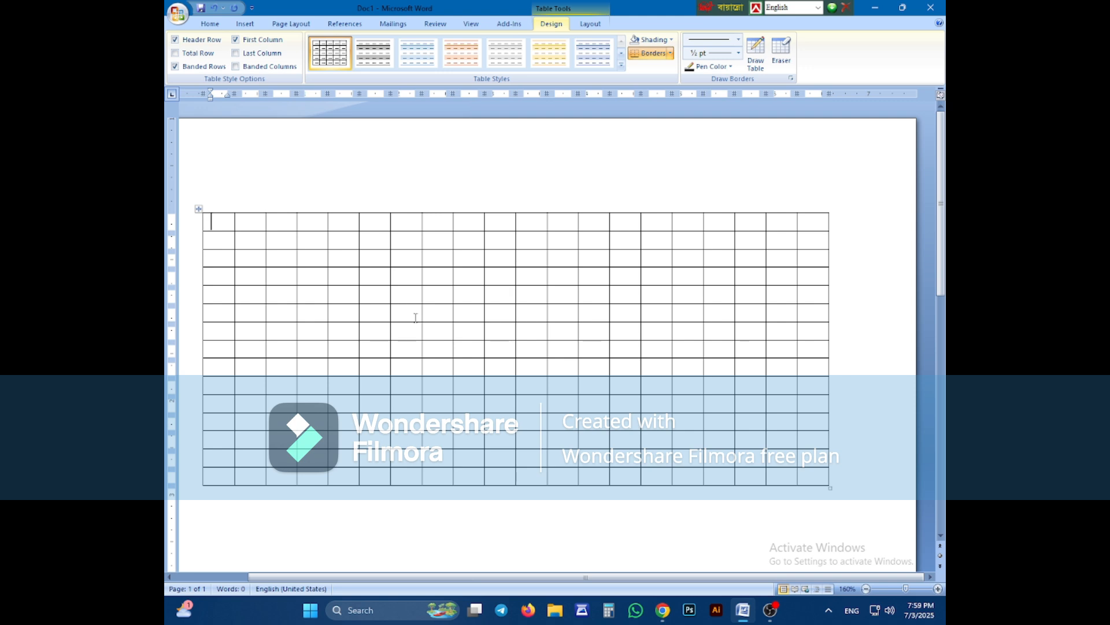
key("ctrl+z")
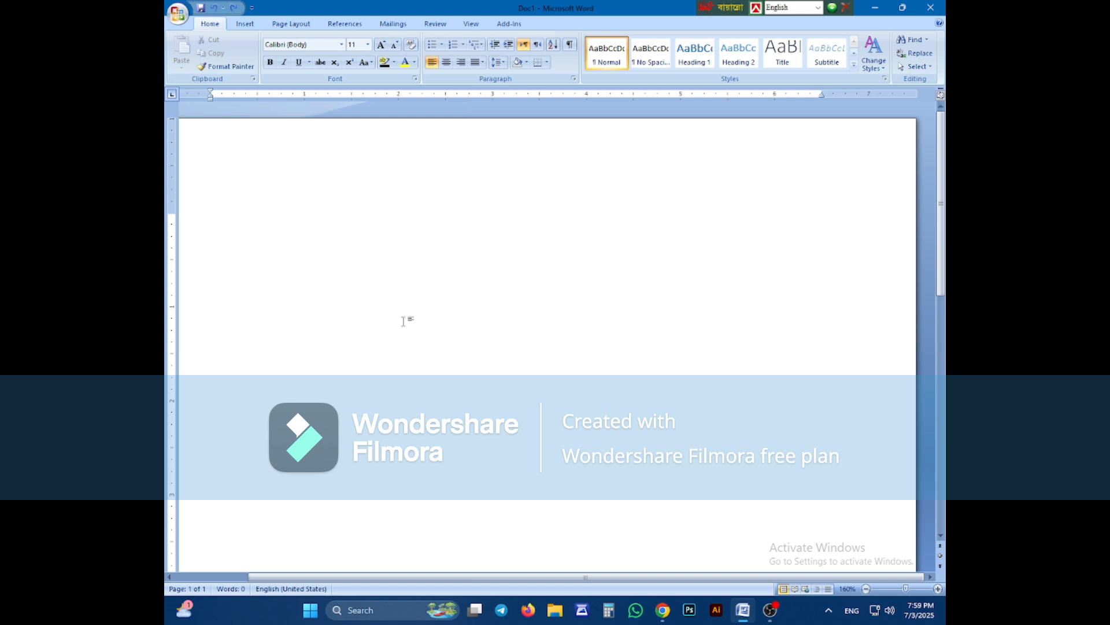
Step: Insert a quick table of six columns by two rows and undo the insertion
left_click(245, 24)
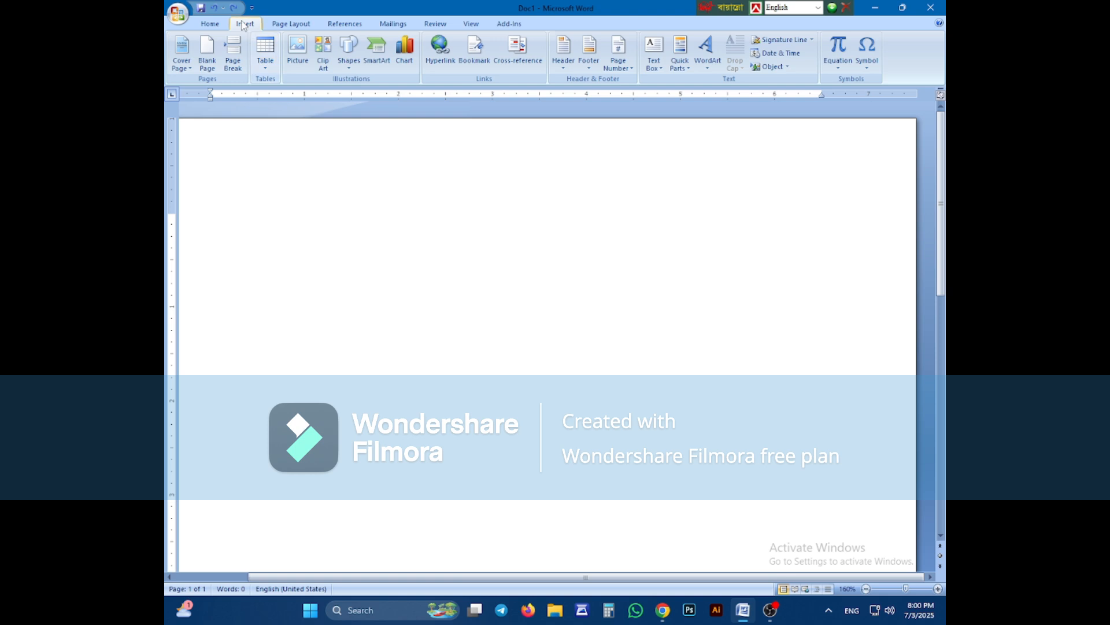
left_click(259, 54)
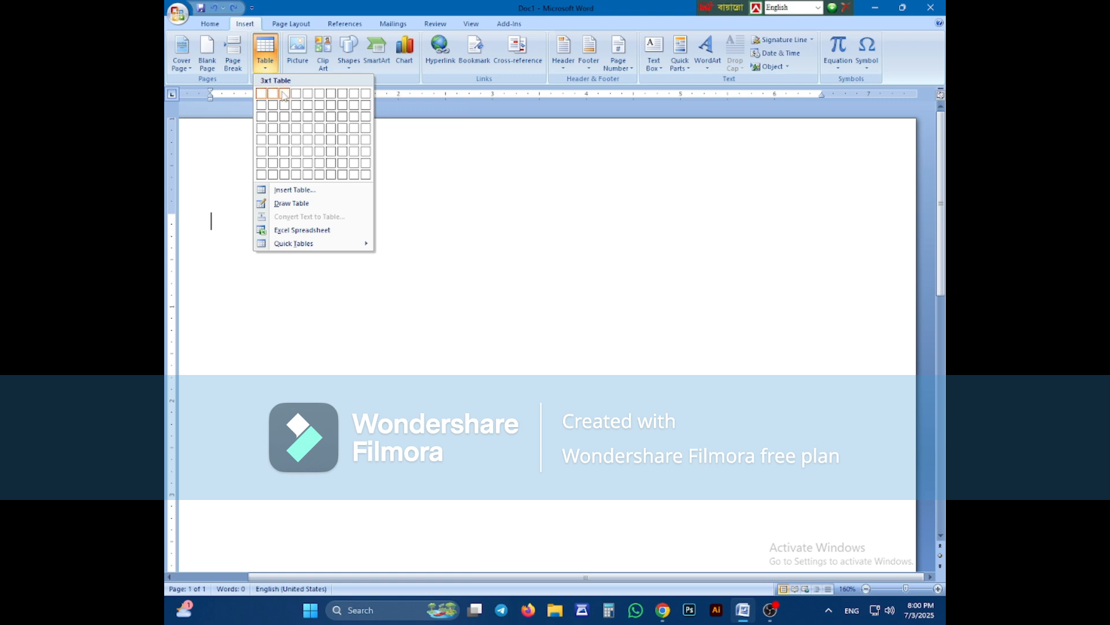
left_click(320, 105)
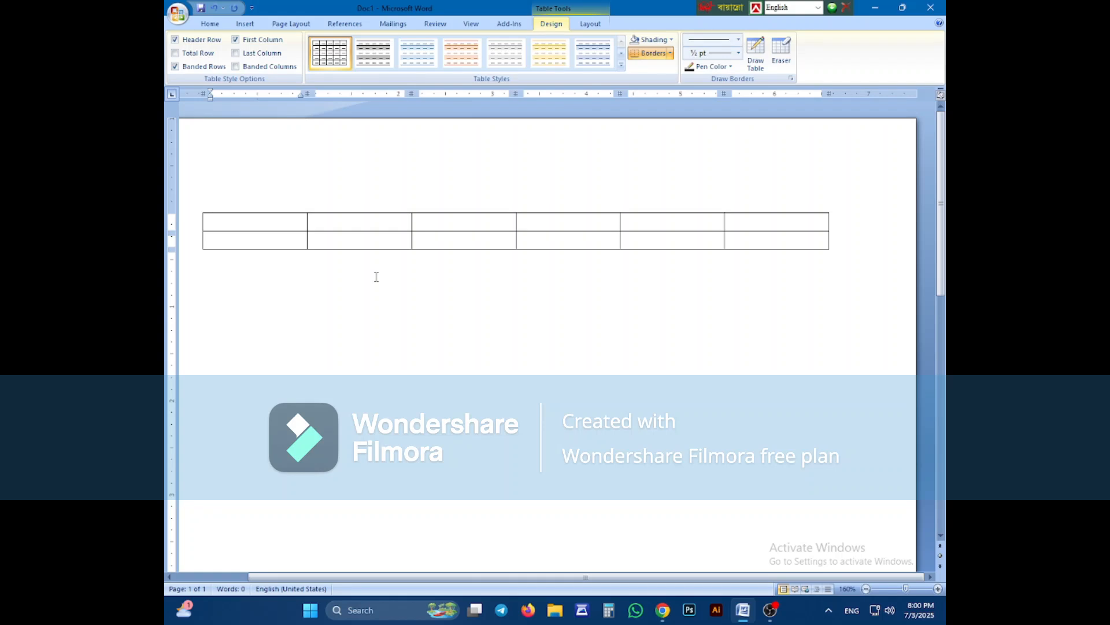
key("ctrl+z")
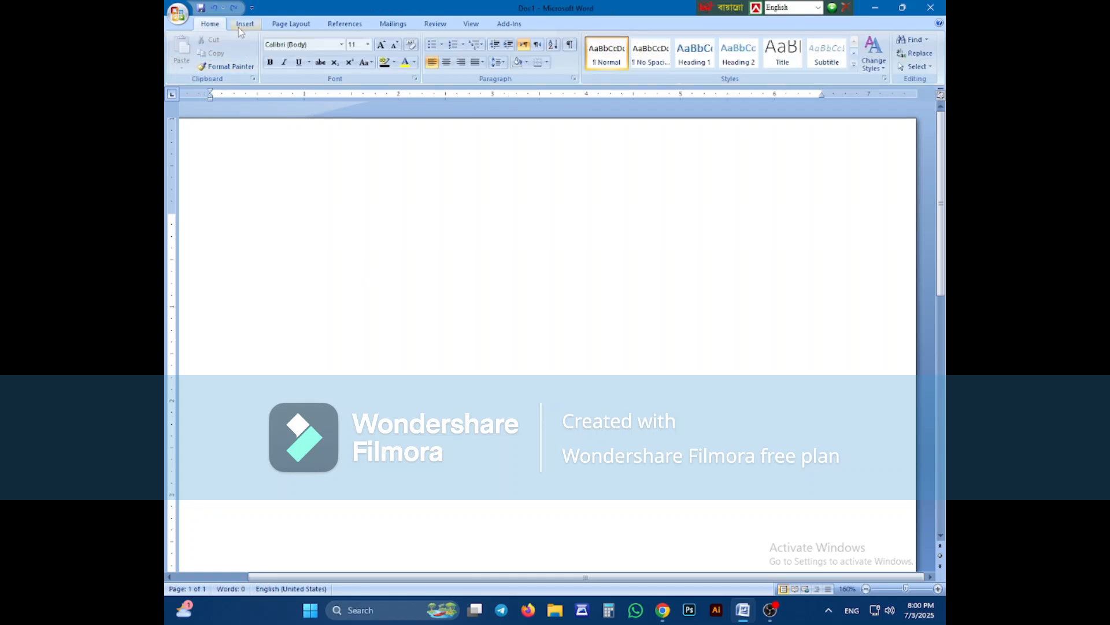
Step: Insert a table with 6 columns and 3 rows, keeping the fixed automatic column width
left_click(243, 23)
left_click(265, 51)
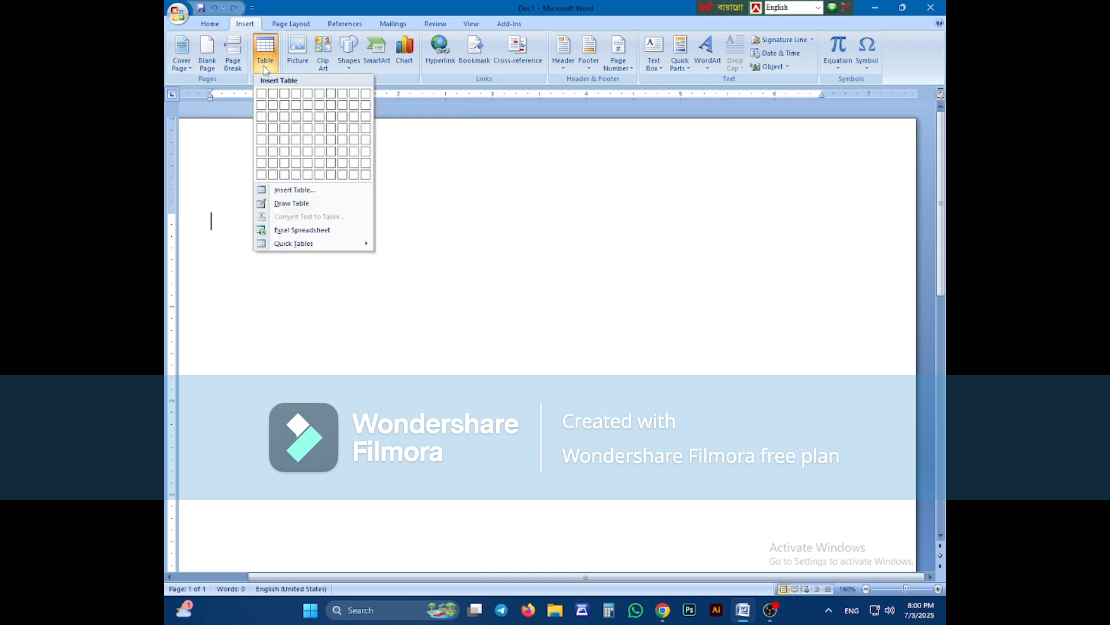
left_click(298, 190)
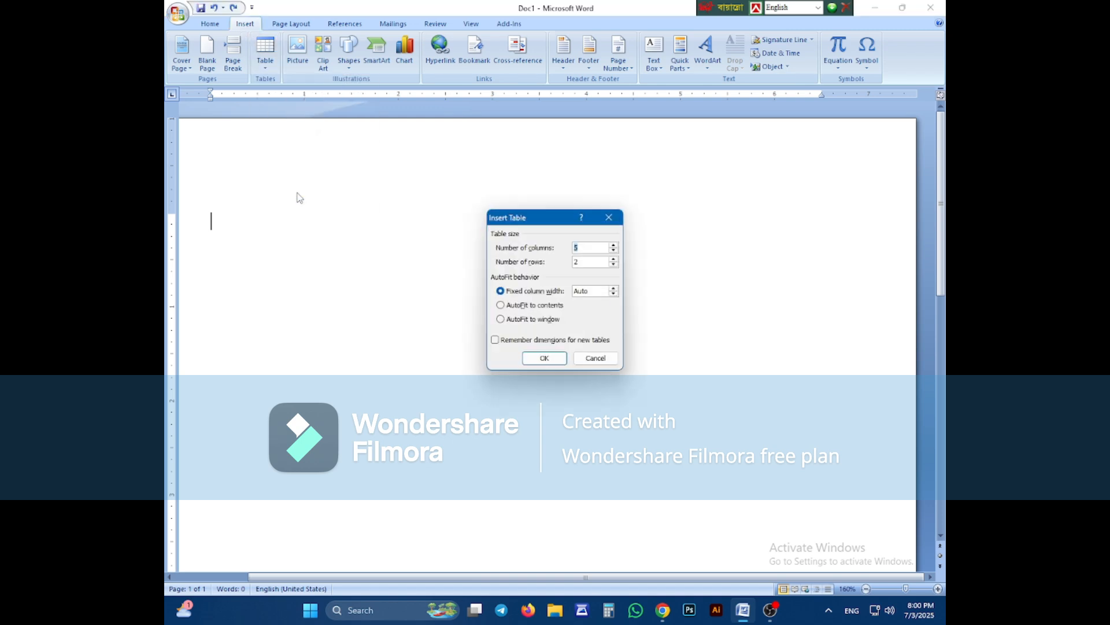
type("6")
left_click_drag(590, 247, 549, 250)
key("BackSpace")
type("3")
left_click(545, 358)
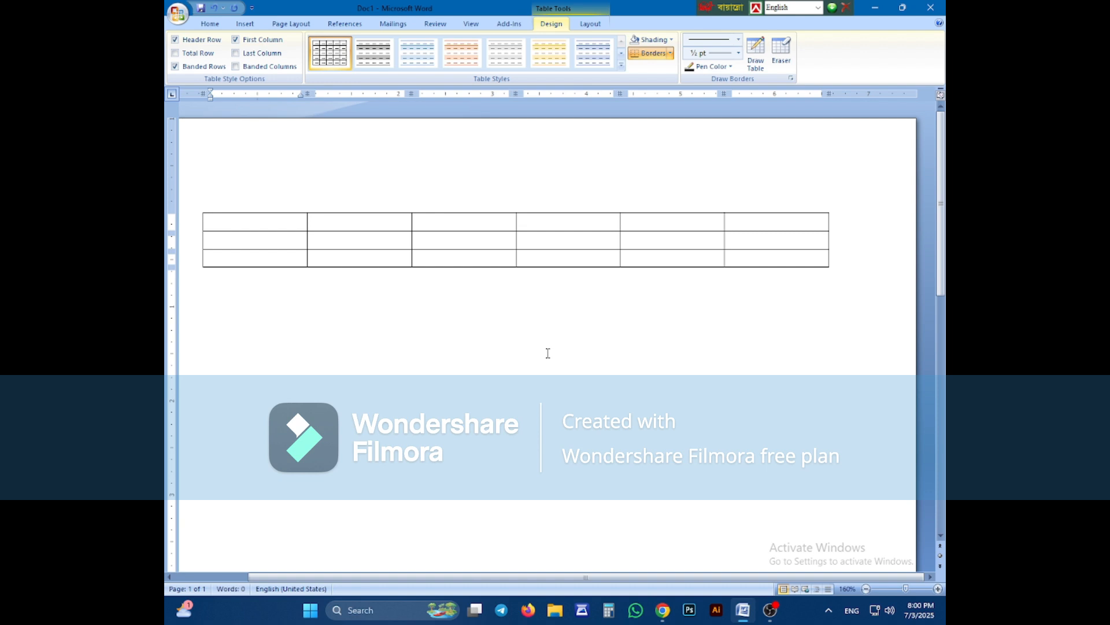
Step: Enter the headings "Sl No." and "Price Code" in the first two cells of the table's top row
scroll(505, 325, "up", 2, "ctrl")
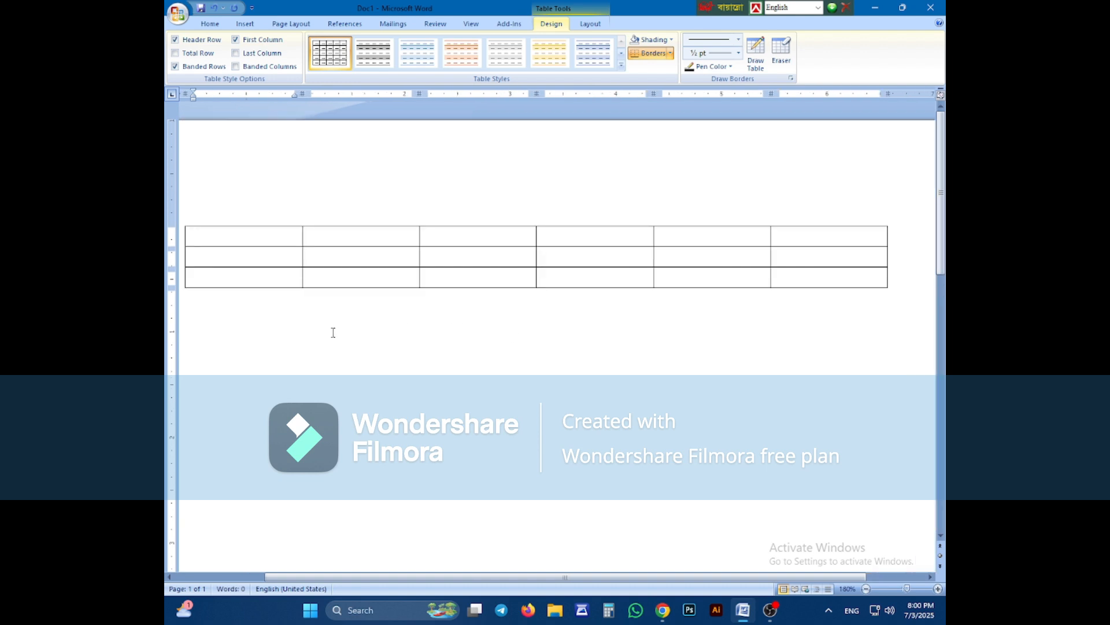
type("Sl No/")
key("BackSpace")
type(".")
key("Tab")
type("Pri")
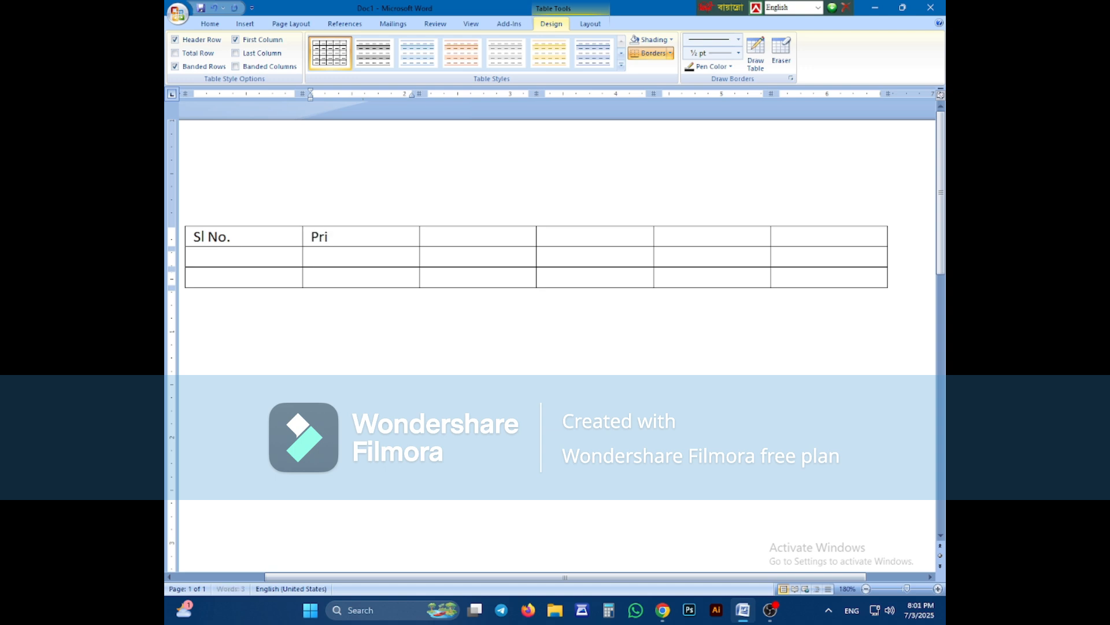
type("ce Code")
key("Tab")
Step: Enter the headings "Description" and "Per Unit Price" in the third and fourth cells of the header row
type("`")
key("BackSpace")
type("Dews")
key("BackSpace")
key("BackSpace")
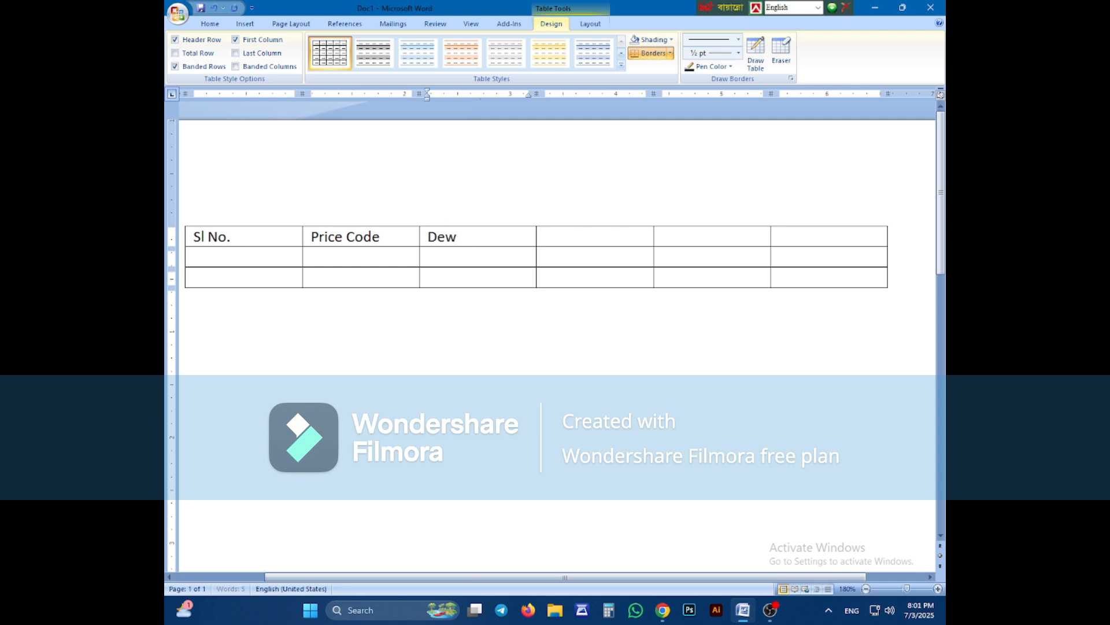
type("scription")
key("Tab")
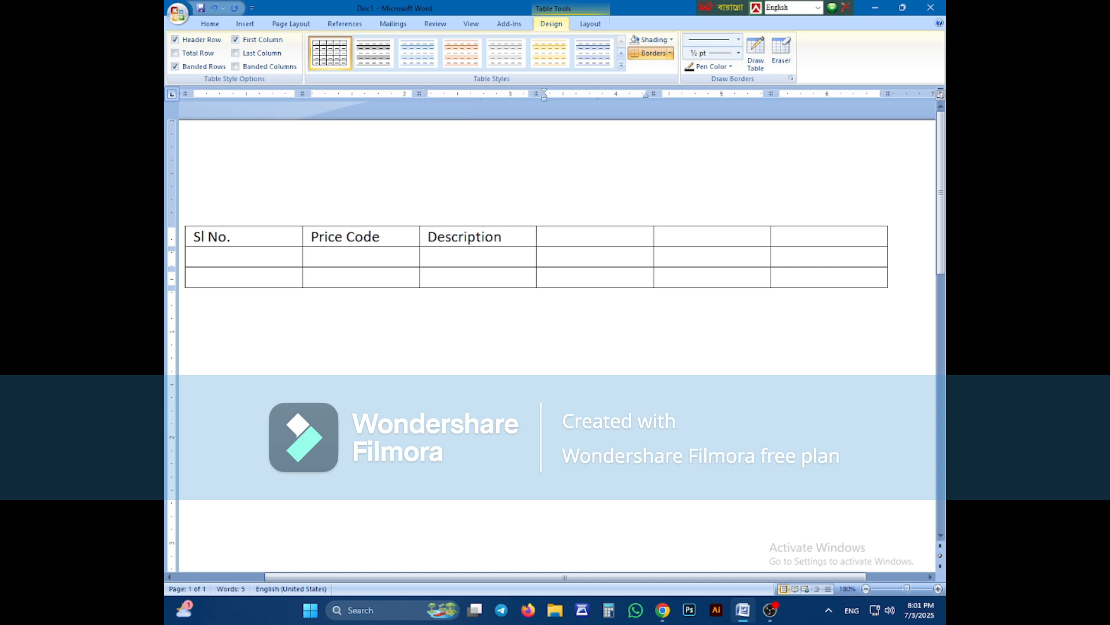
type("Per Unit Price")
key("Tab")
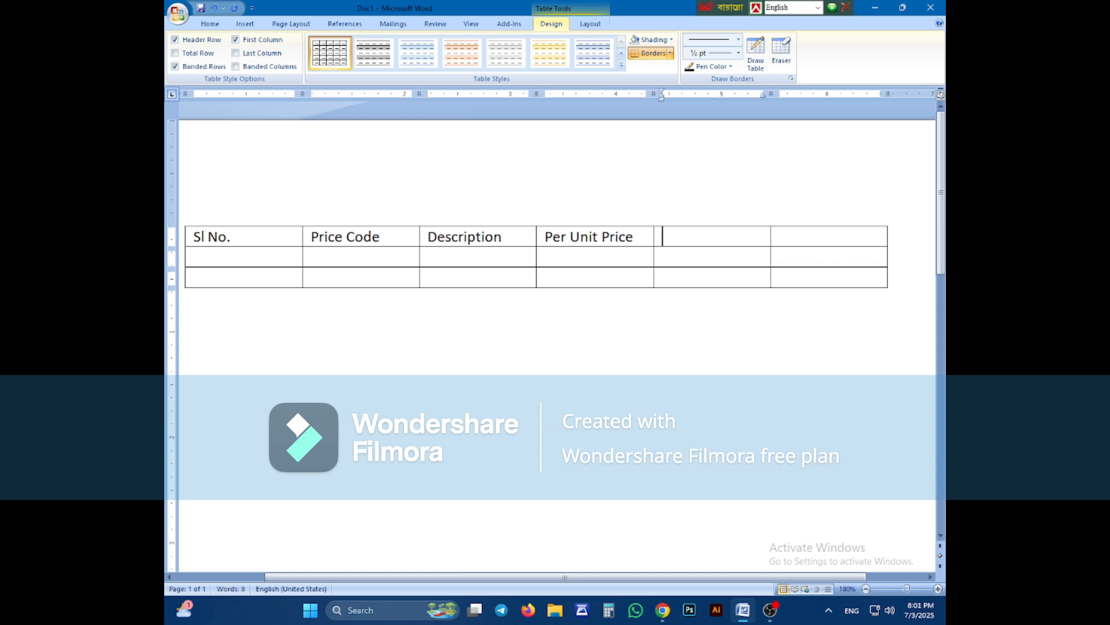
Step: Enter the headings "Total Price" and "Remarks" in the last two cells of the header row
type("Total Price")
key("Tab")
type("Comme")
key("BackSpace")
key("BackSpace")
key("BackSpace")
key("BackSpace")
key("BackSpace")
type("Remarks")
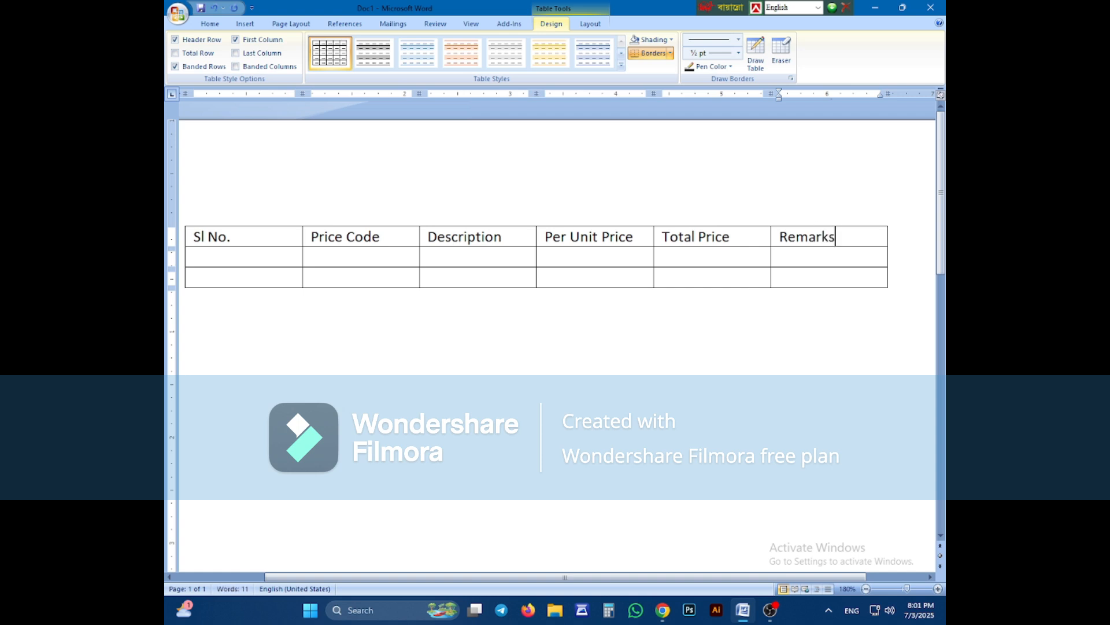
Step: Center the text of the whole header row and make it bold
left_click_drag(208, 236, 821, 237)
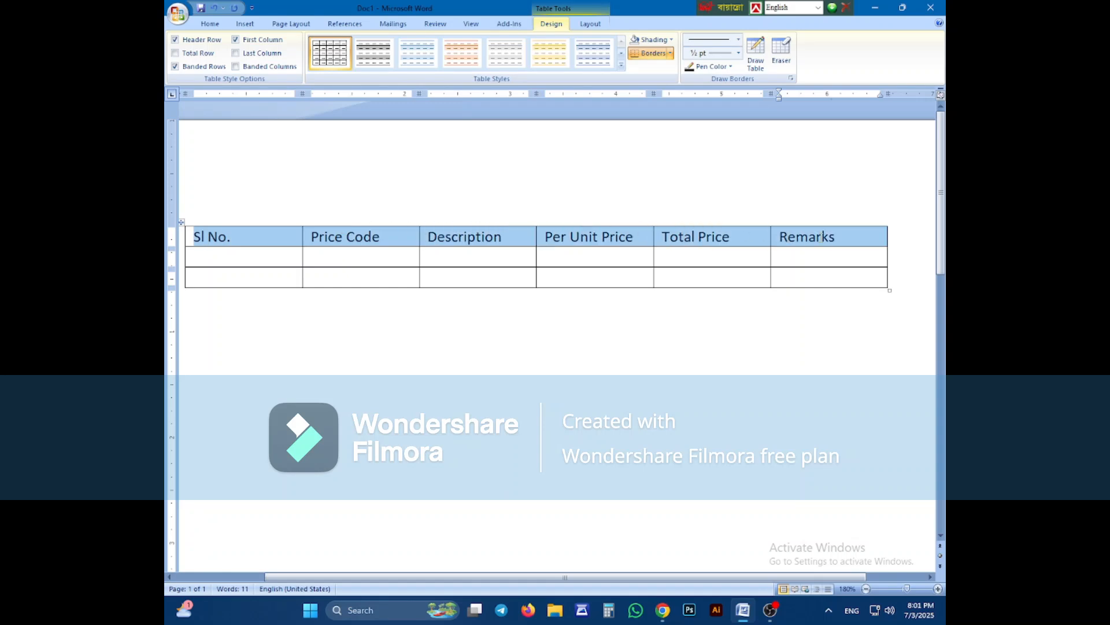
left_click(208, 25)
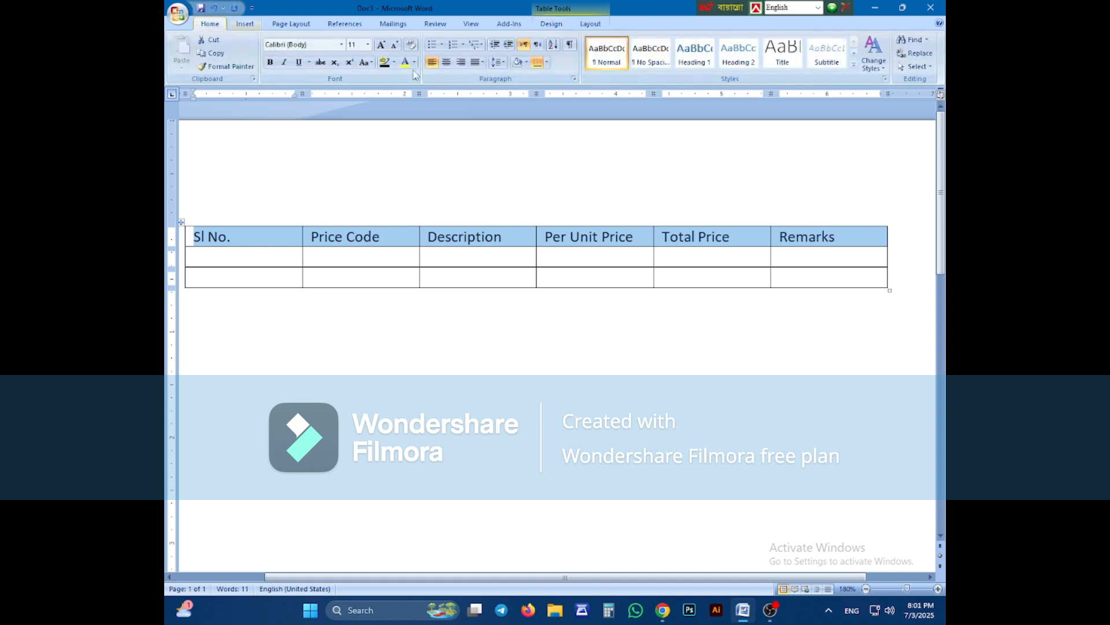
left_click(447, 62)
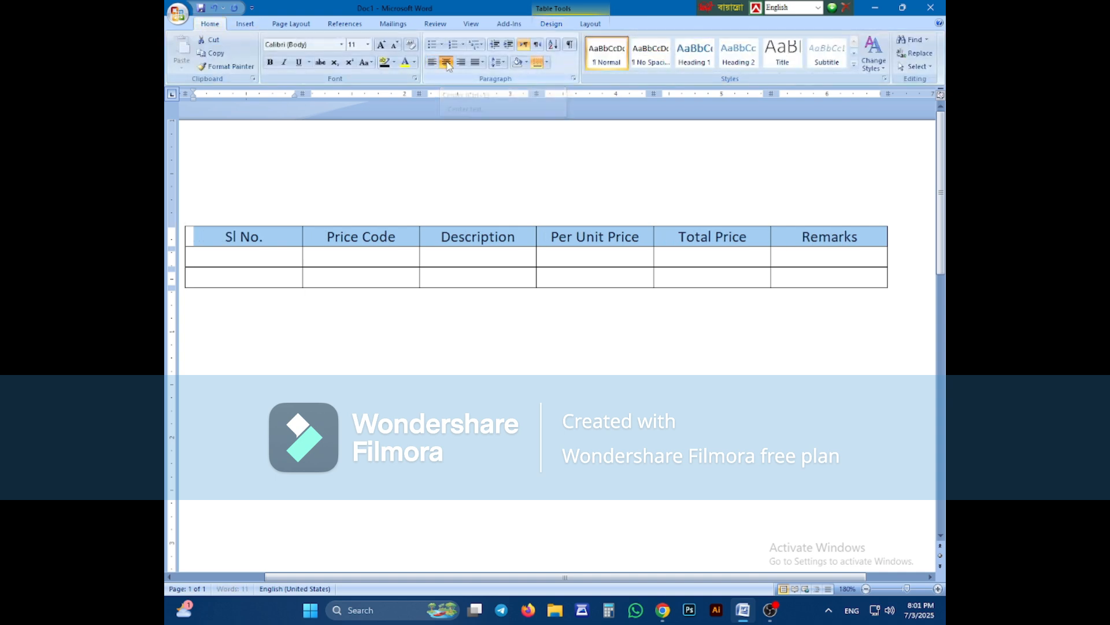
left_click(270, 62)
left_click(302, 310)
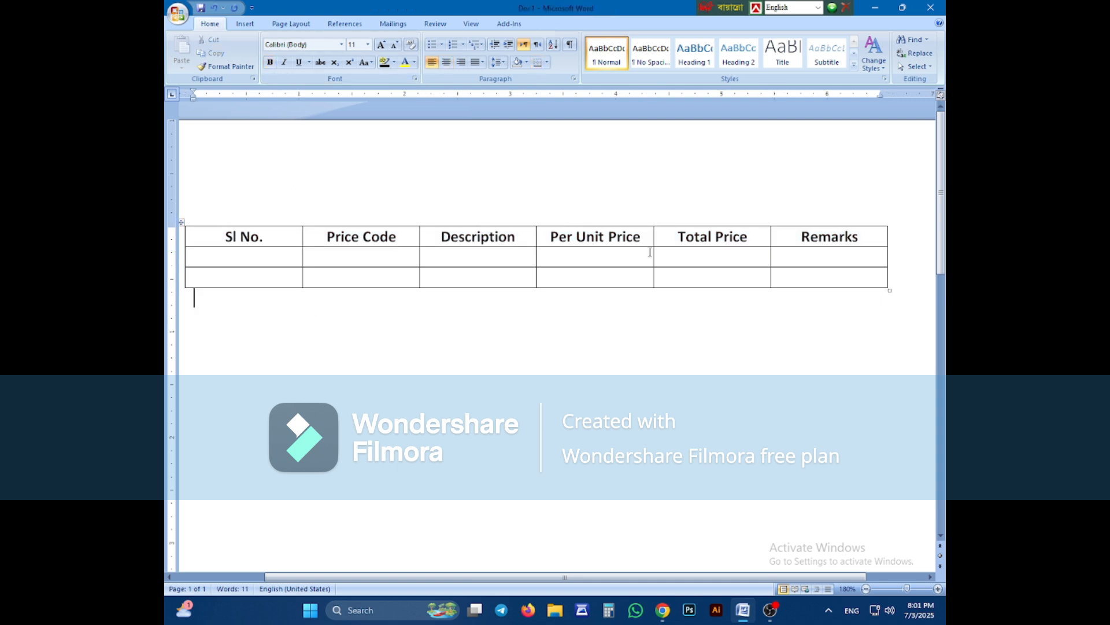
Step: Move through the table cell by cell from the Remarks heading and add one empty row after the last cell
left_click(871, 242)
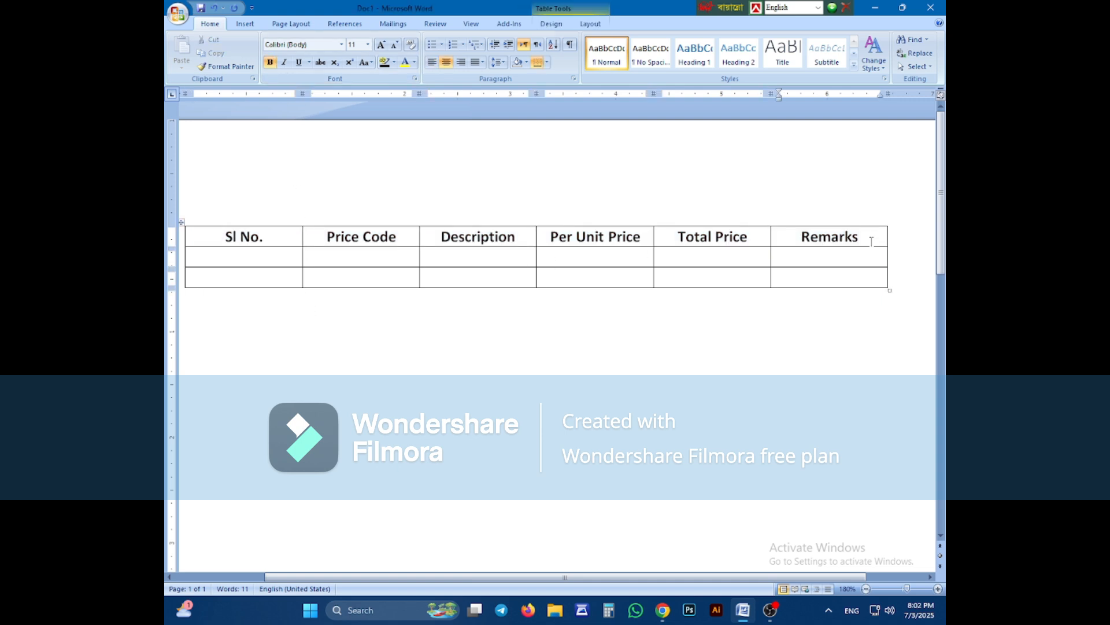
left_click(268, 260)
left_click(864, 226)
left_click(860, 236)
key("Tab")
key("Tab")
key("Tab")
key("Tab")
key("Tab")
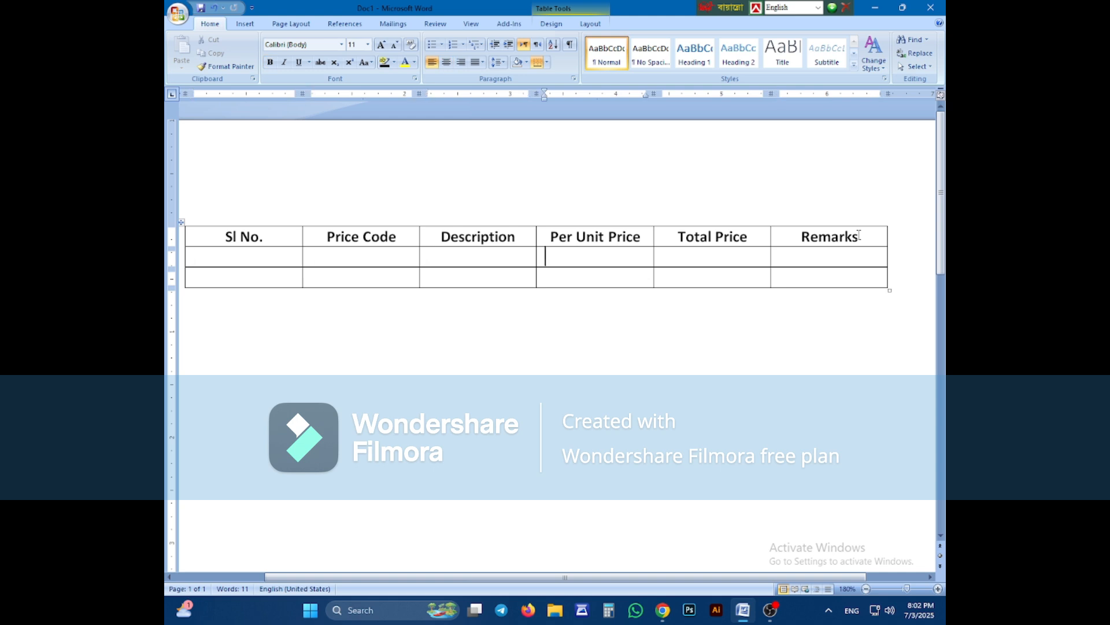
key("Tab")
key("Tab")
key("Tab")
key("Tab")
key("Tab")
key("Tab")
key("Tab")
key("Tab")
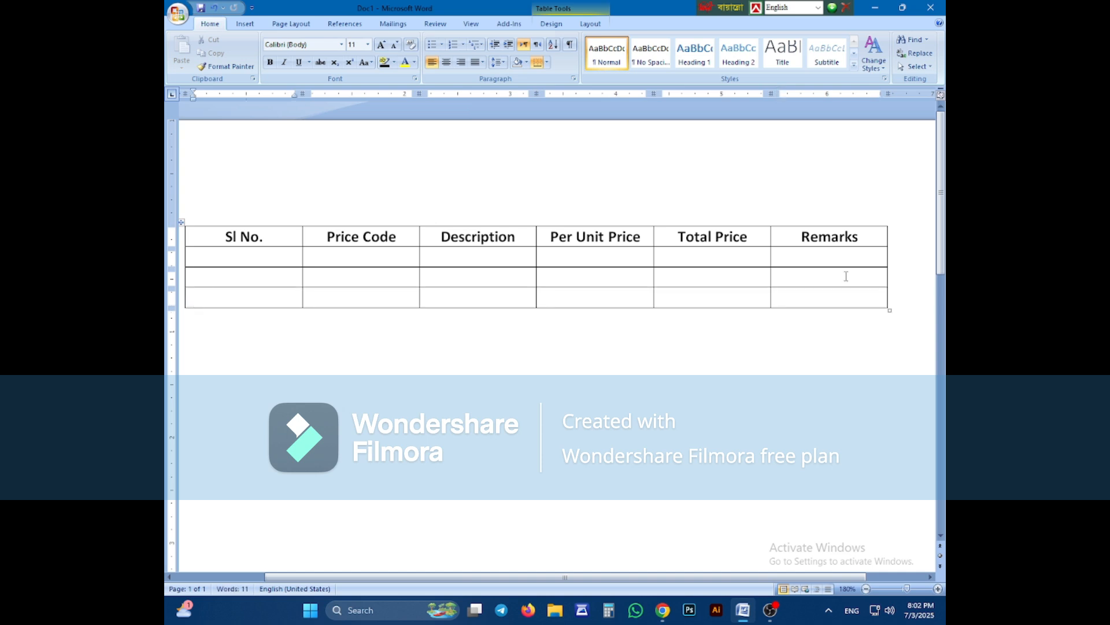
Step: Extend the table with three more empty rows at its end
key("Tab")
key("Tab")
key("Tab")
key("Tab")
key("Tab")
key("Tab")
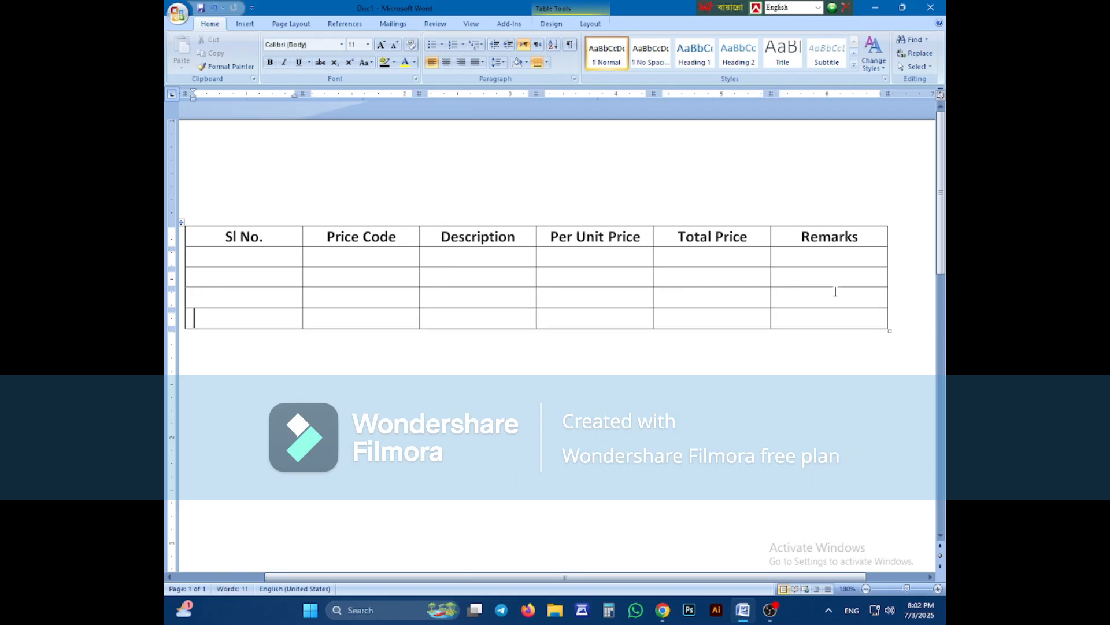
left_click(822, 324)
key("Tab")
key("Tab")
key("Tab")
key("Tab")
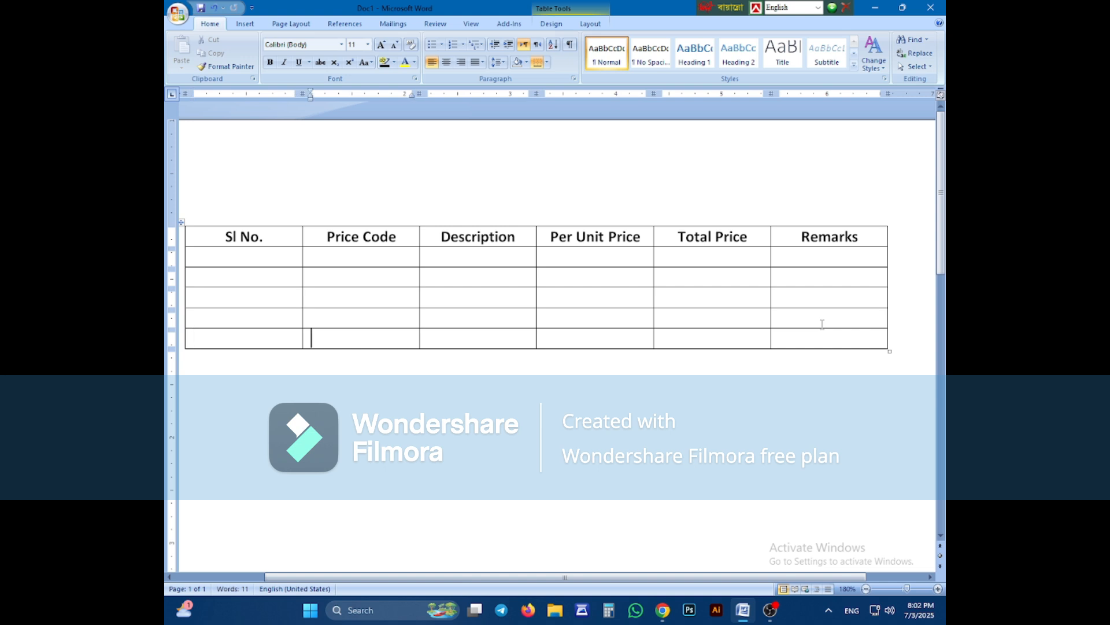
key("Tab")
key("Tab")
key("Tab")
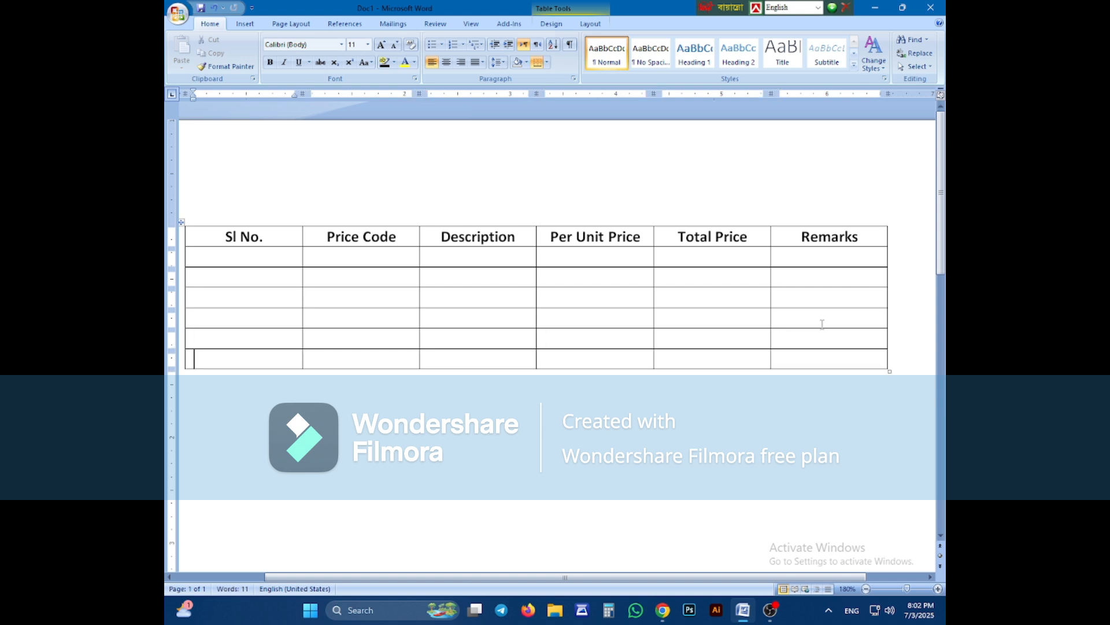
Step: Delete all the empty rows below the header row and add one new empty row beneath it
left_click_drag(195, 256, 765, 382)
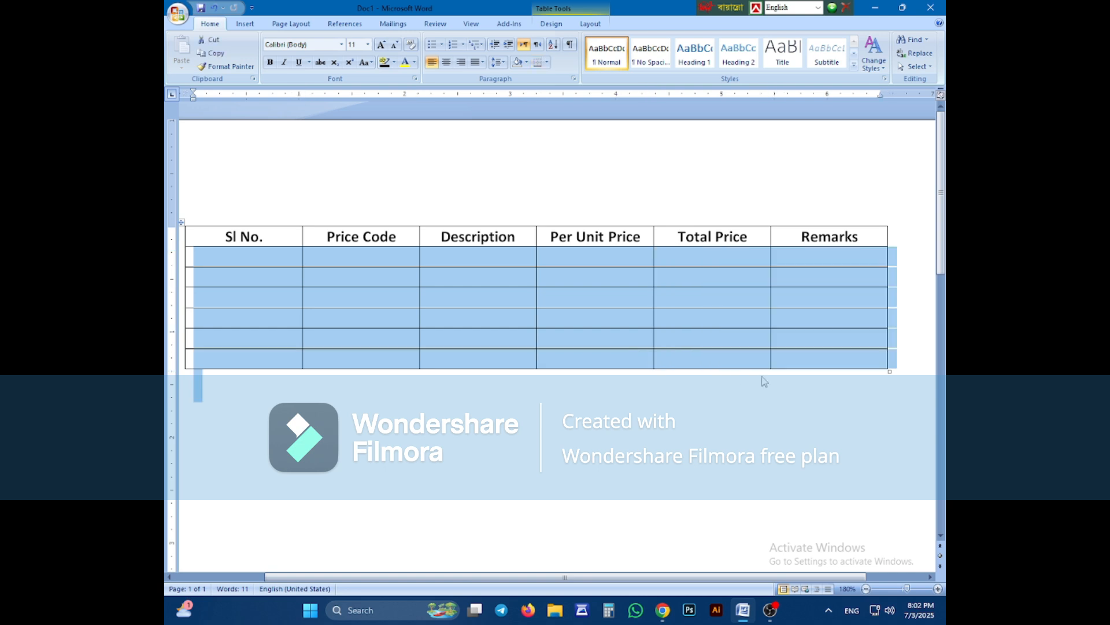
key("BackSpace")
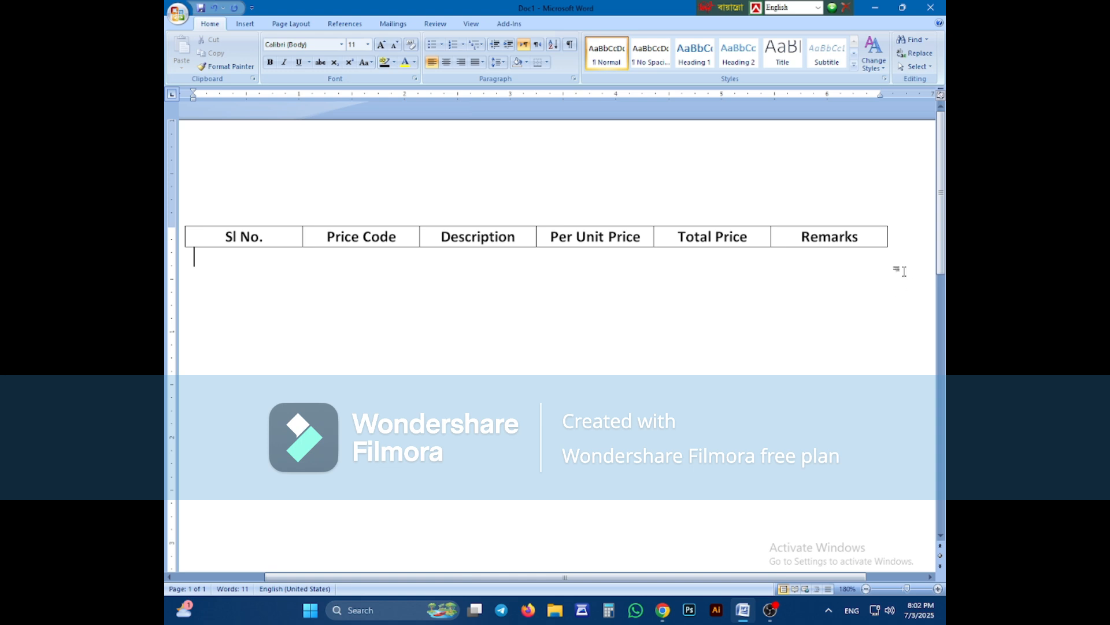
left_click(880, 240)
key("Tab")
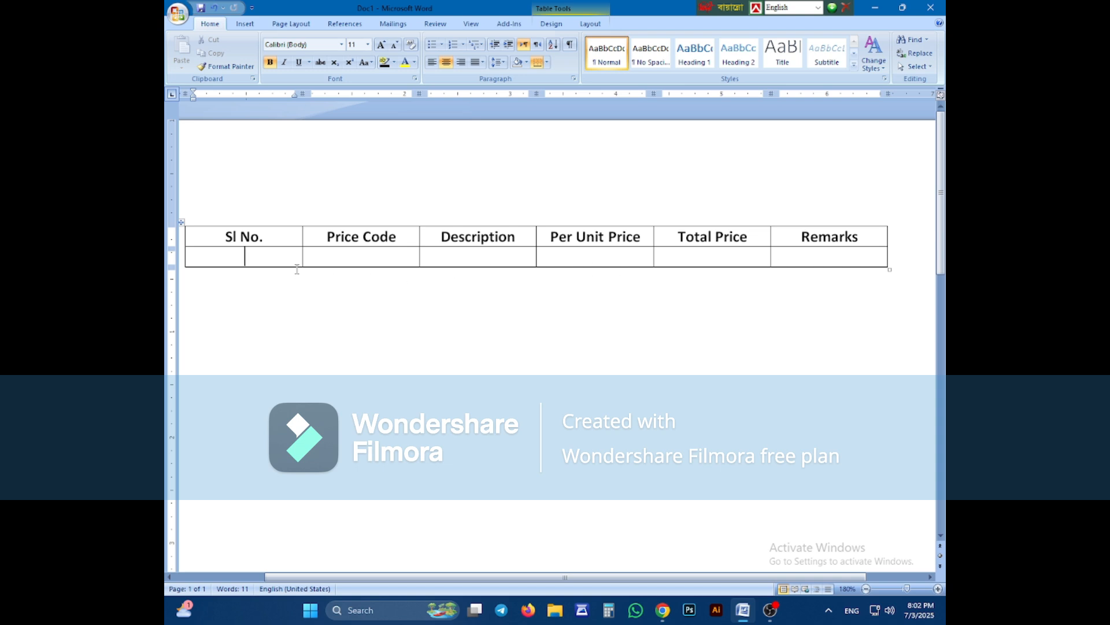
left_click(269, 223)
left_click(283, 298)
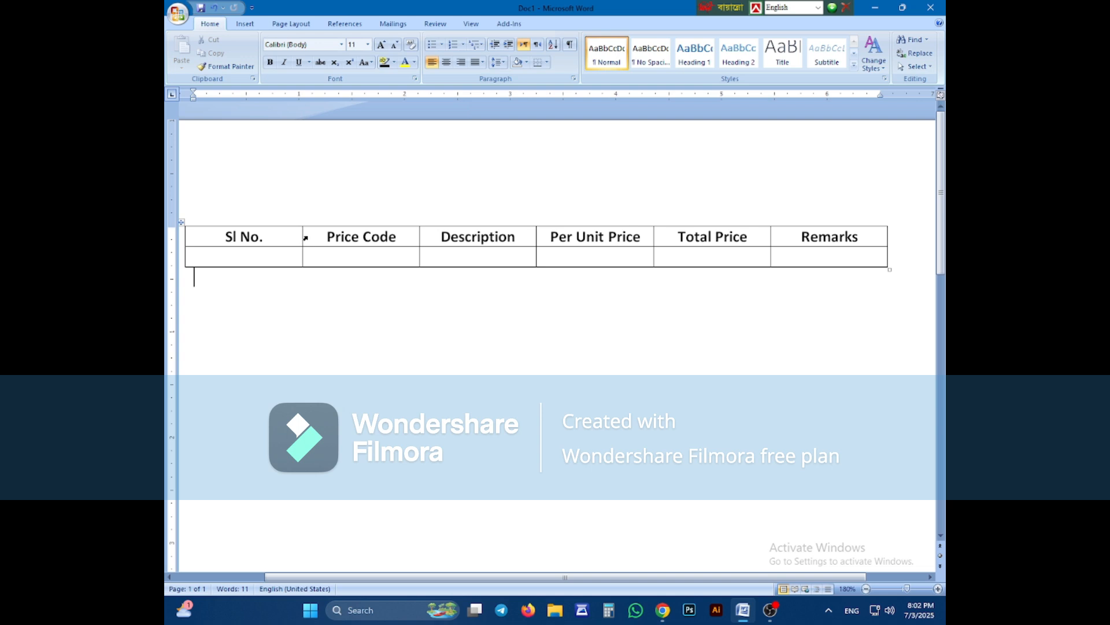
Step: Narrow the Sl No. and Remarks columns and widen the Price Code and Per Unit Price columns by moving the column borders
left_click_drag(303, 237, 246, 240)
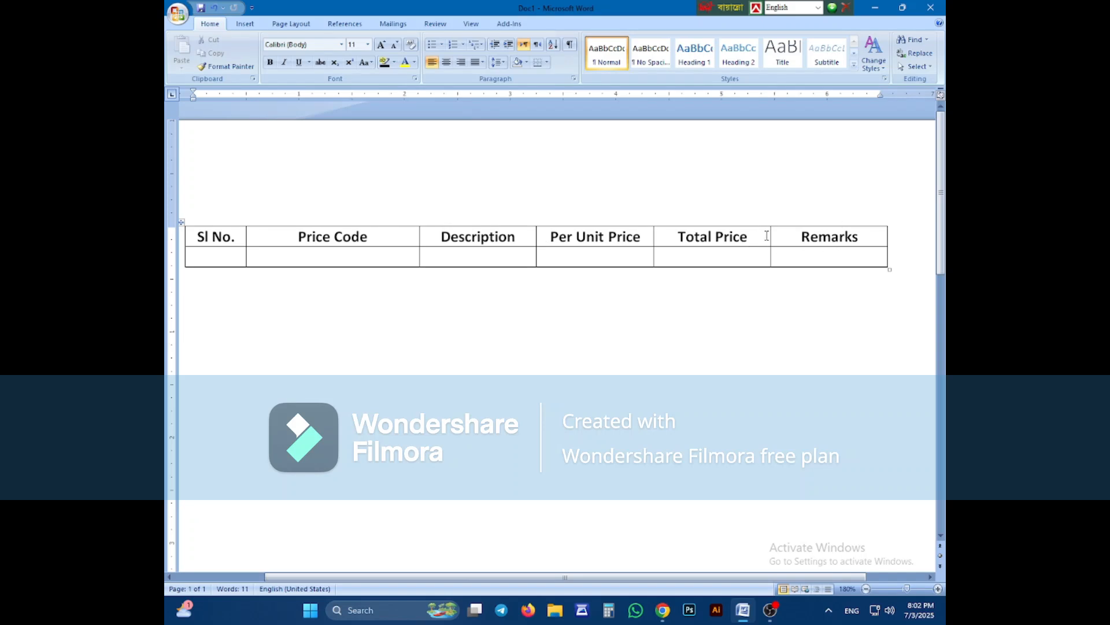
left_click_drag(770, 232, 808, 233)
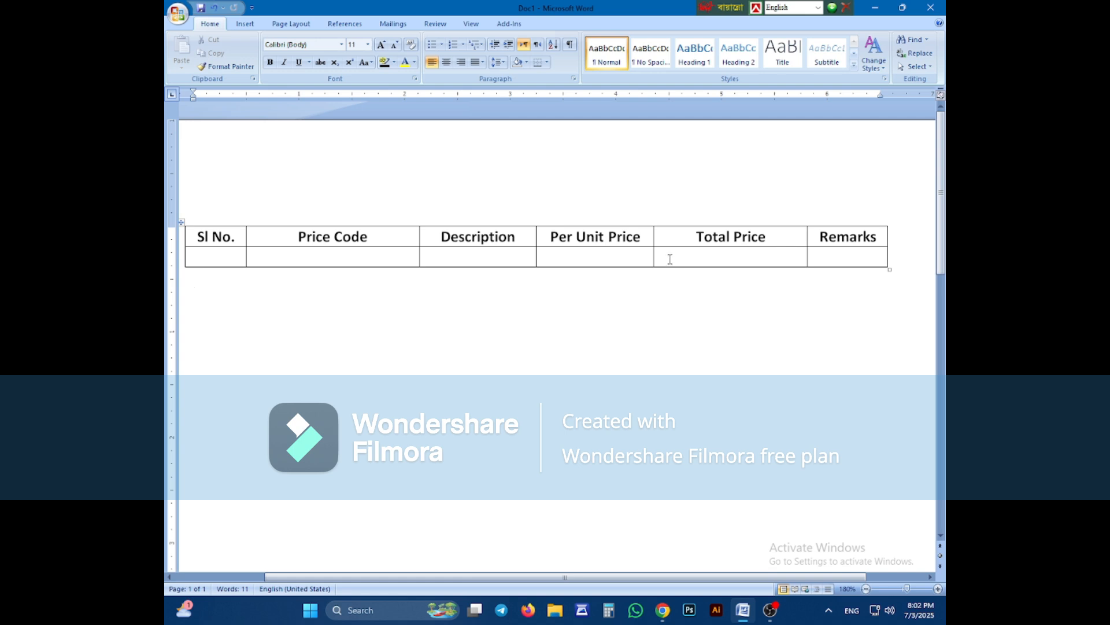
left_click_drag(654, 238, 683, 241)
Step: Shade the whole header row with the standard red color
left_click_drag(199, 236, 813, 245)
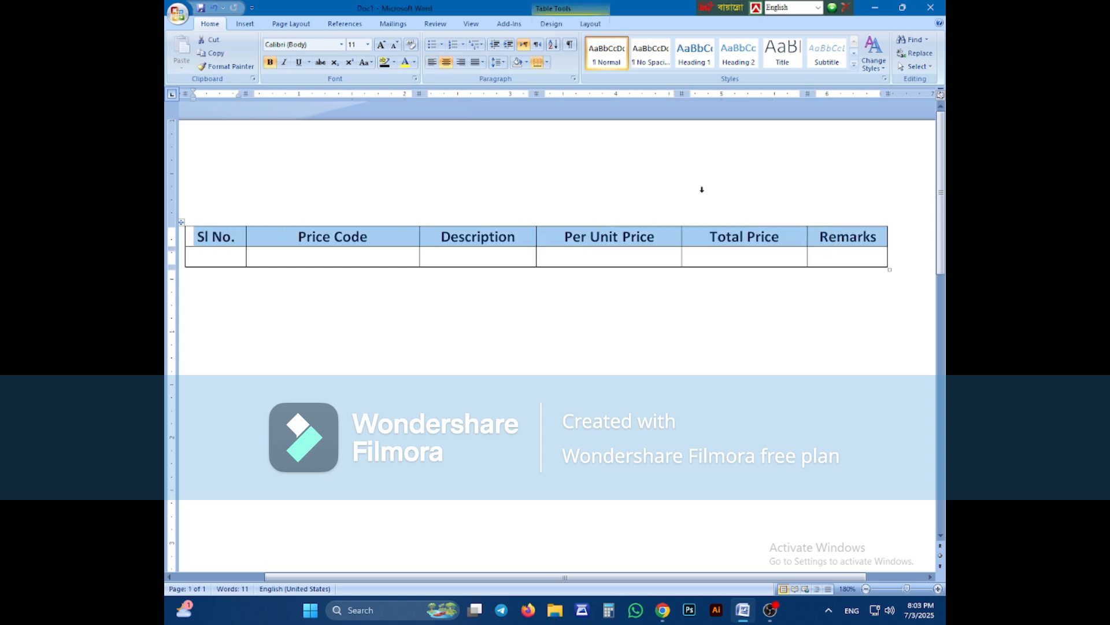
left_click(527, 63)
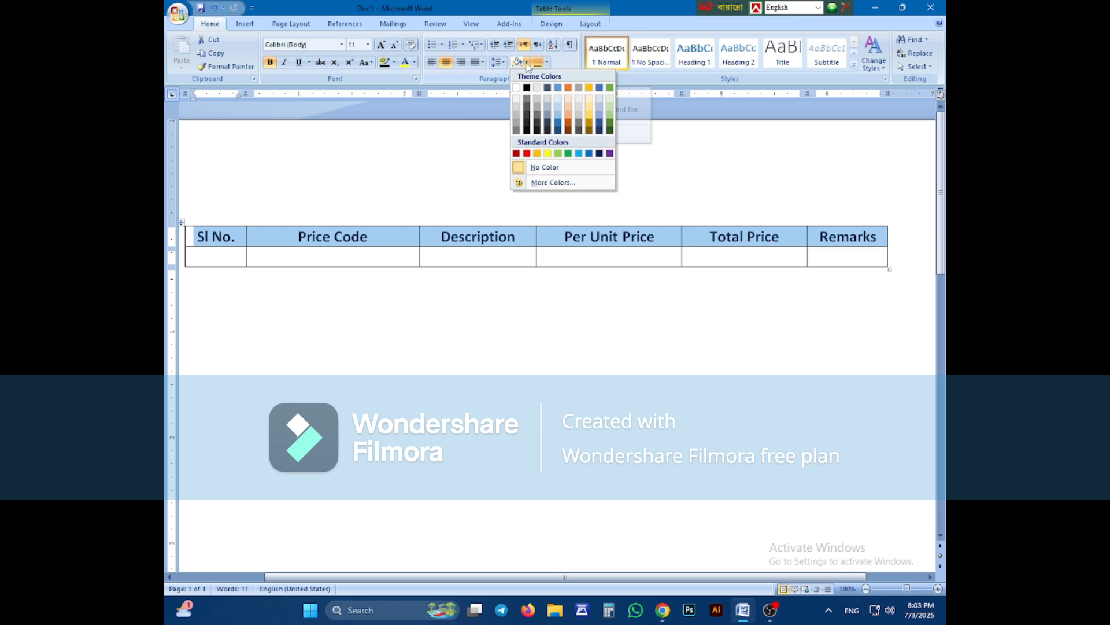
left_click(526, 154)
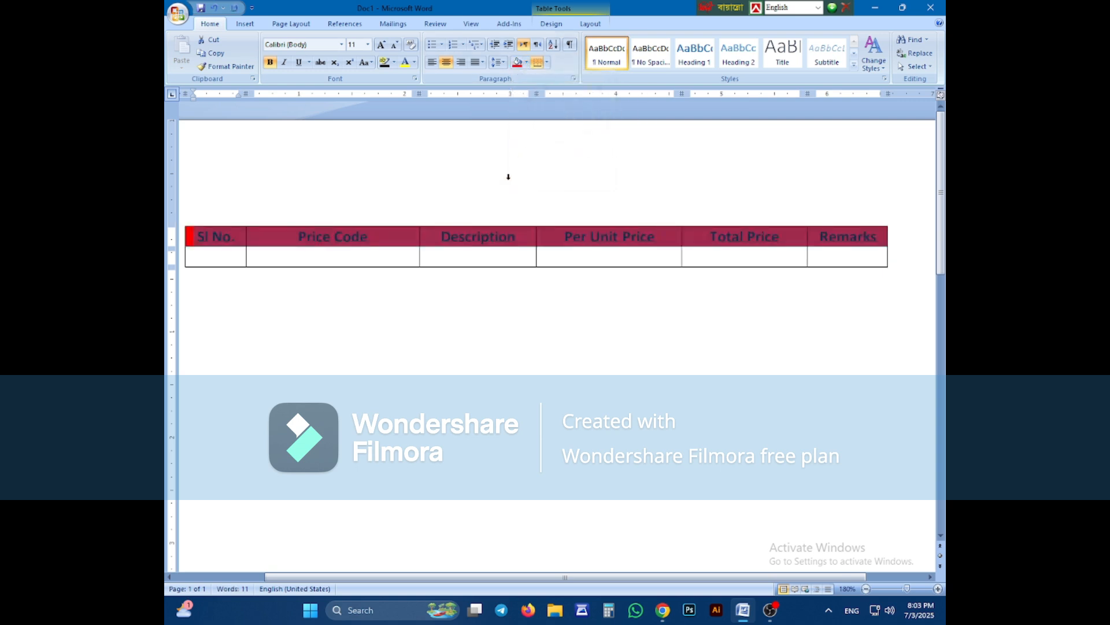
left_click(196, 273)
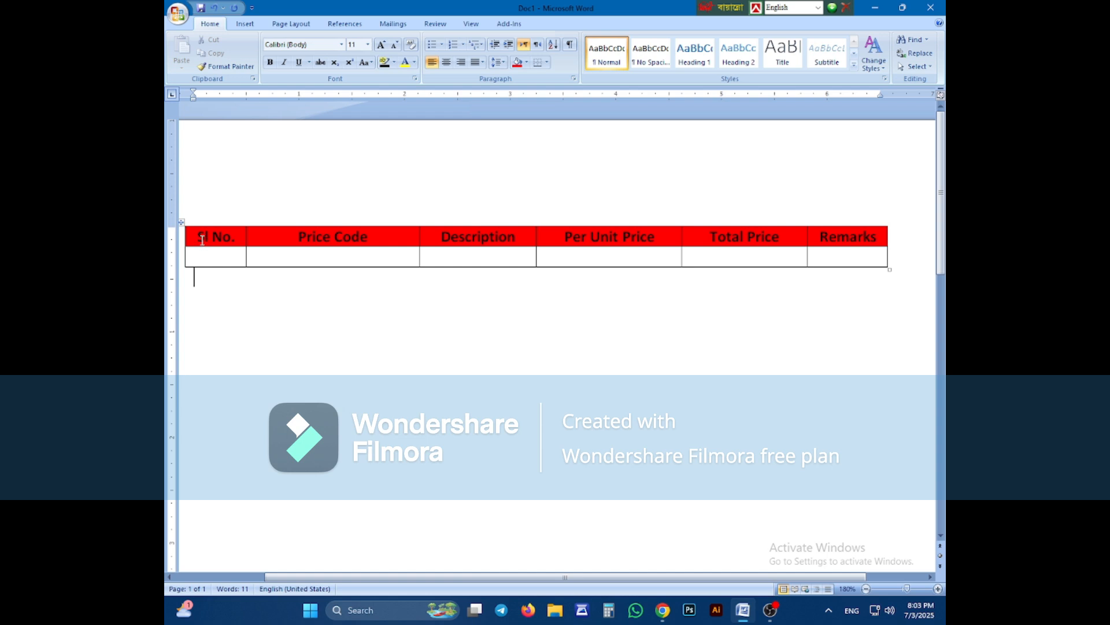
Step: Change the font color of all the header row headings to yellow
left_click_drag(203, 239, 844, 242)
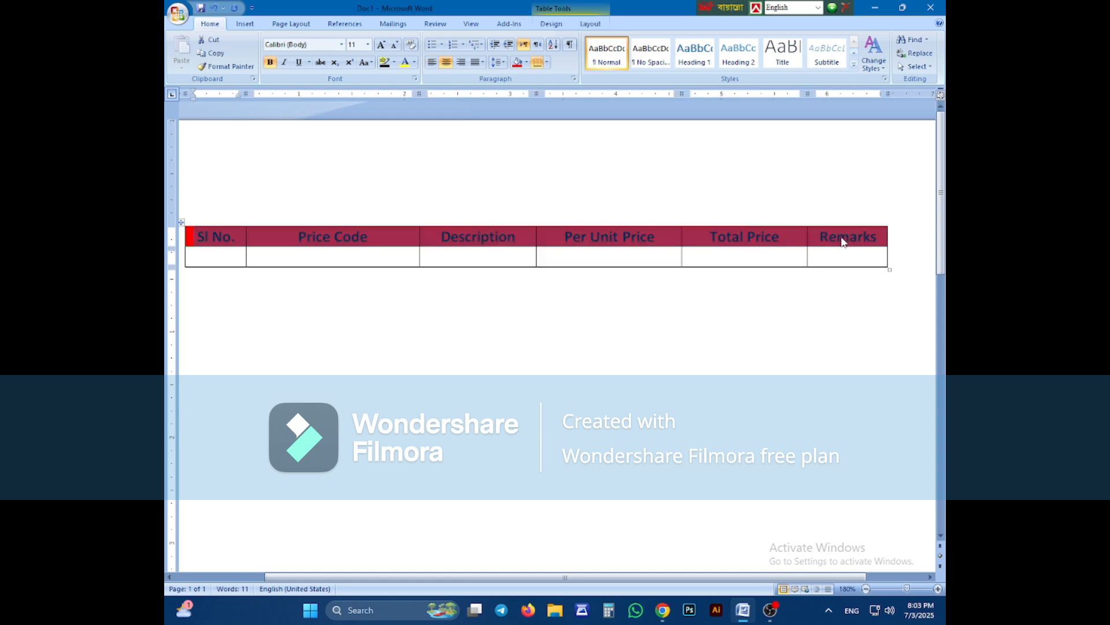
left_click(414, 62)
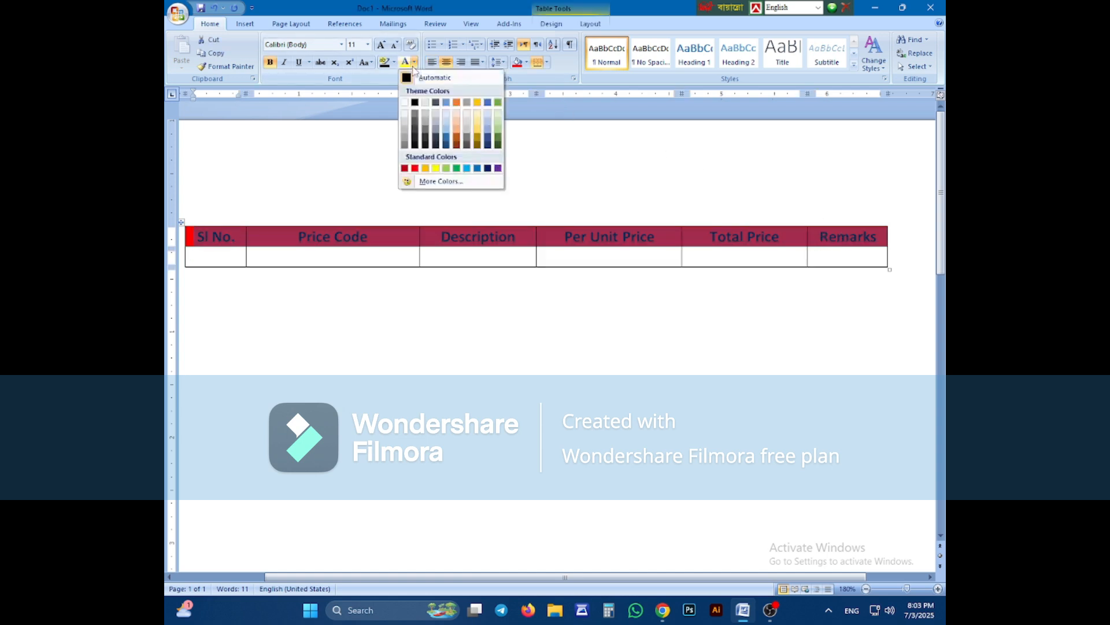
left_click(435, 167)
left_click(296, 371)
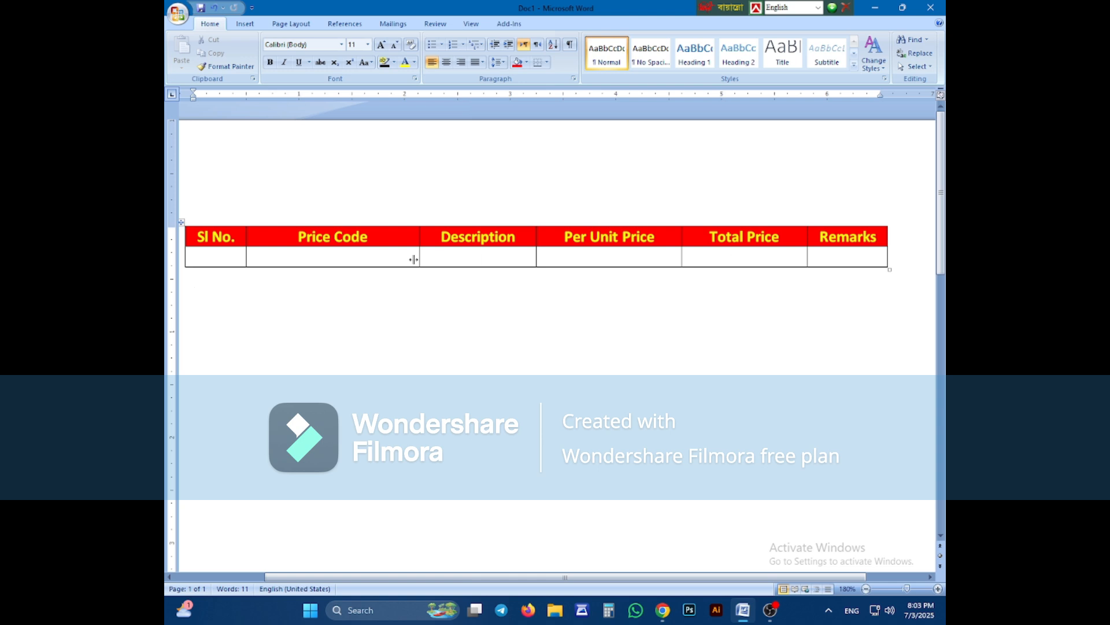
Step: Set the font color of the whole header row to white
left_click_drag(199, 238, 848, 237)
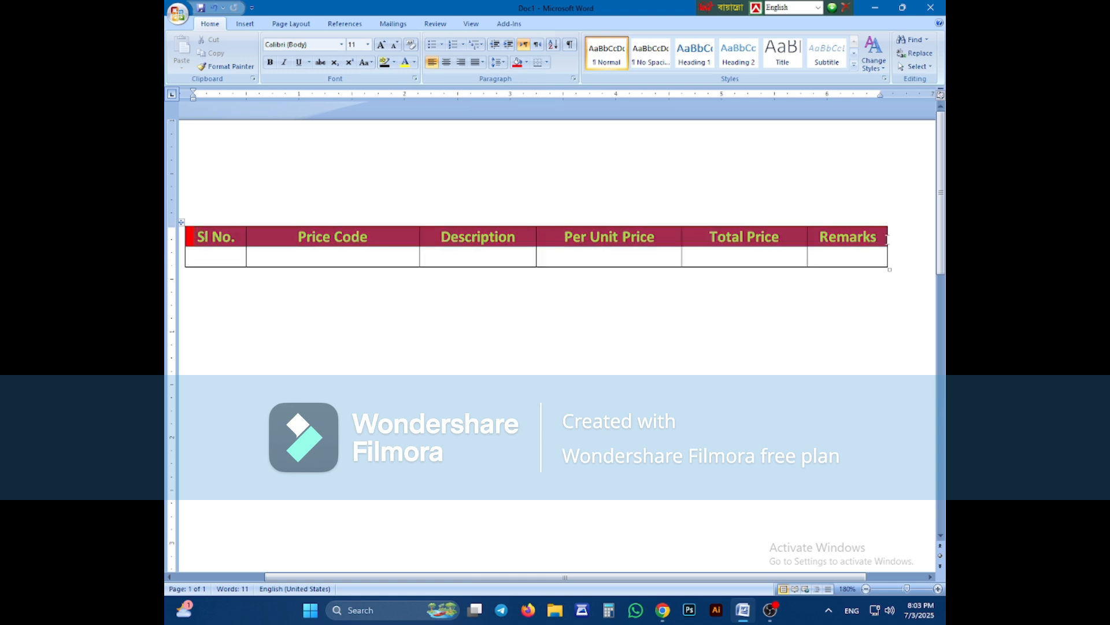
left_click(414, 62)
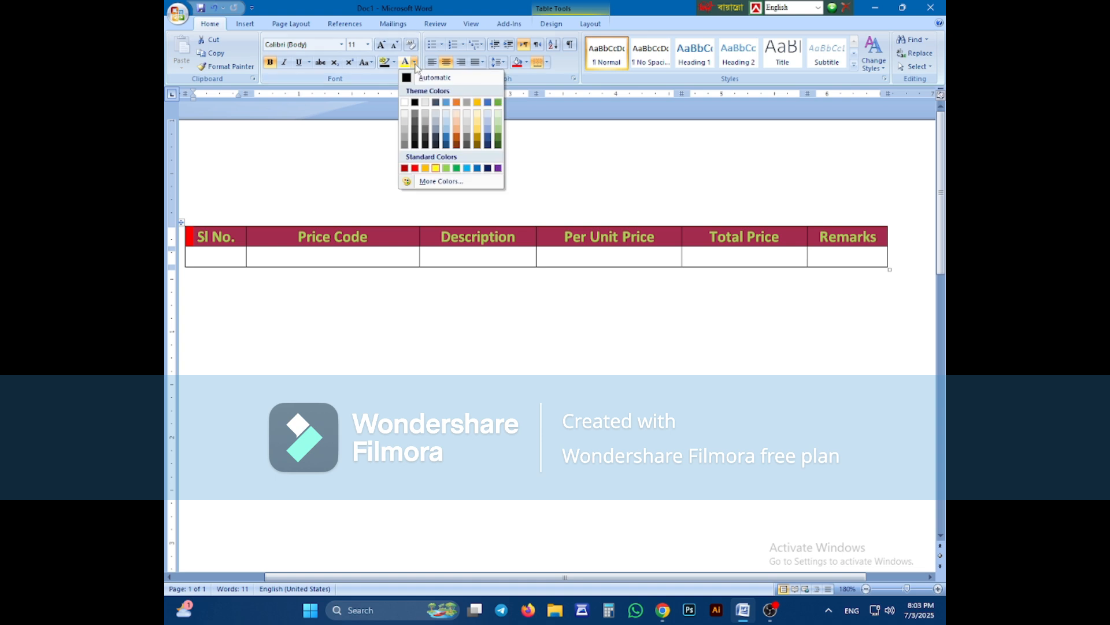
left_click(404, 103)
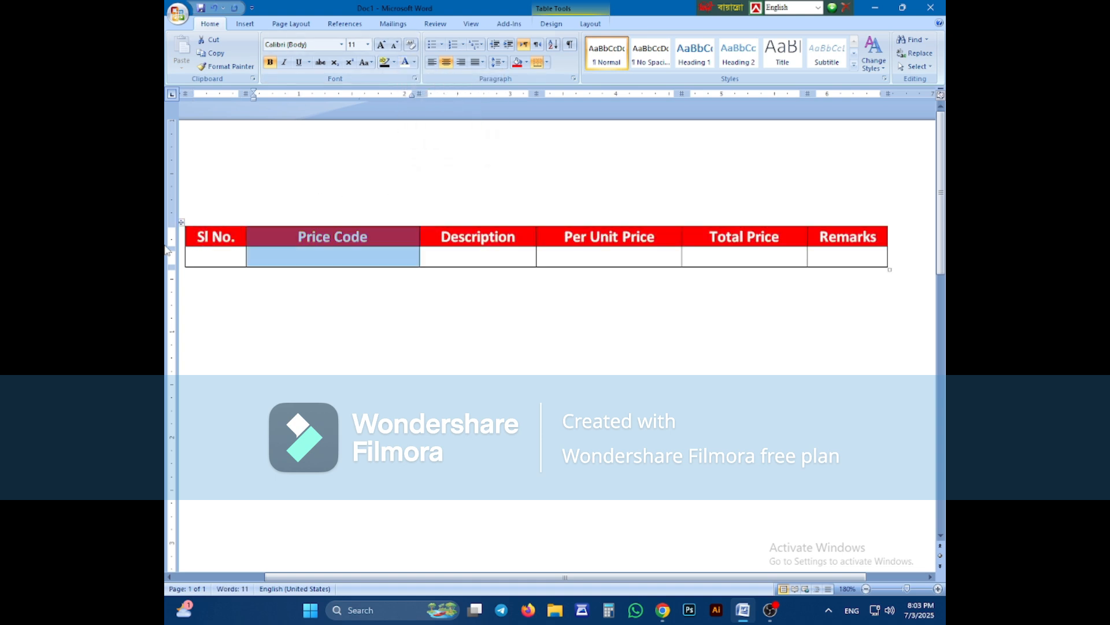
Step: Color the text of all the header row headings red, matching the row's shading
left_click_drag(197, 238, 853, 238)
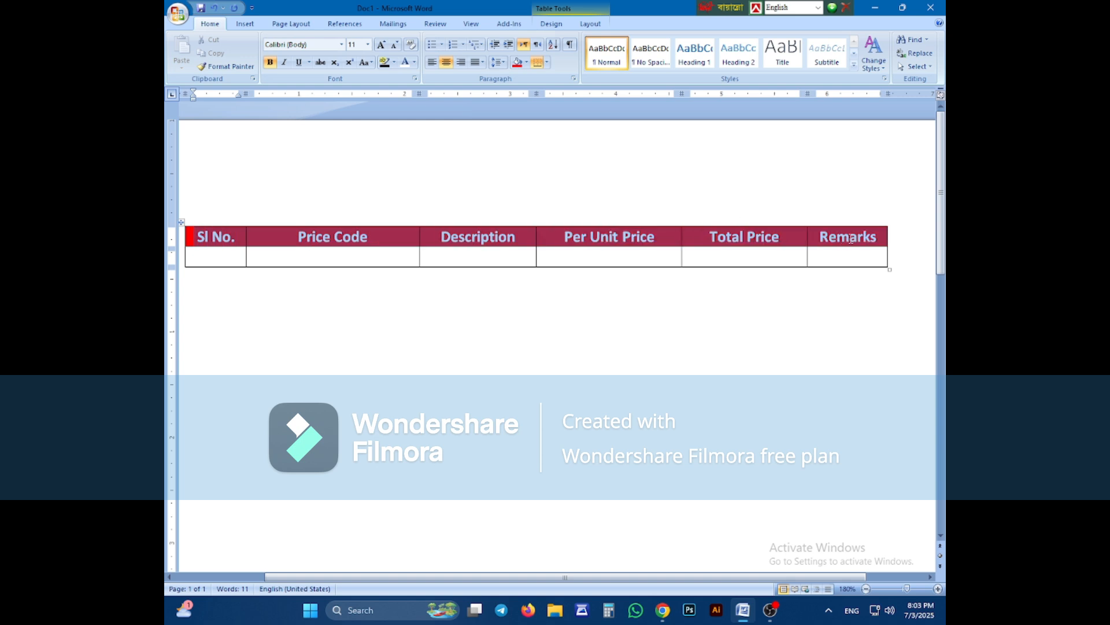
left_click(415, 63)
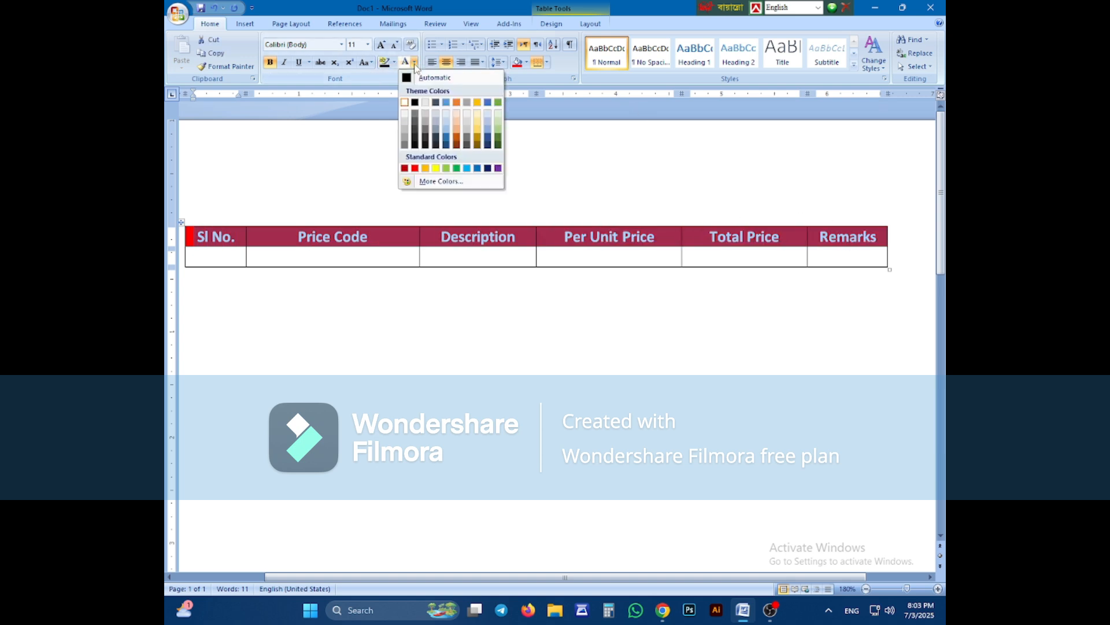
left_click(404, 168)
left_click(233, 420)
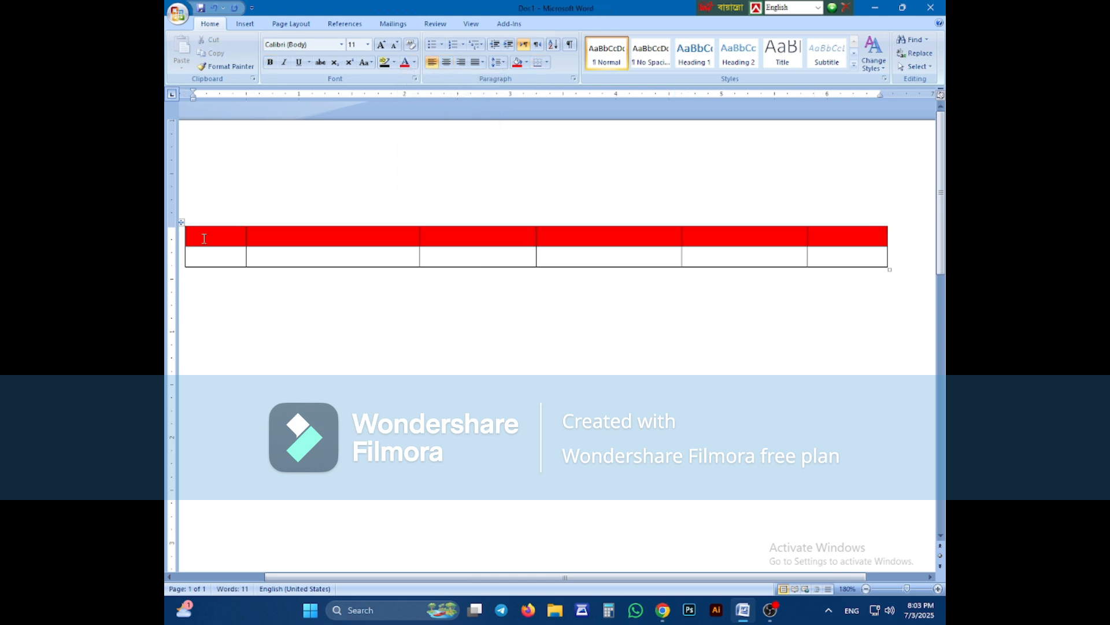
Step: Change the header row's red text to white
left_click_drag(217, 232, 783, 236)
left_click(850, 238)
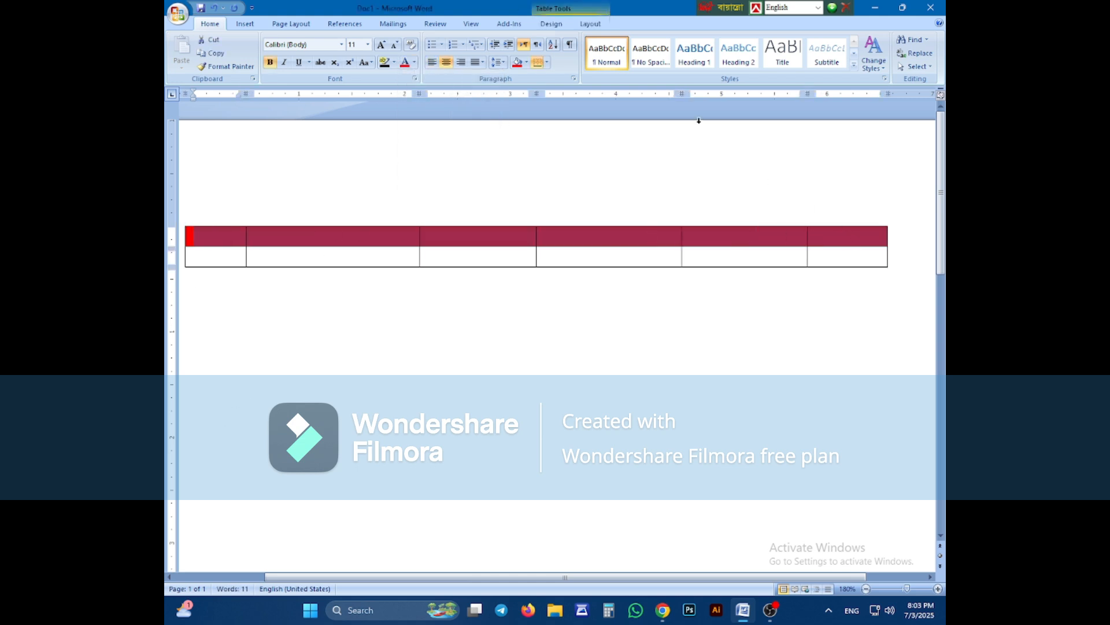
left_click(414, 62)
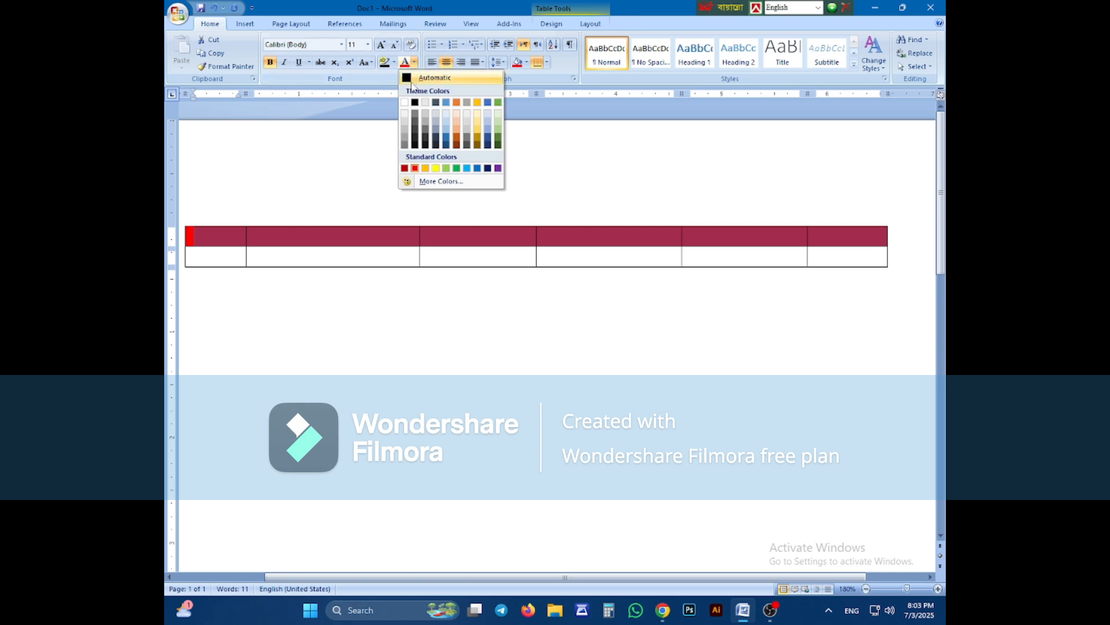
left_click(410, 93)
left_click(347, 319)
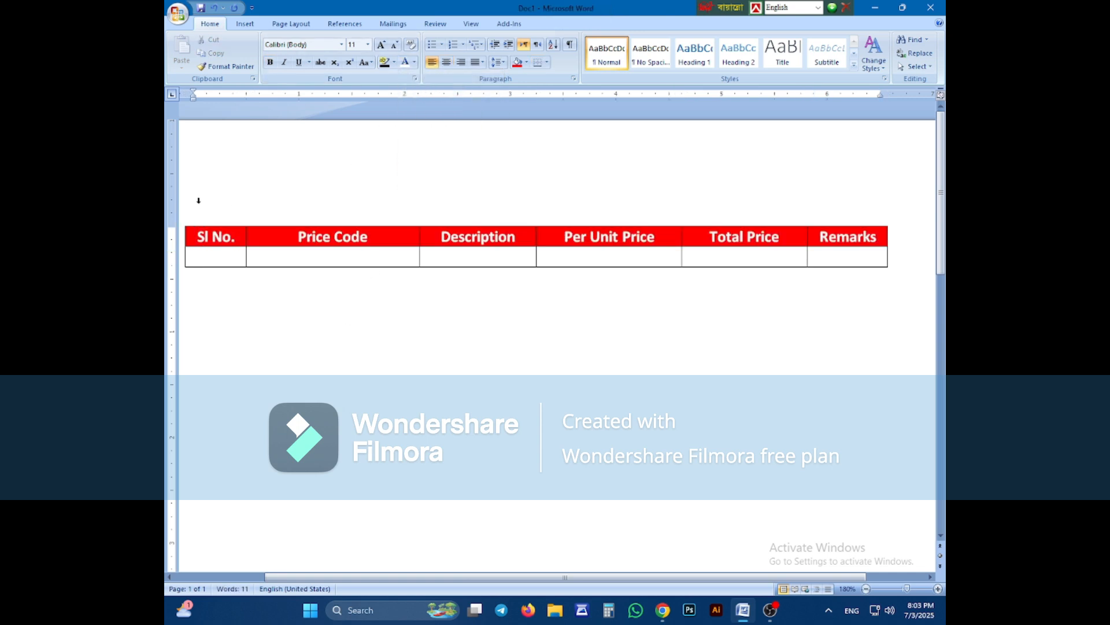
Step: Add an empty row at the table's end and merge the Total Price and Remarks cells in the first row below the header
left_click(847, 259)
key("Tab")
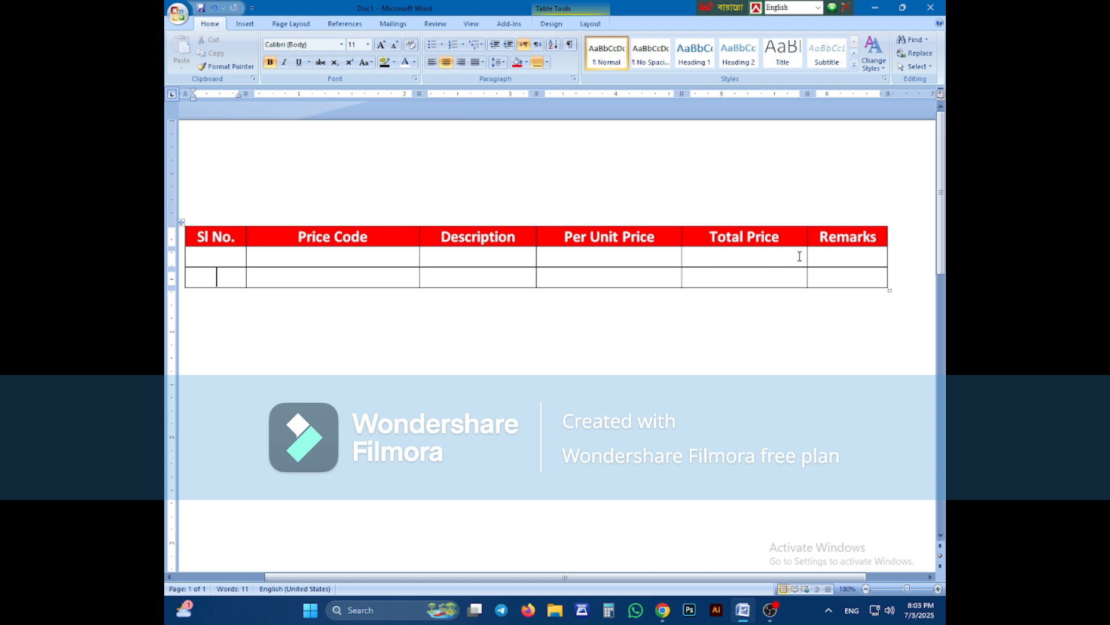
left_click_drag(746, 257, 828, 257)
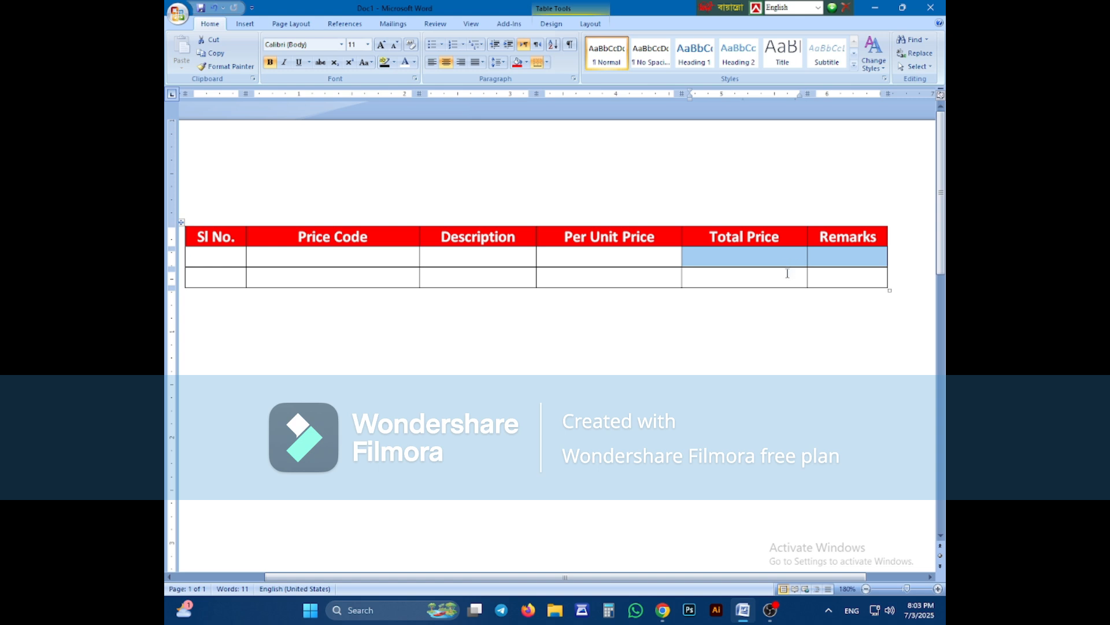
left_click(776, 325)
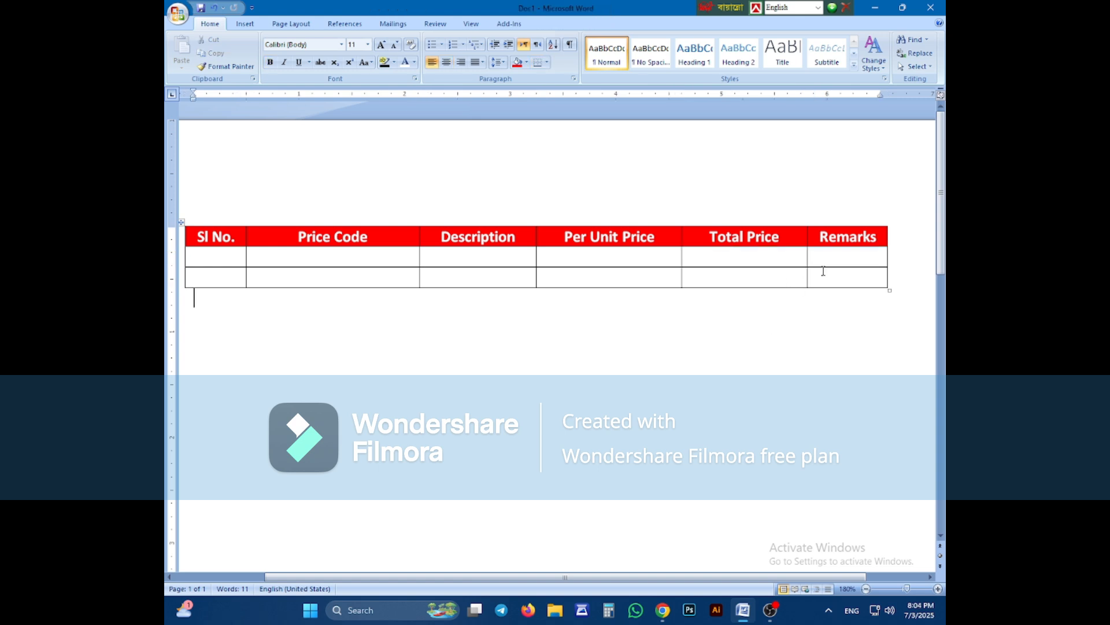
left_click_drag(841, 255, 794, 263)
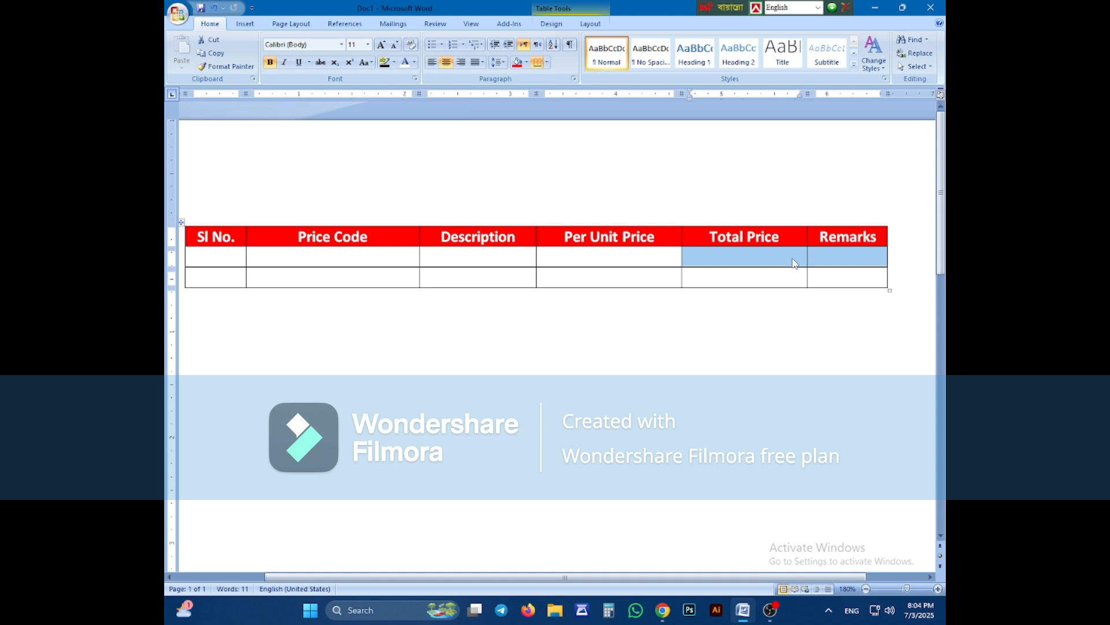
right_click(795, 264)
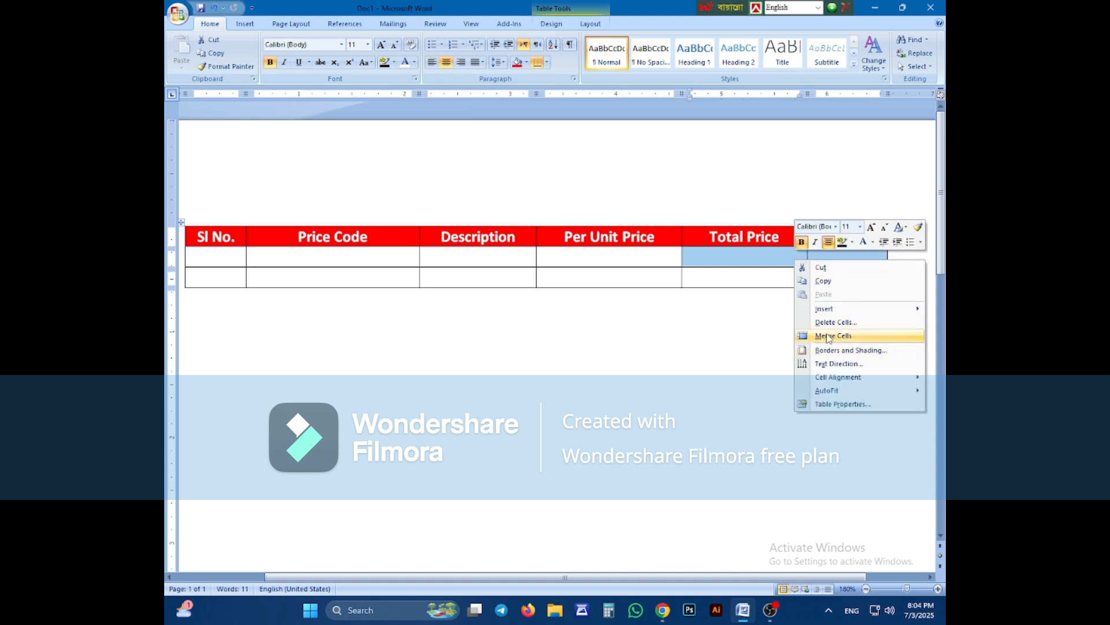
left_click(829, 337)
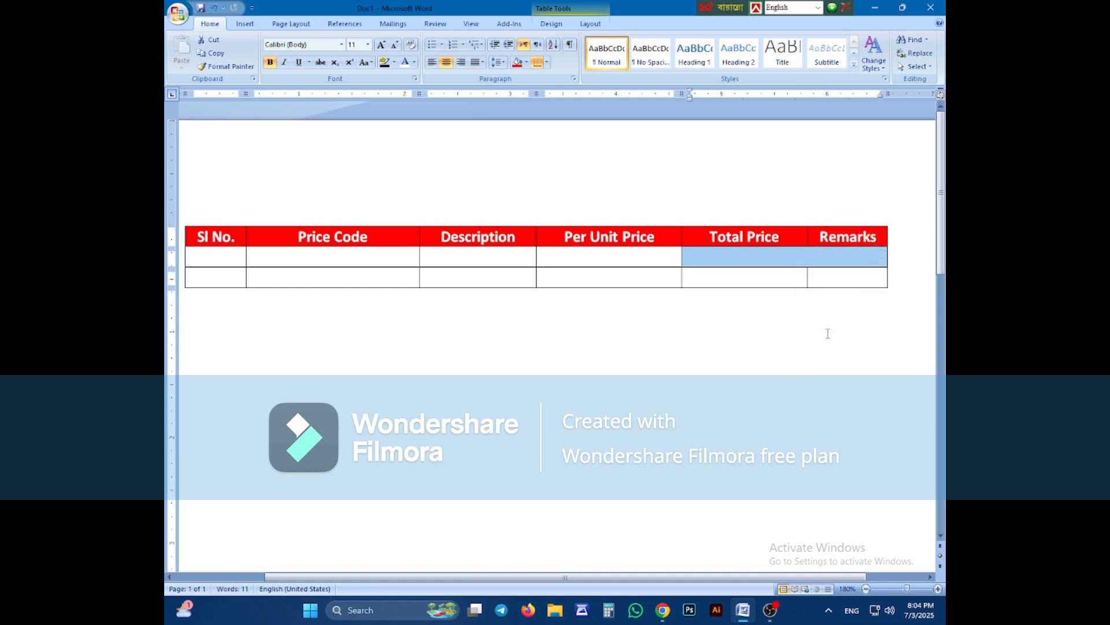
left_click(755, 373)
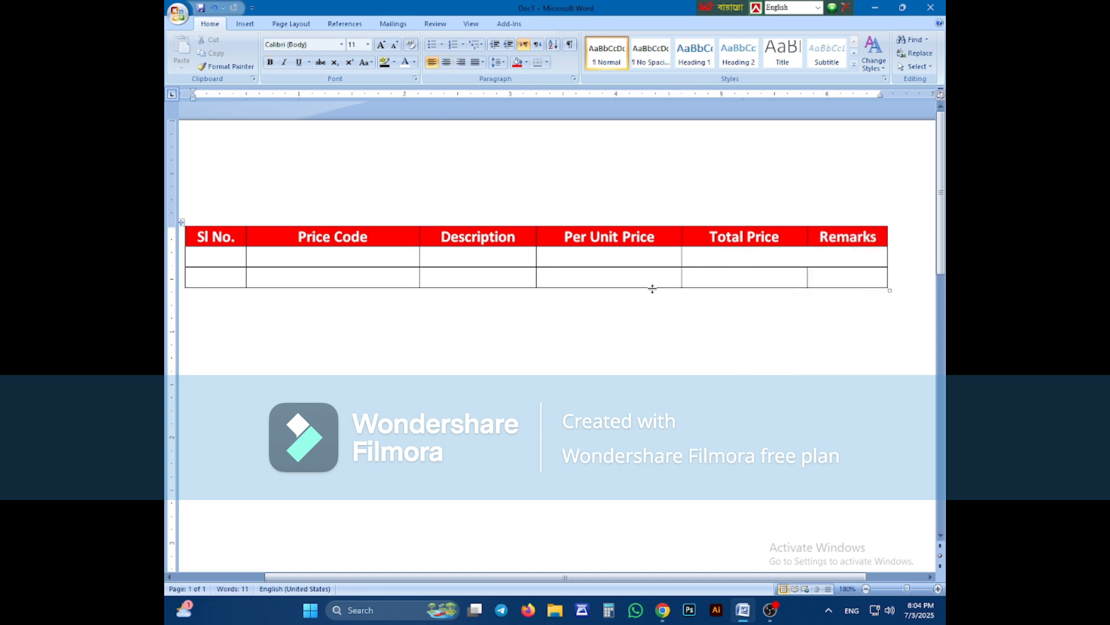
Step: Add another empty row at the table's end and merge the Per Unit Price cells of the last two rows vertically
left_click(848, 277)
key("Tab")
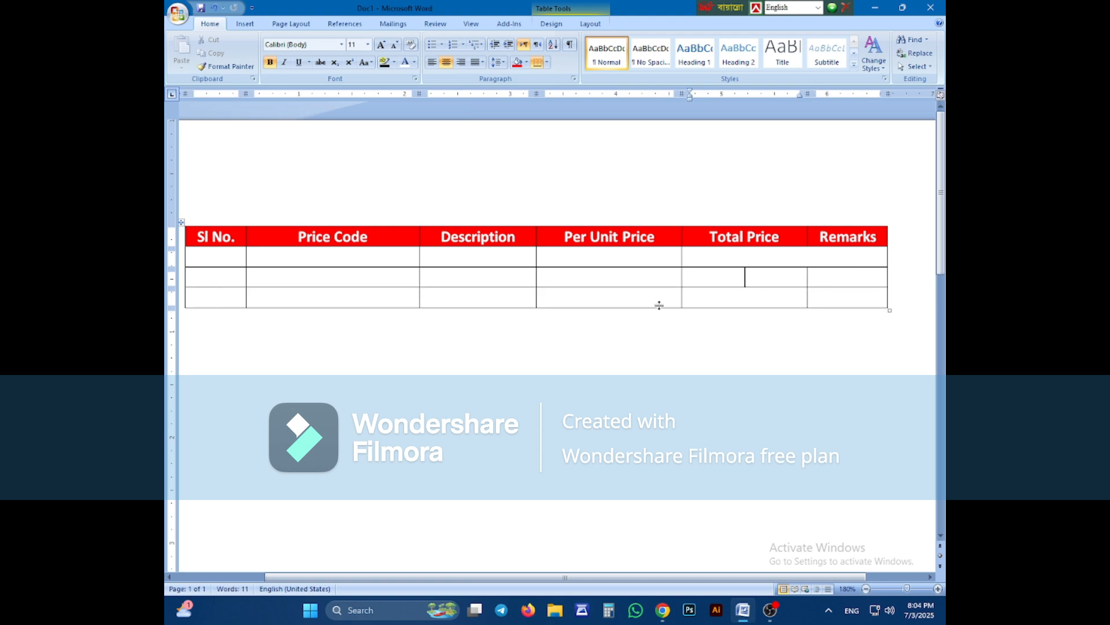
left_click(812, 264)
left_click_drag(825, 278, 784, 280)
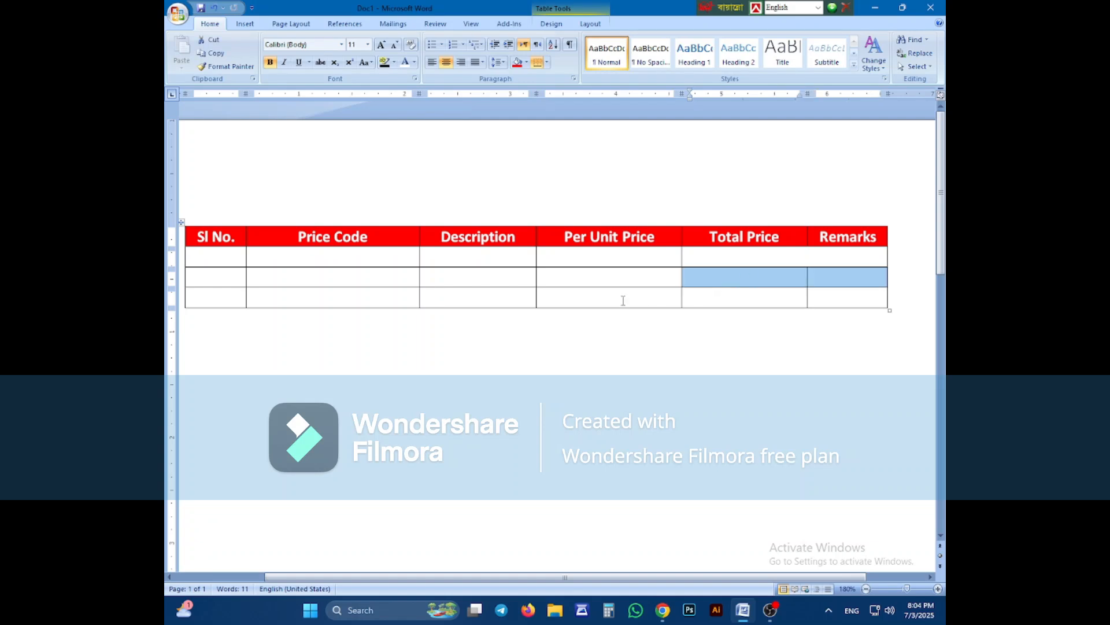
left_click_drag(617, 278, 614, 288)
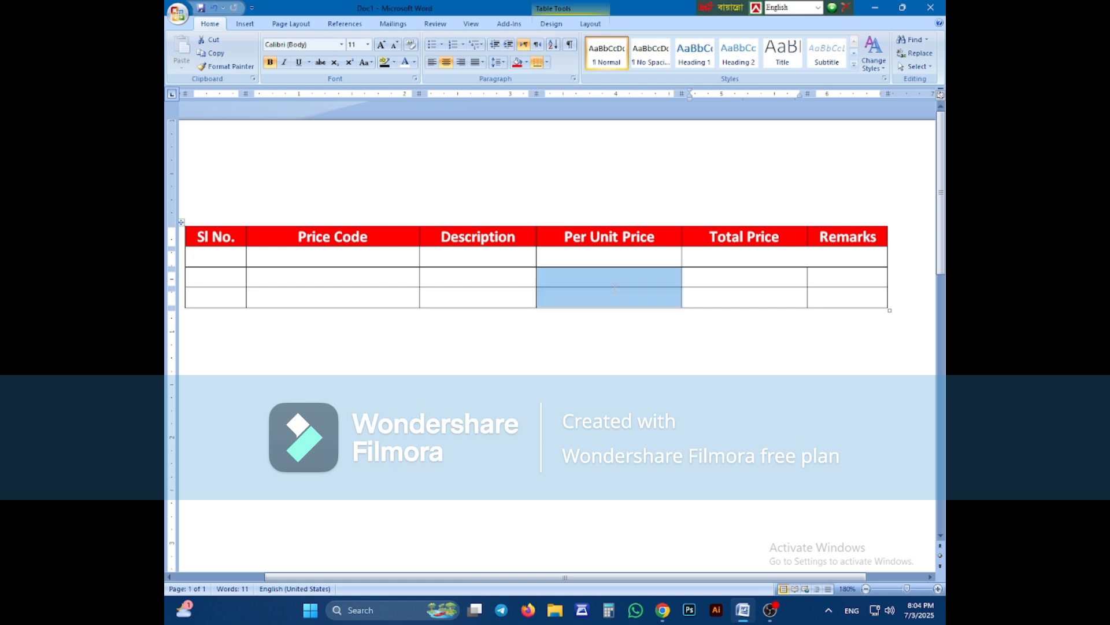
right_click(614, 293)
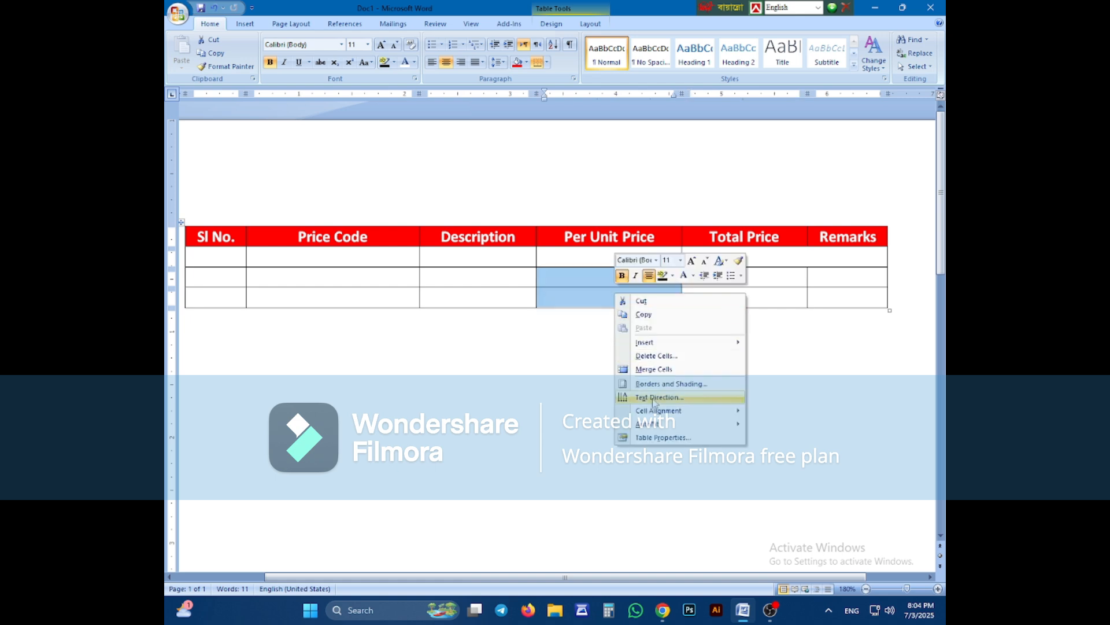
left_click(646, 369)
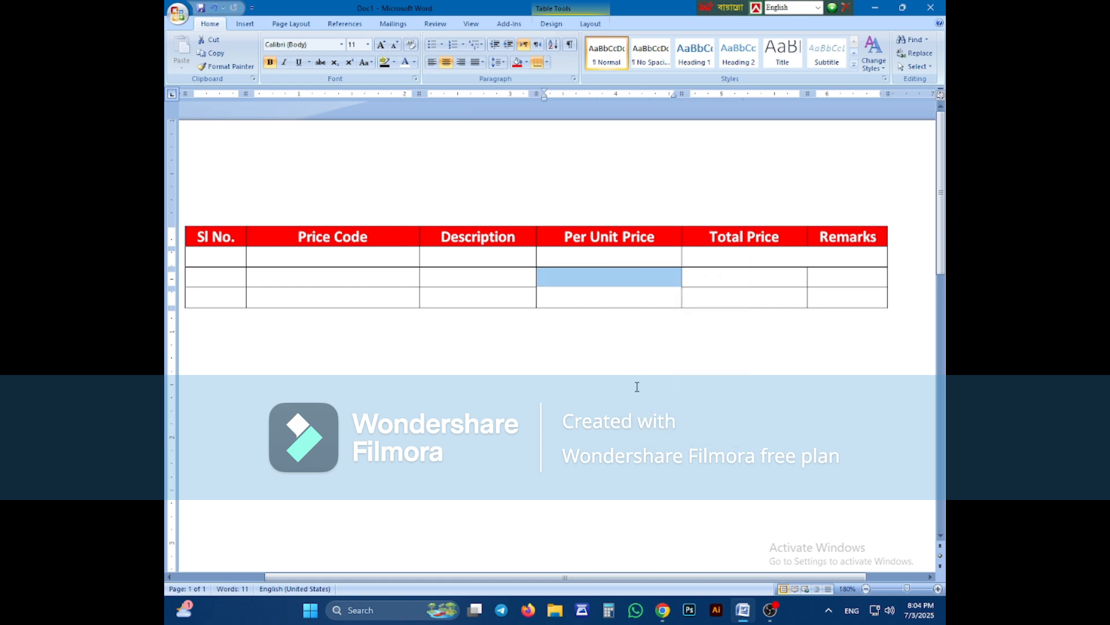
left_click(477, 294)
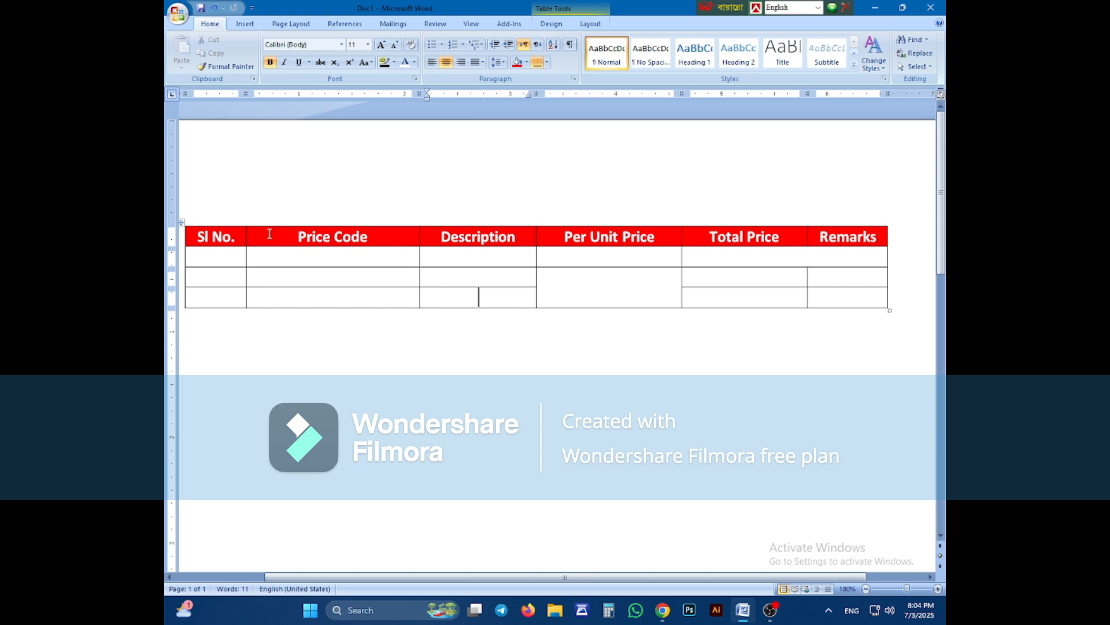
Step: Insert two new columns to the right of the Description column
left_click_drag(278, 234, 480, 245)
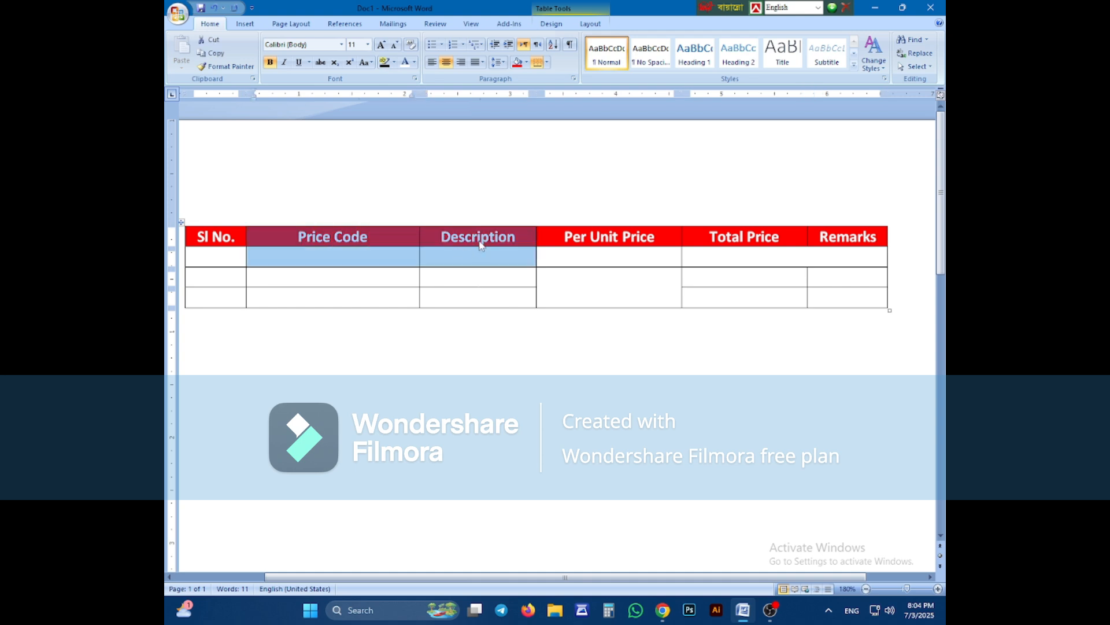
right_click(483, 237)
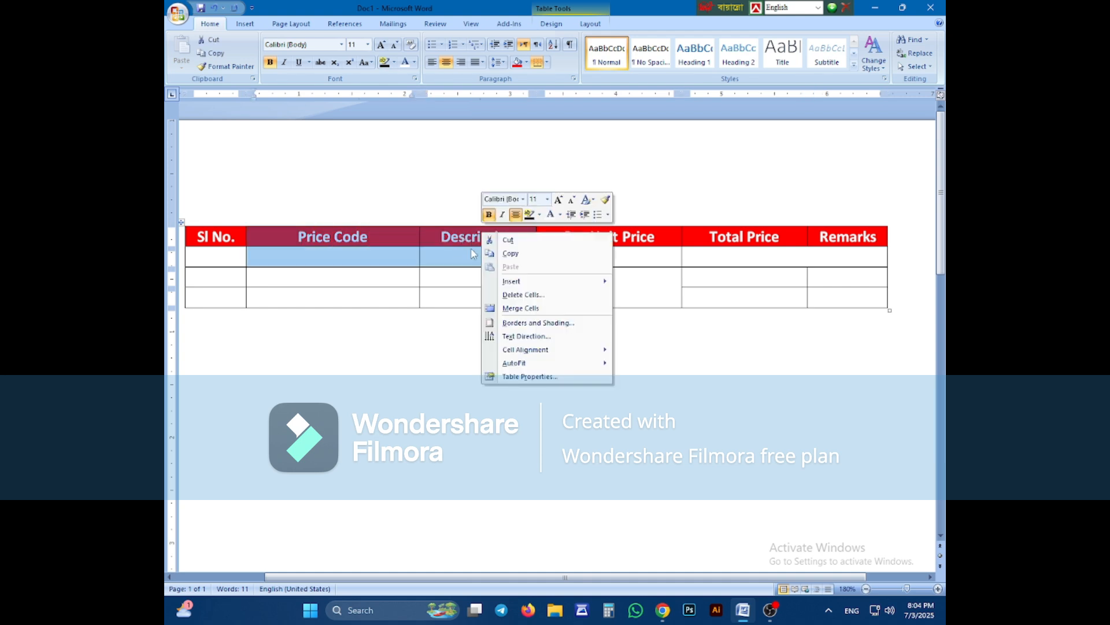
mouse_move(553, 280)
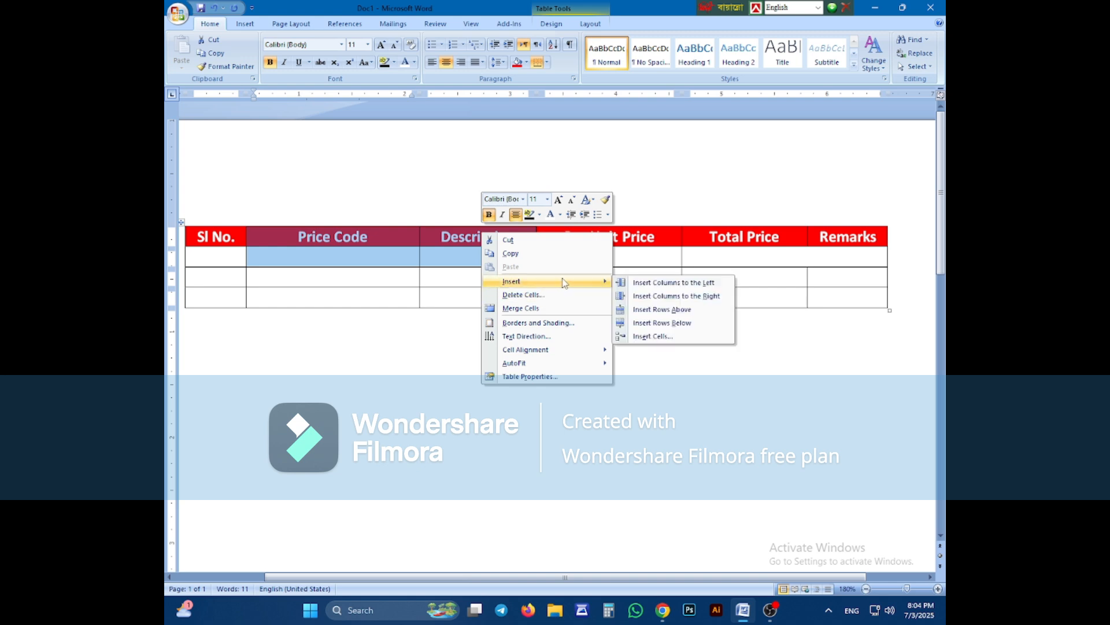
left_click(665, 295)
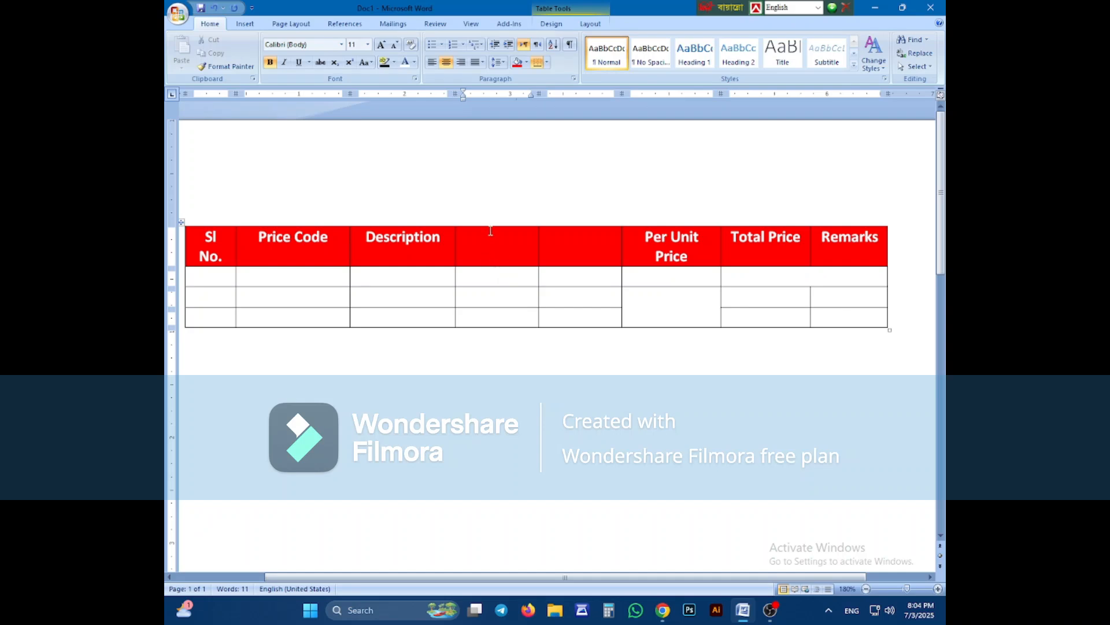
Step: Delete the two empty columns between Description and Per Unit Price
left_click_drag(550, 269, 555, 320)
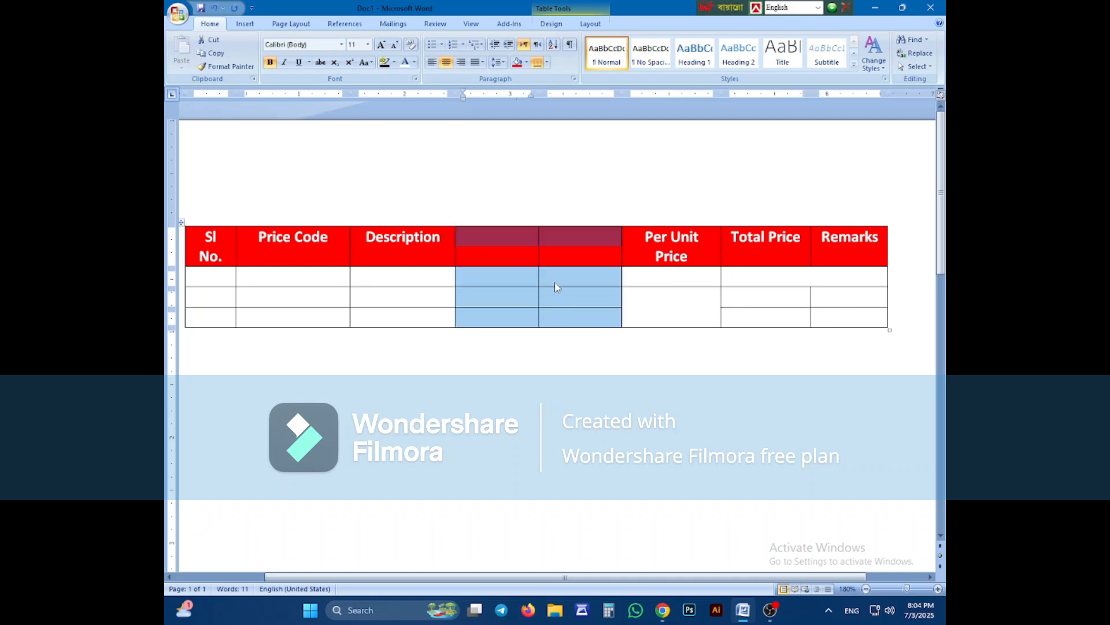
right_click(555, 285)
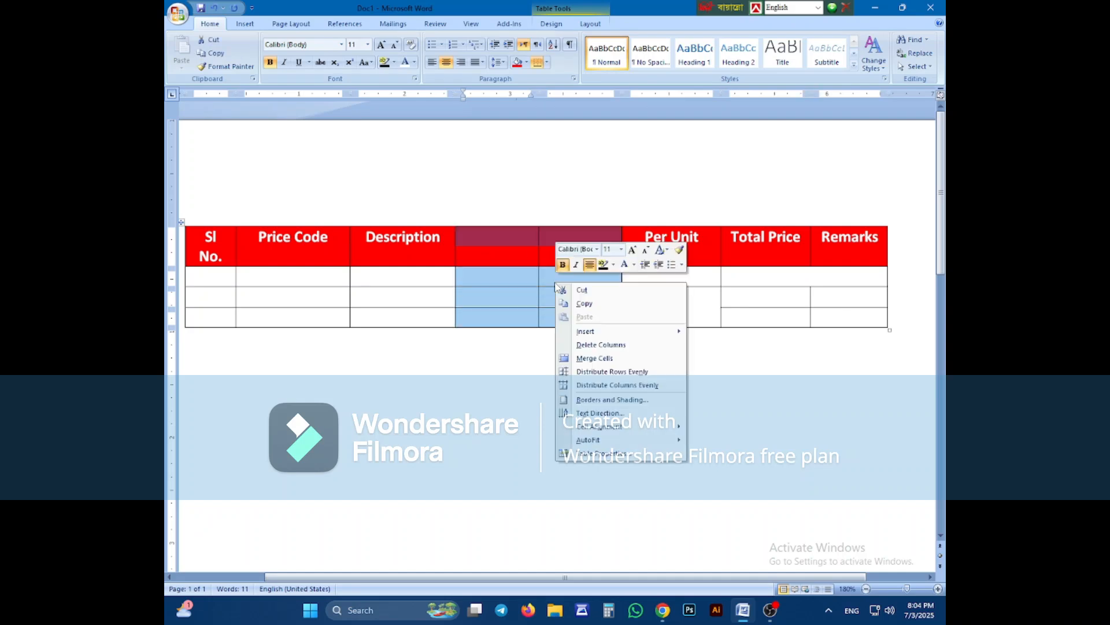
left_click(588, 345)
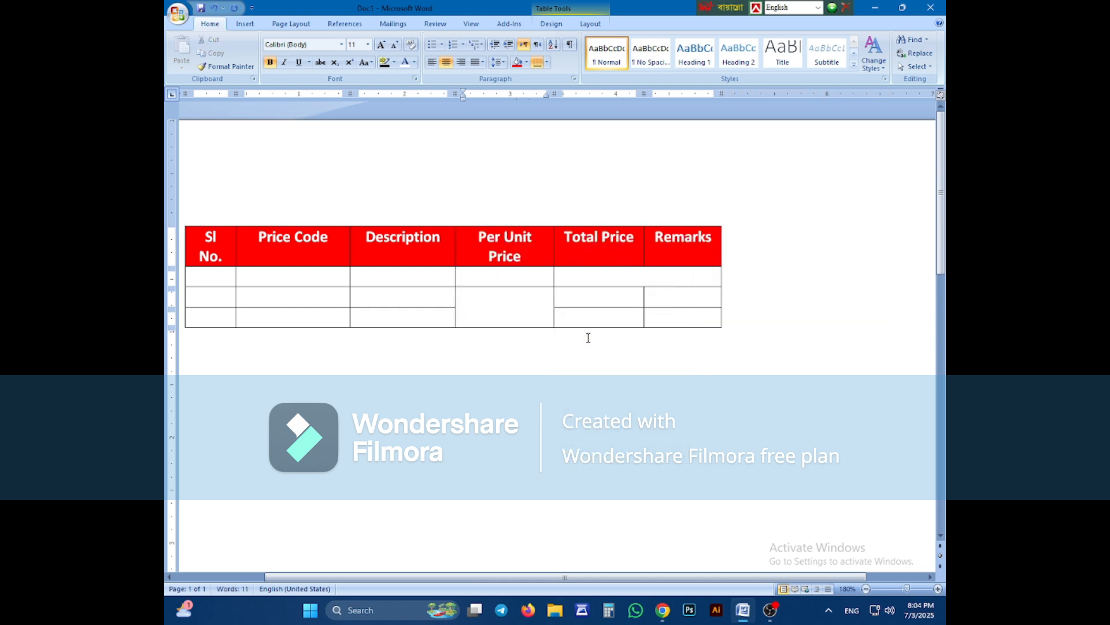
Step: Enlarge the whole table so it spans about the full text width of the page
left_click(722, 330)
left_click(709, 361)
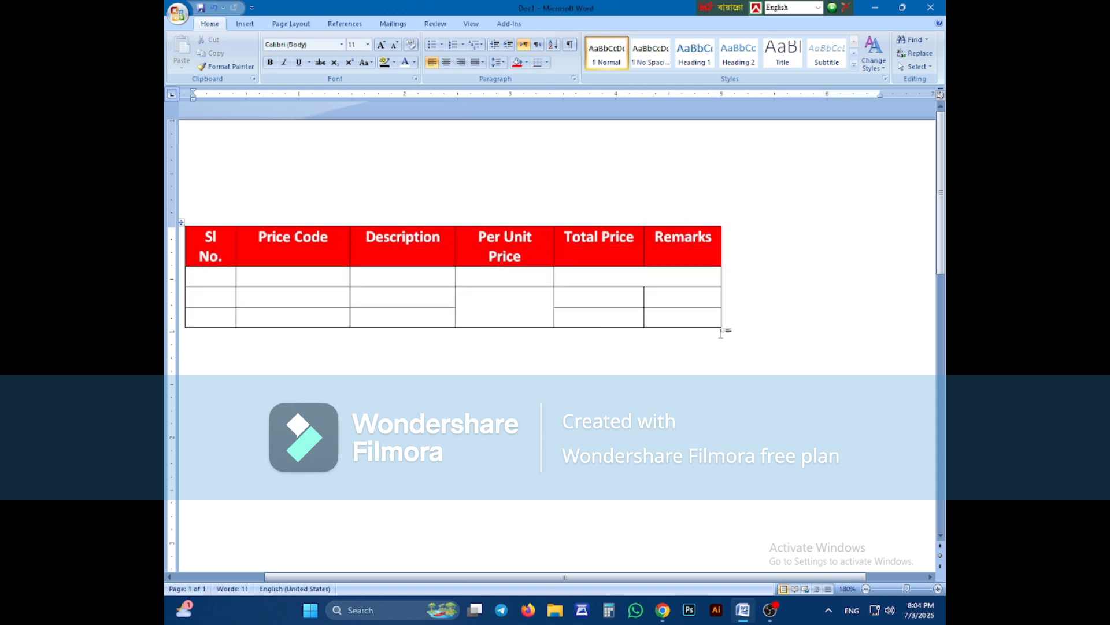
left_click_drag(723, 330, 898, 333)
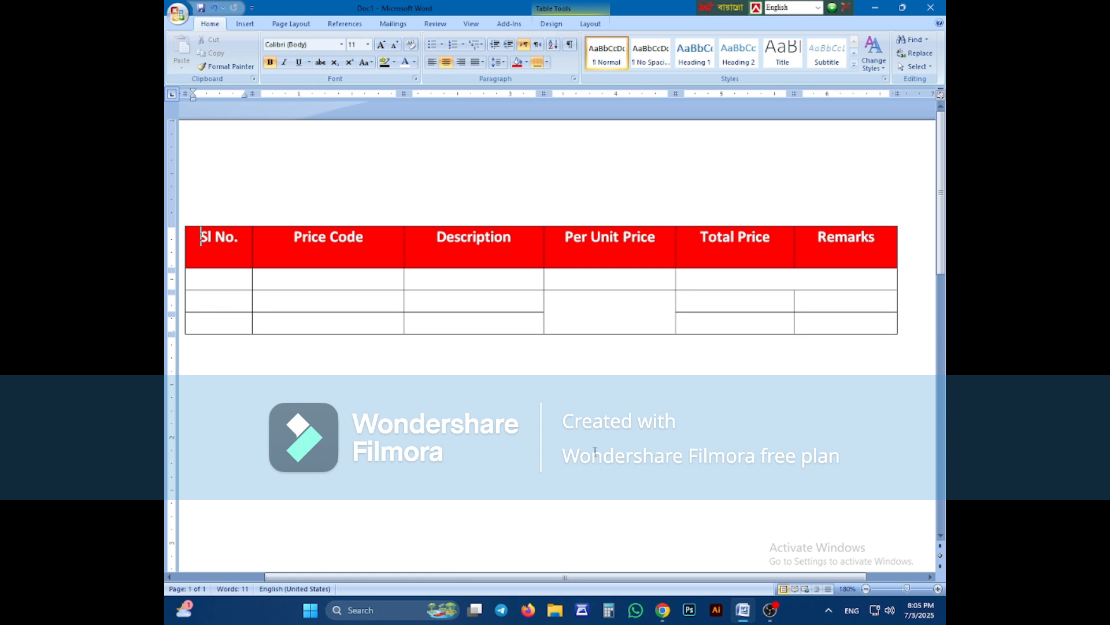
Step: Enter 10 Dec 2025 in the merged Per Unit Price cell
left_click(610, 317)
type("10 De")
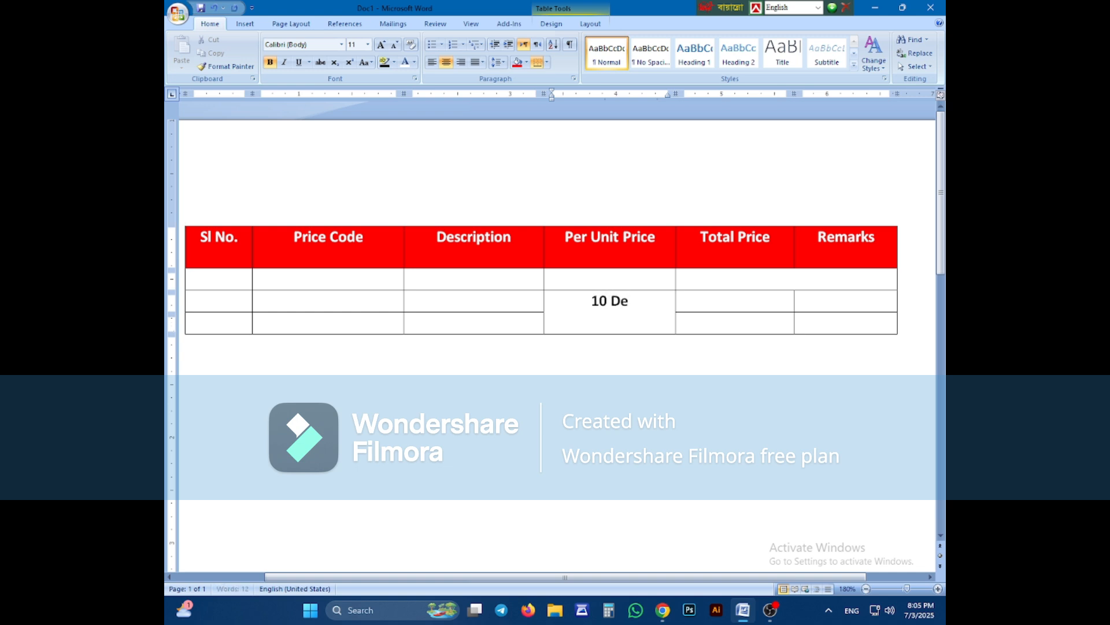
type("c 2052")
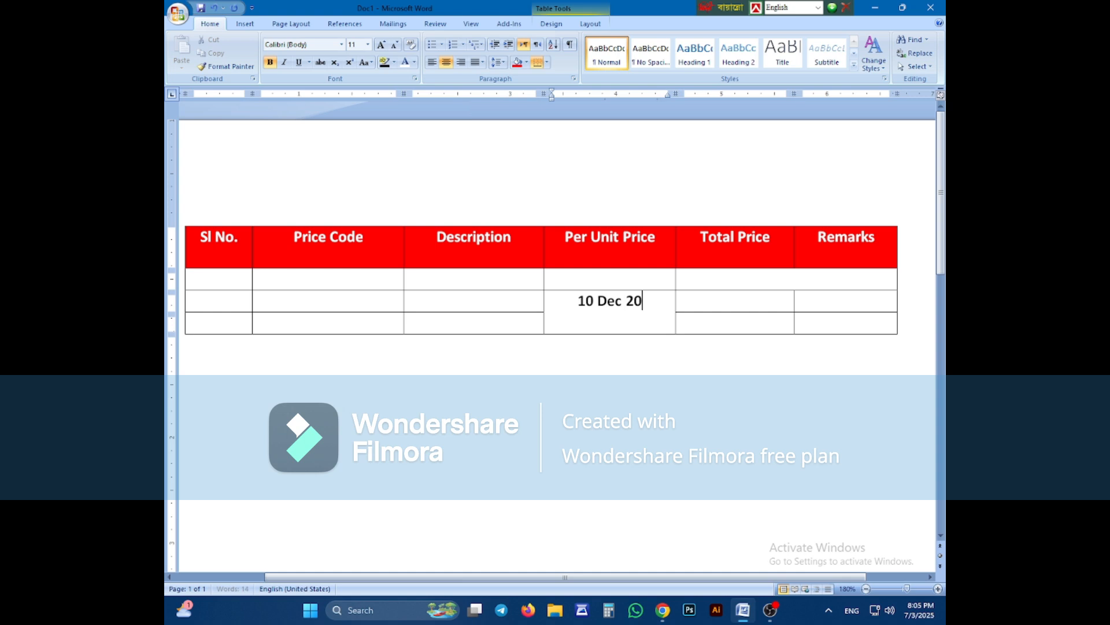
key("BackSpace")
key("BackSpace")
type("25")
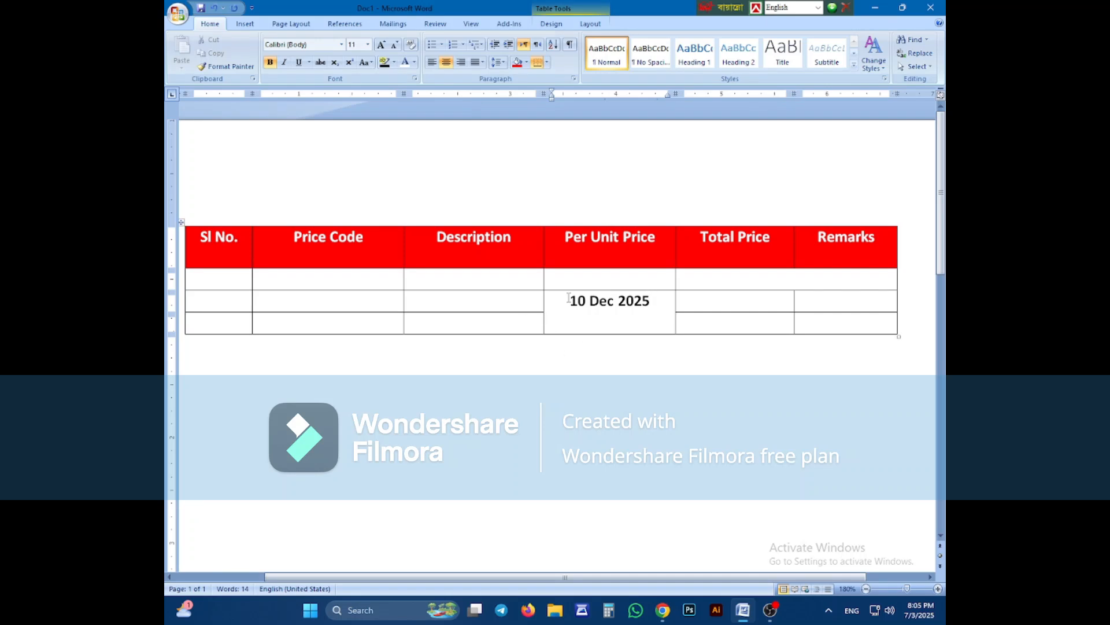
Step: Center the date both horizontally and vertically in the merged Per Unit Price cell
left_click(624, 315)
left_click(500, 308)
type("`")
triple_click(566, 315)
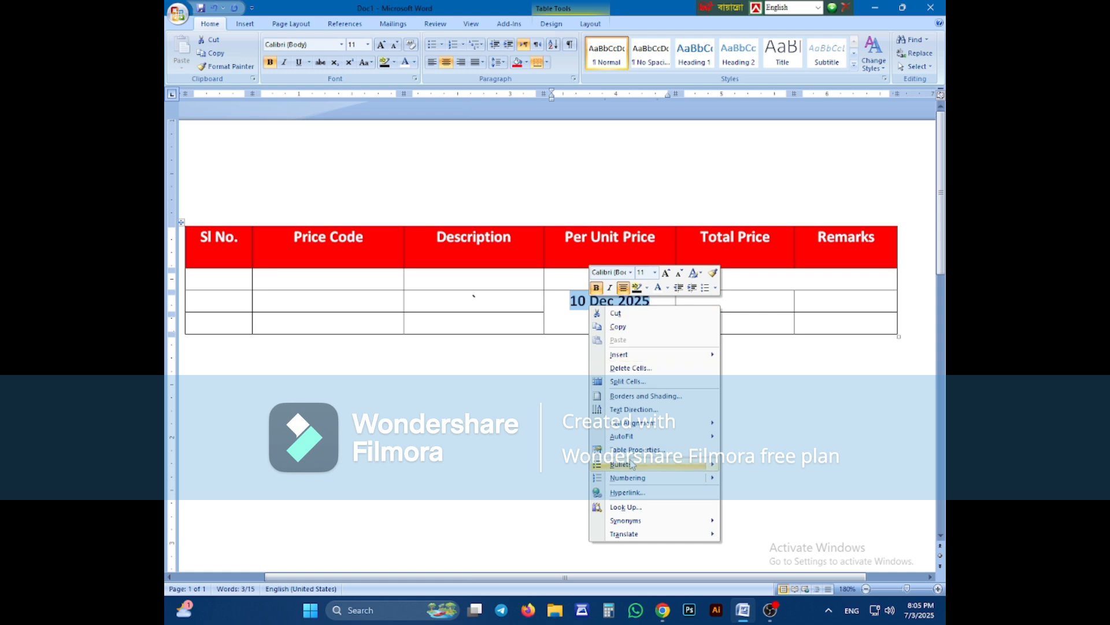
mouse_move(669, 428)
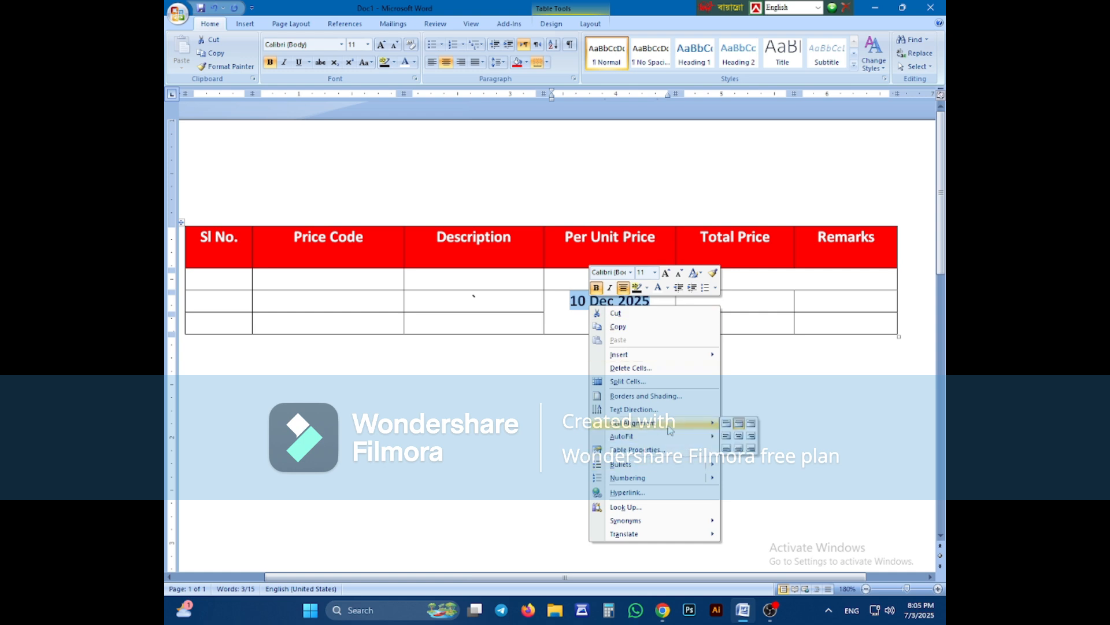
left_click(739, 435)
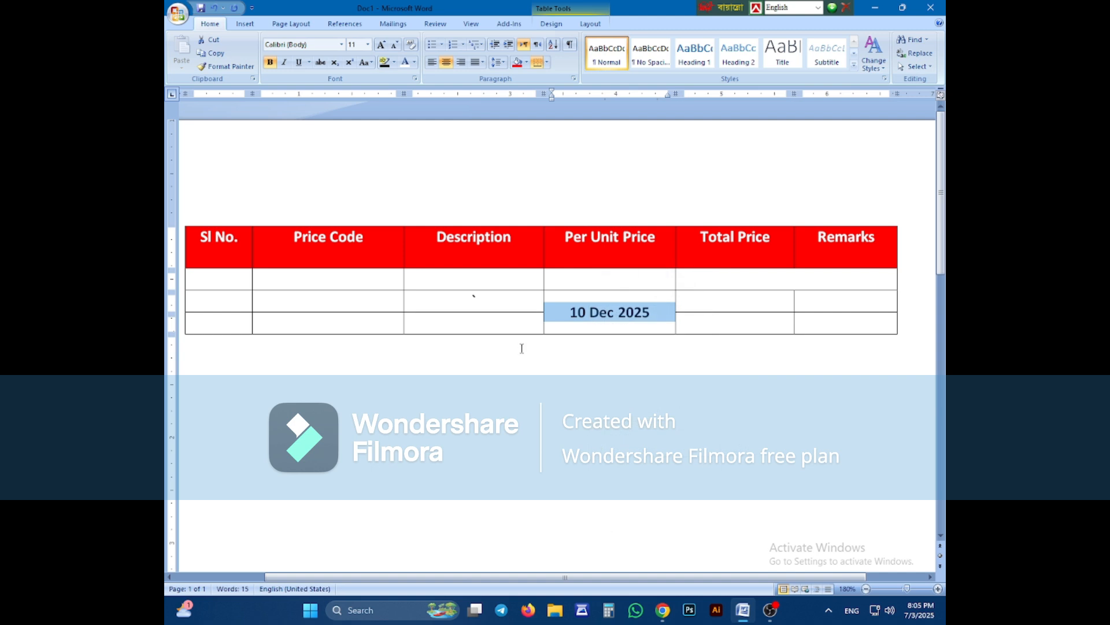
Step: Rotate the date in the merged Per Unit Price cell so it reads vertically from bottom to top
right_click(598, 314)
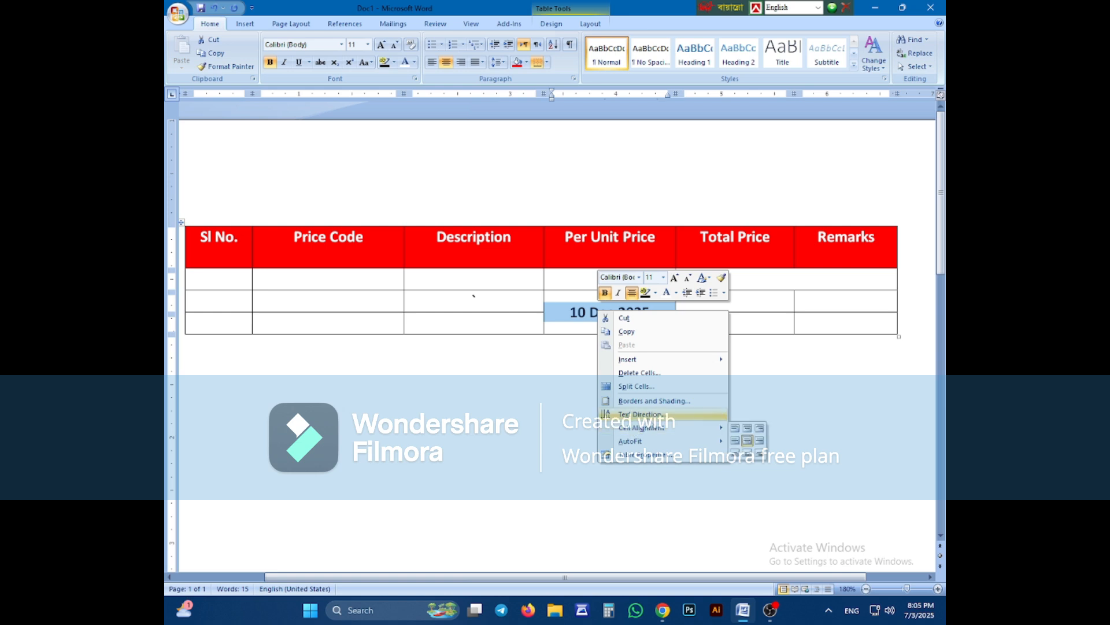
left_click(642, 414)
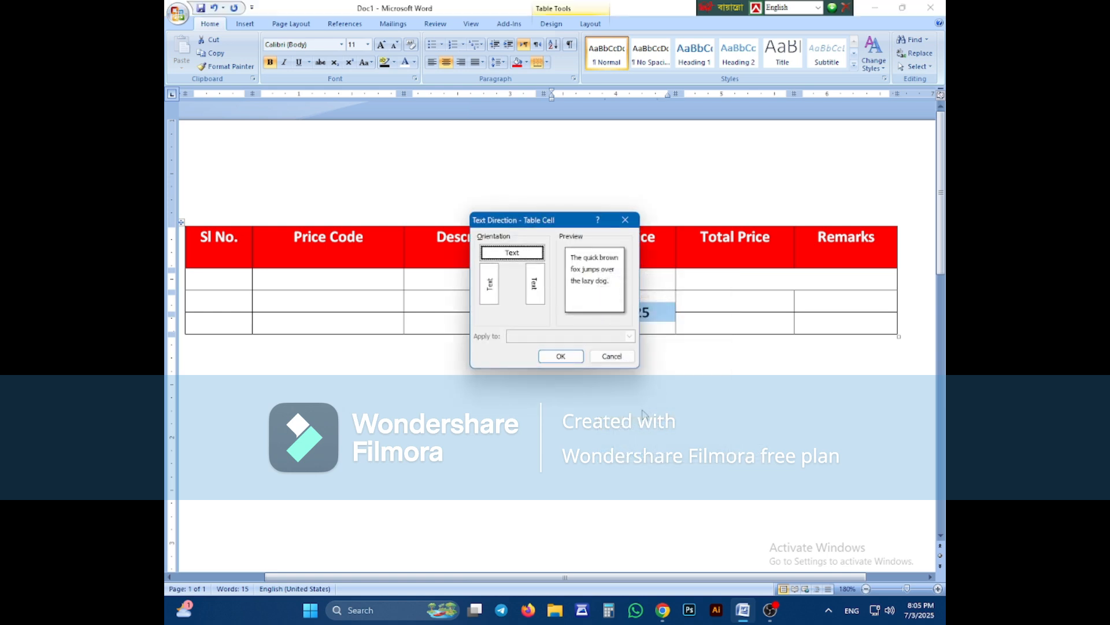
left_click(490, 291)
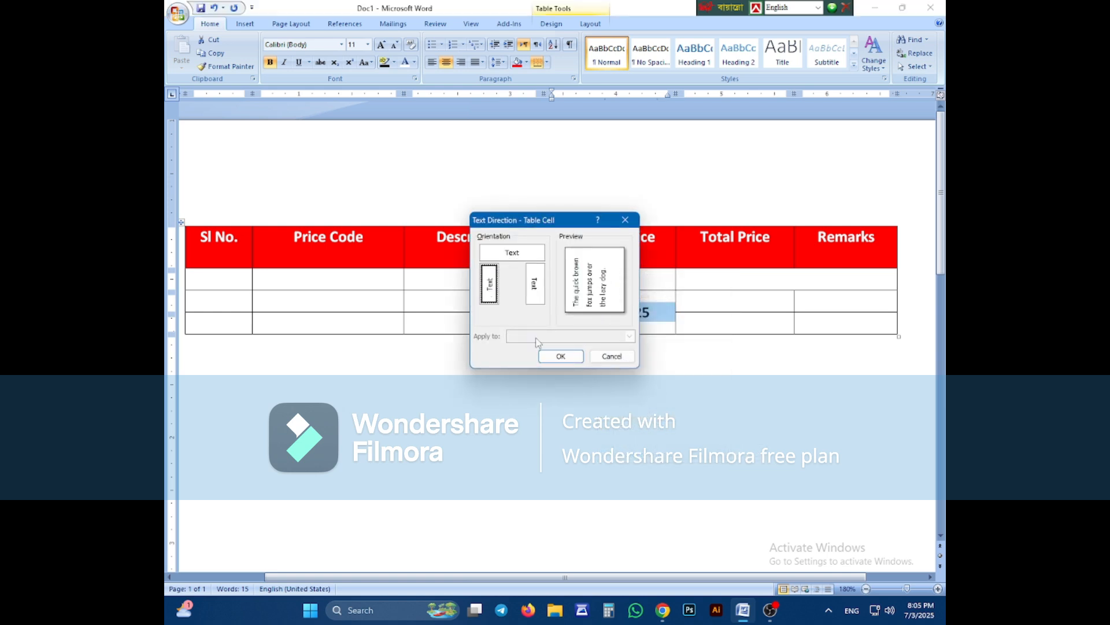
left_click(561, 356)
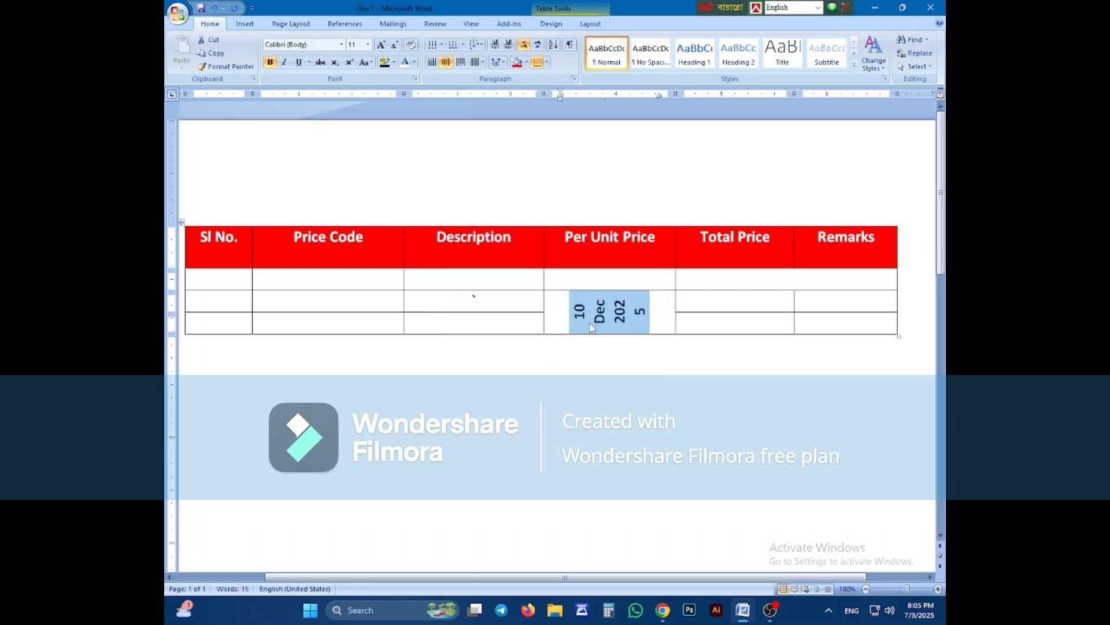
left_click(666, 307)
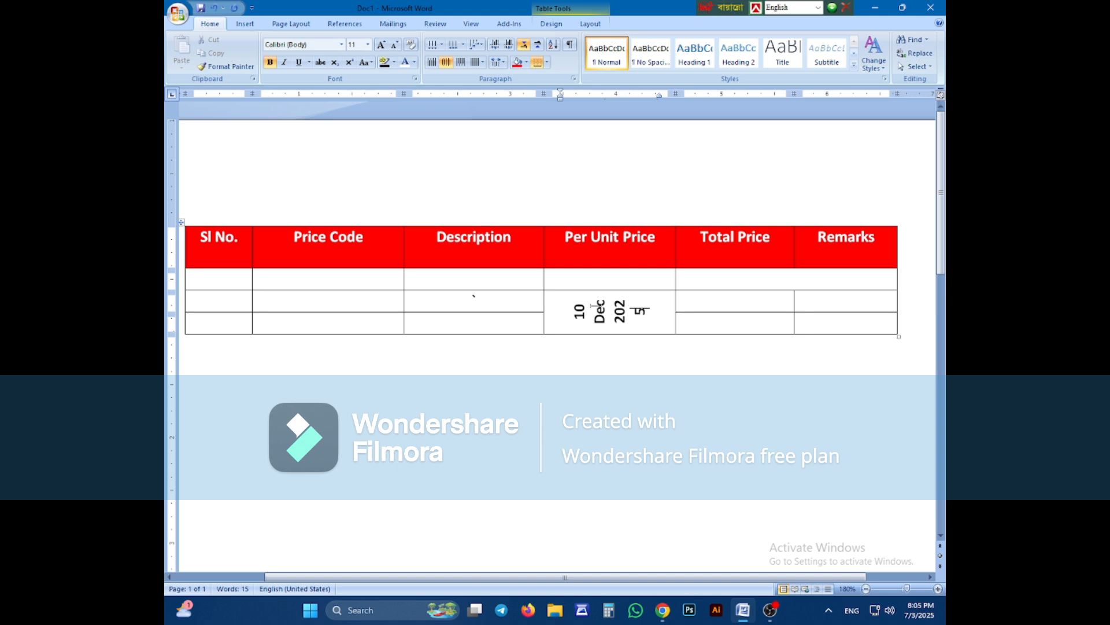
Step: Merge the Per Unit Price cells of all three rows below the header and replace the date with Smart
left_click_drag(604, 284, 603, 306)
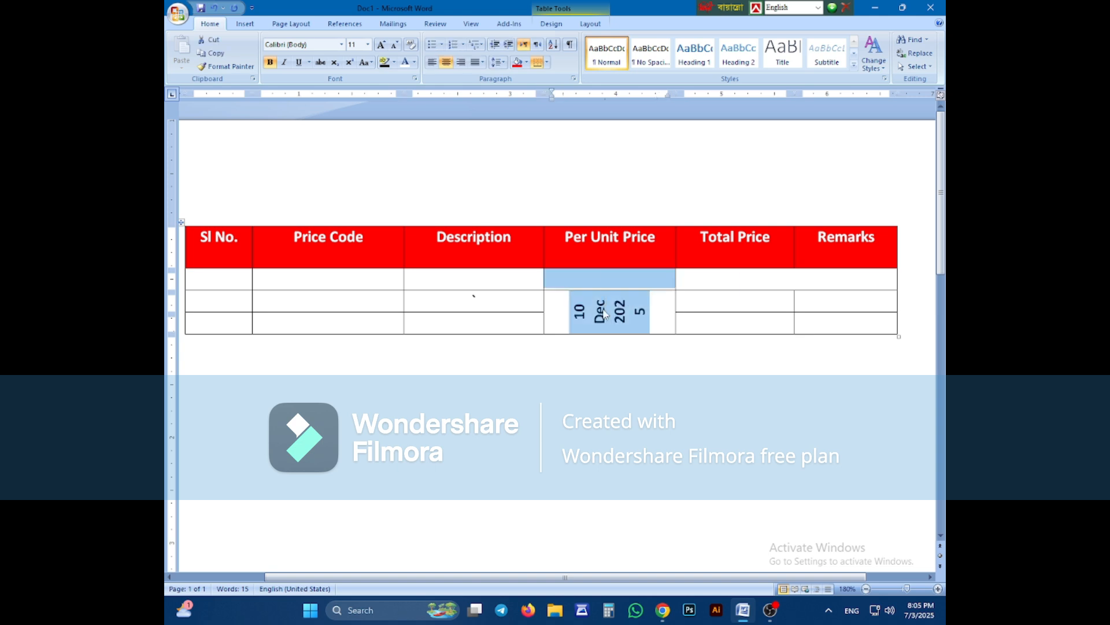
right_click(603, 306)
left_click(615, 389)
left_click(606, 324)
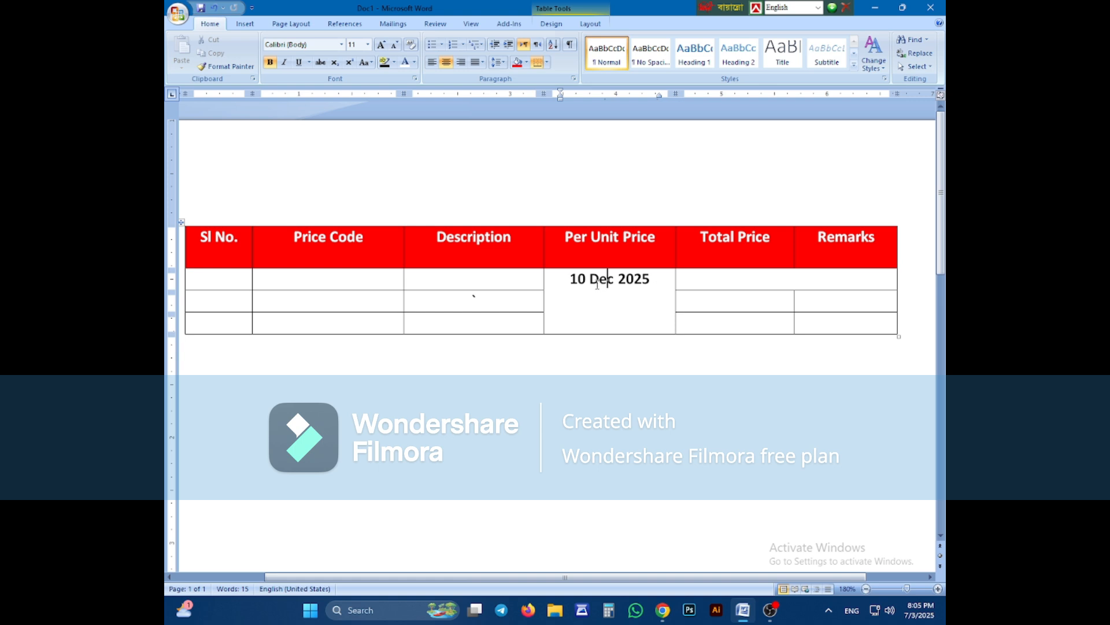
left_click_drag(568, 279, 650, 280)
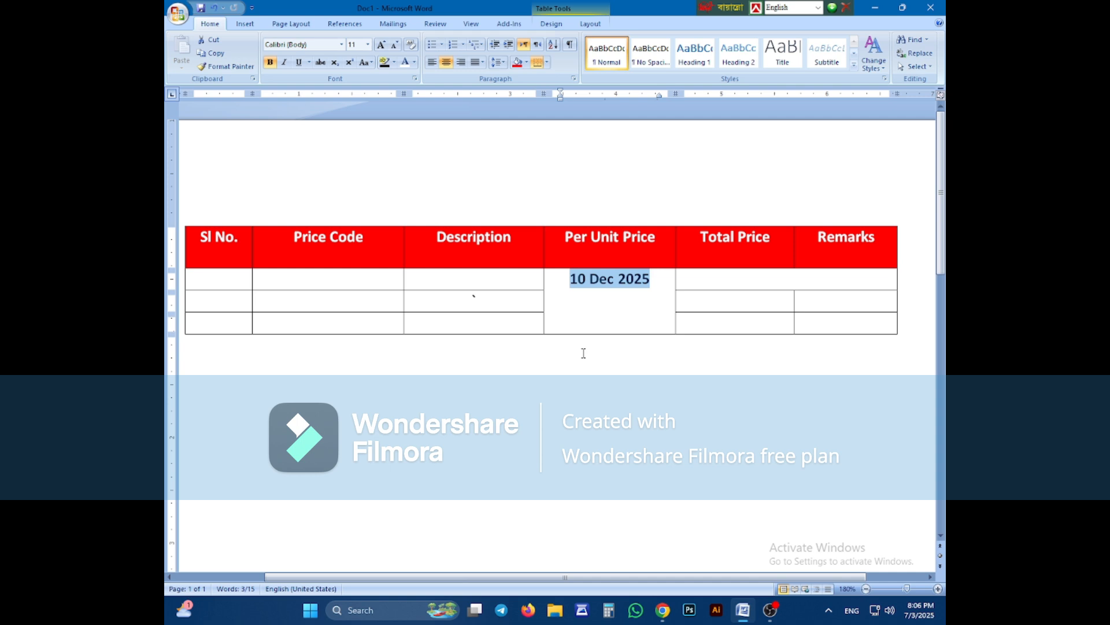
type("Smart")
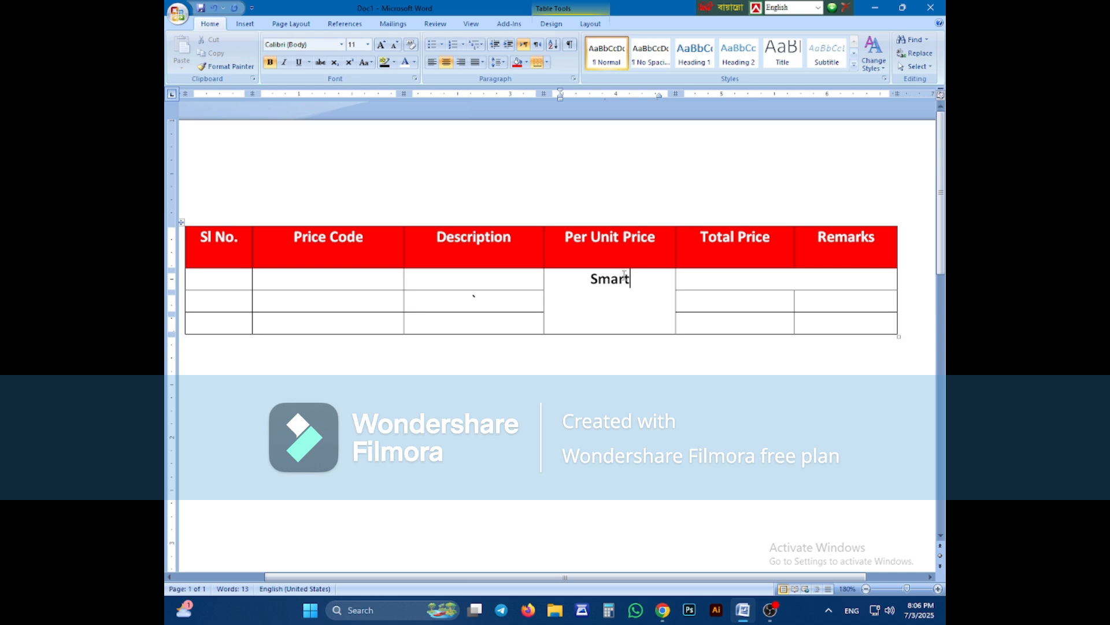
Step: Rotate the word Smart in the merged cell so it reads vertically from bottom to top
left_click_drag(631, 282, 583, 296)
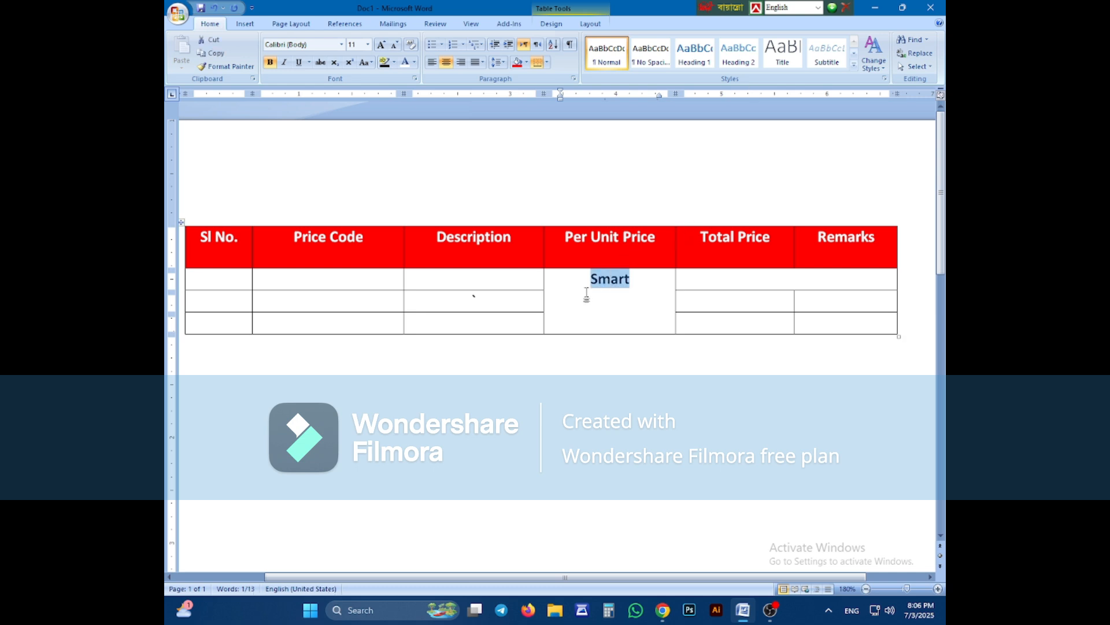
right_click(602, 290)
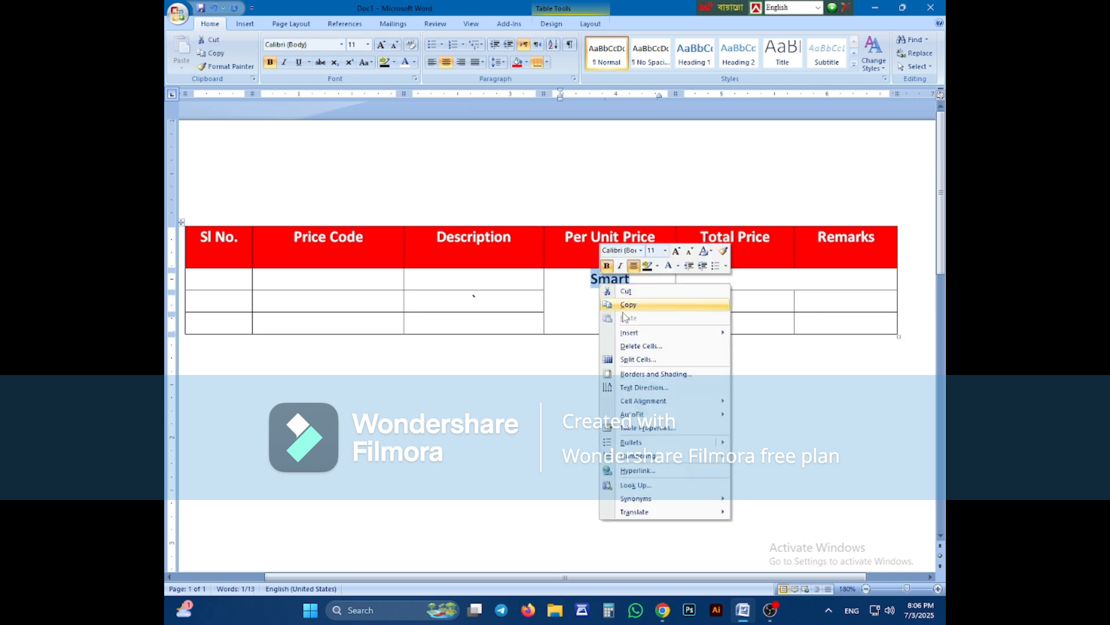
left_click(643, 387)
left_click(491, 292)
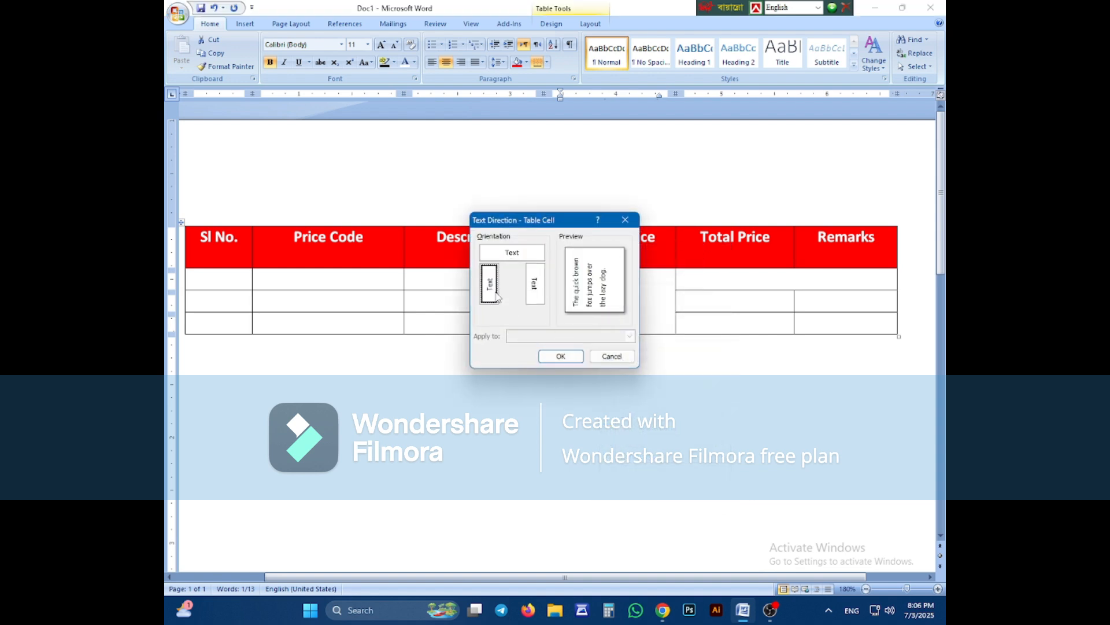
left_click(551, 356)
left_click(603, 330)
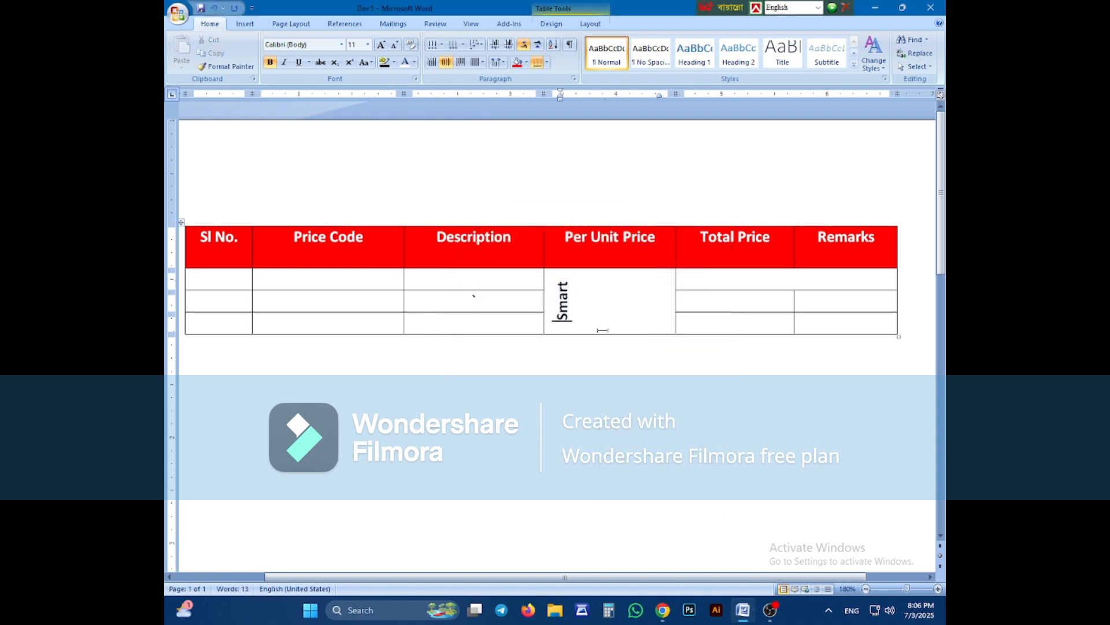
Step: Center the vertical word Smart in the middle of its merged cell
left_click_drag(560, 277, 564, 324)
right_click(570, 309)
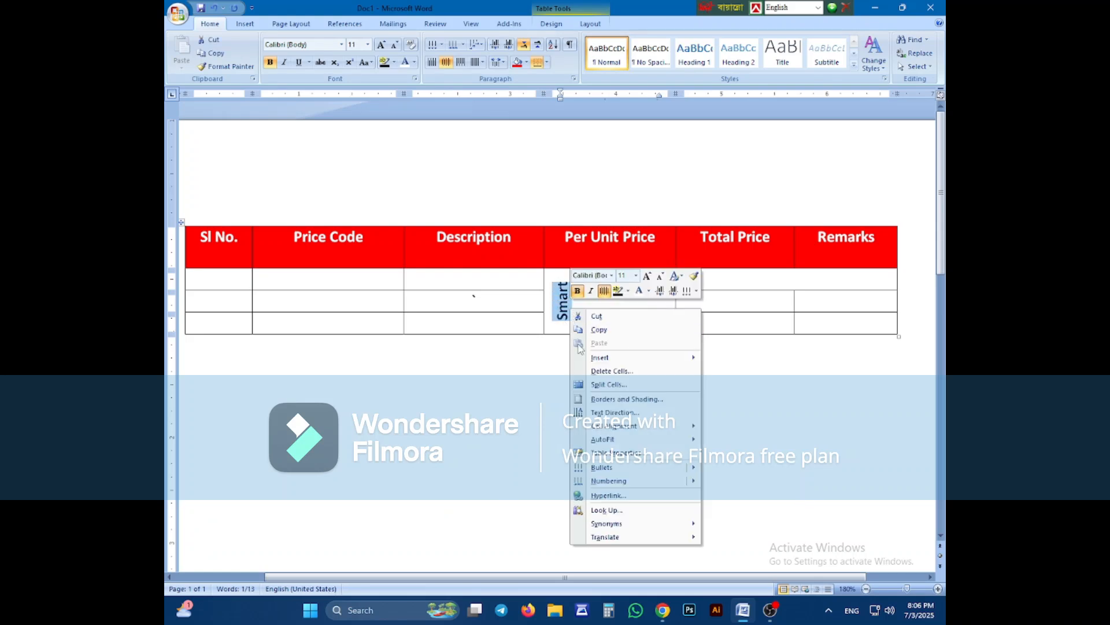
mouse_move(610, 427)
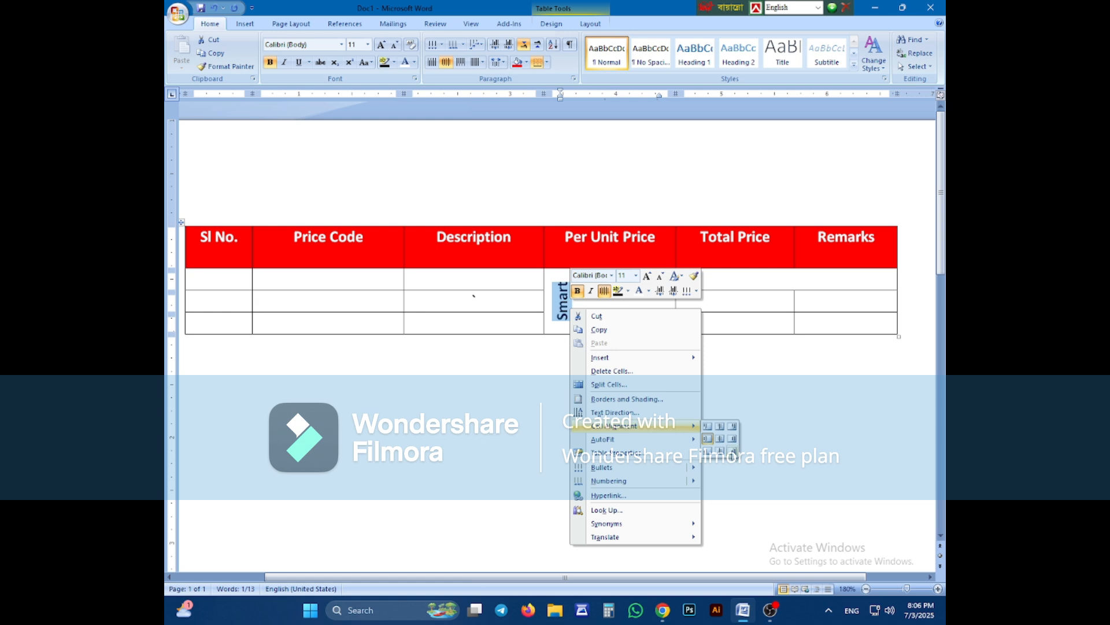
left_click(720, 438)
left_click(664, 388)
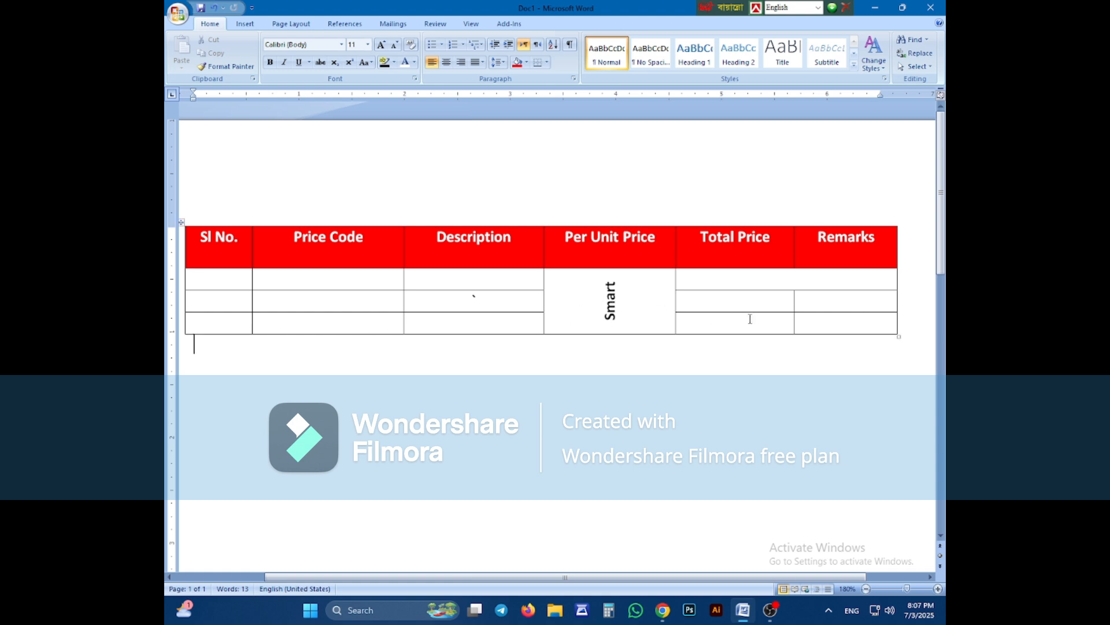
Step: Change the text direction of the word Smart in the merged cell so it reads vertically from top to bottom
left_click_drag(610, 279, 618, 323)
right_click(617, 308)
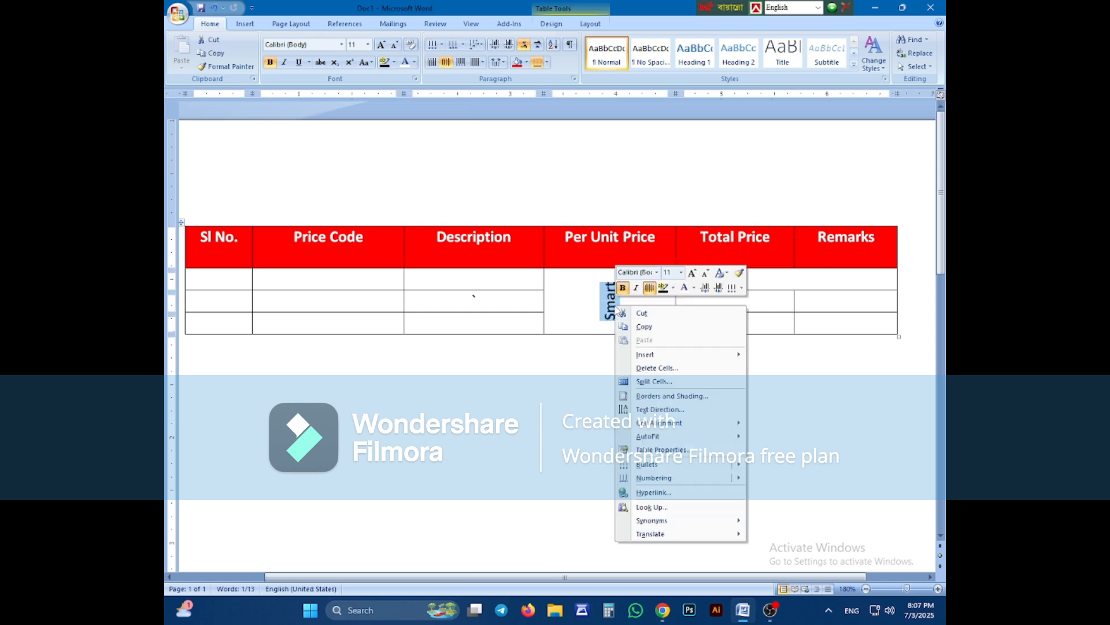
left_click(700, 410)
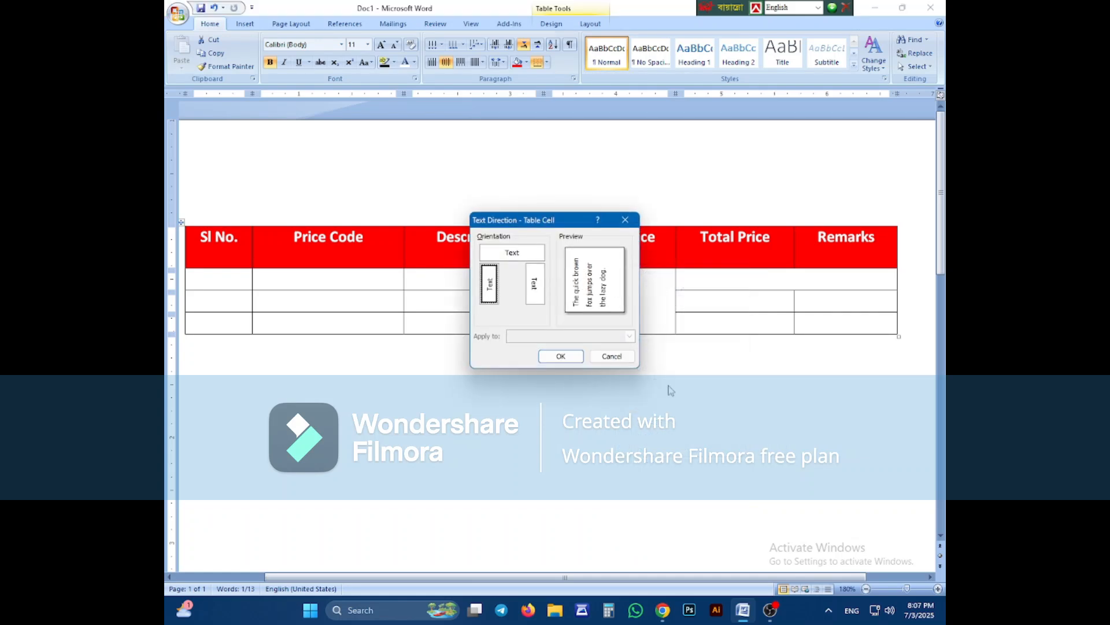
left_click(536, 283)
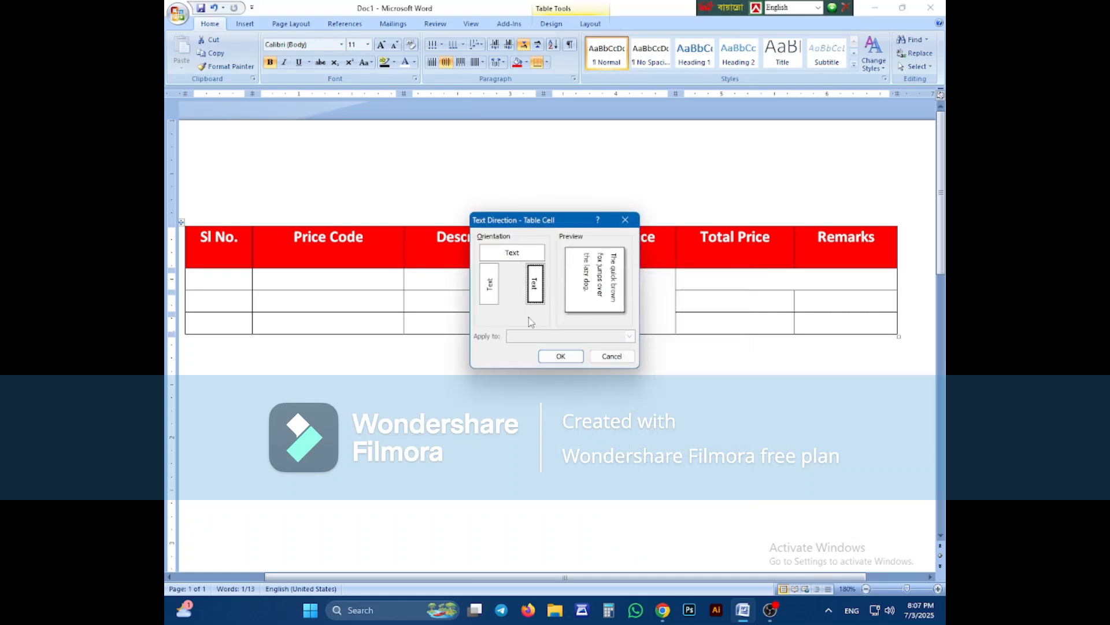
left_click(560, 356)
Step: Set the text direction of the word Smart in the merged Per Unit Price cell to horizontal
right_click(614, 311)
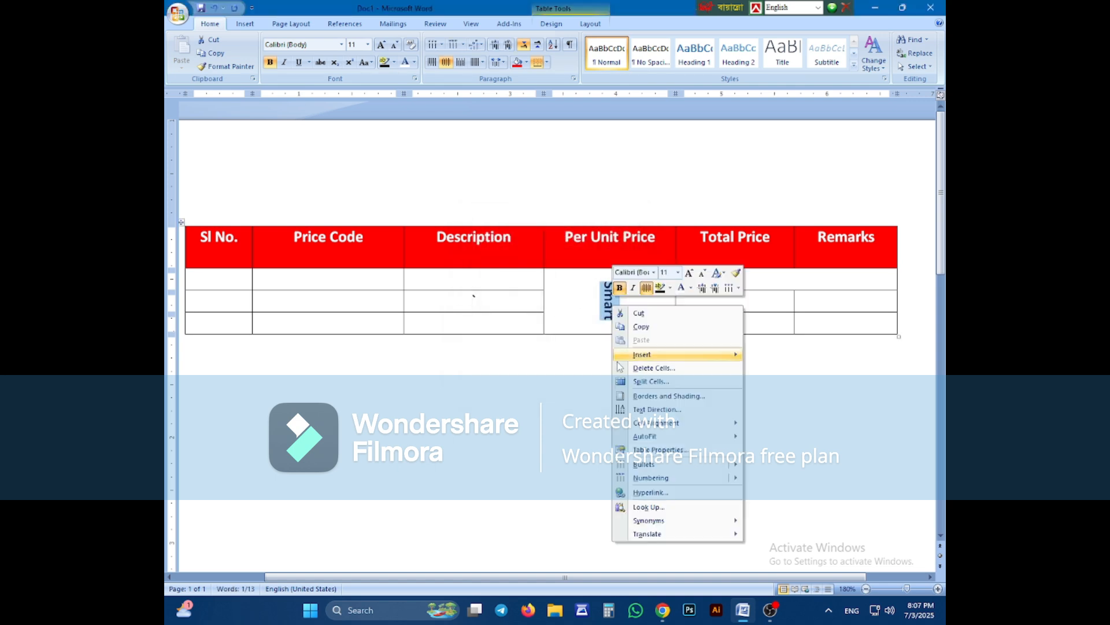
mouse_move(633, 424)
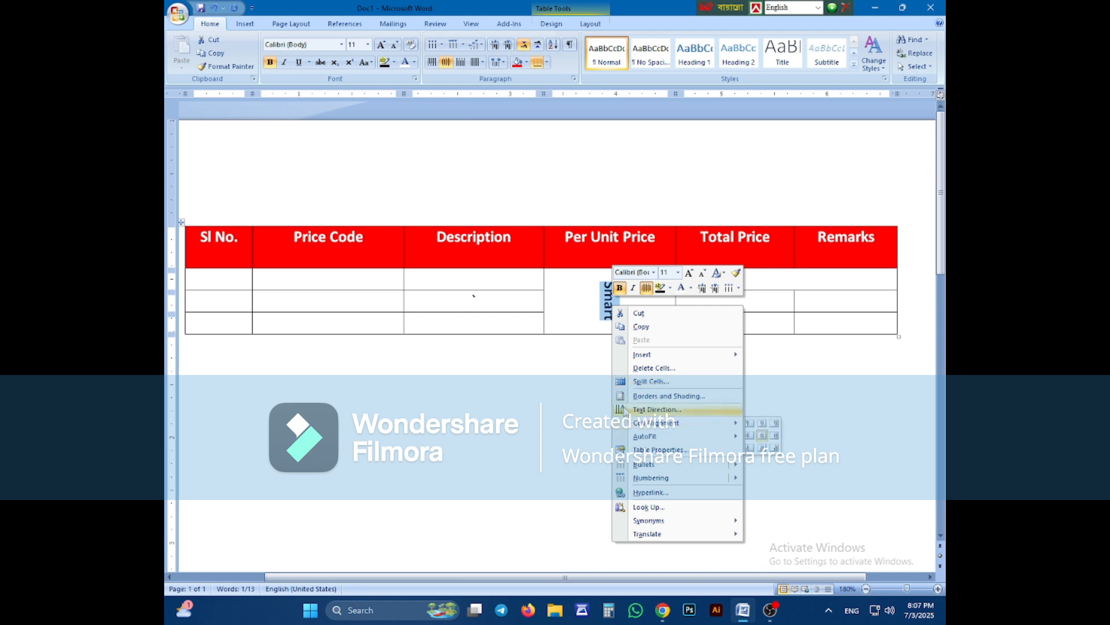
left_click(641, 408)
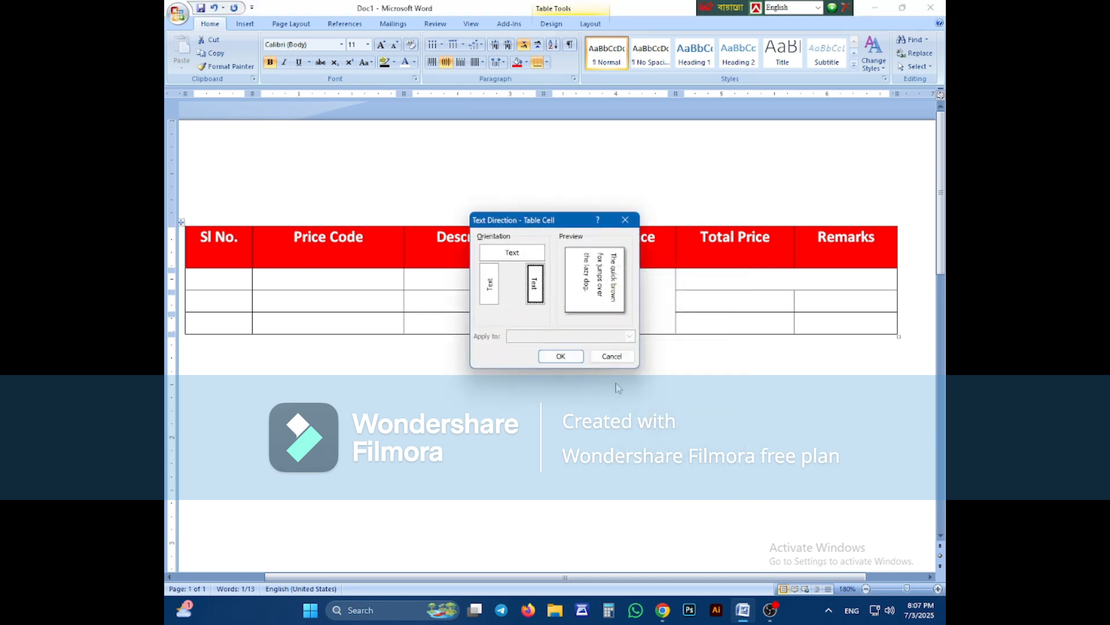
left_click(504, 258)
left_click(576, 361)
left_click(532, 397)
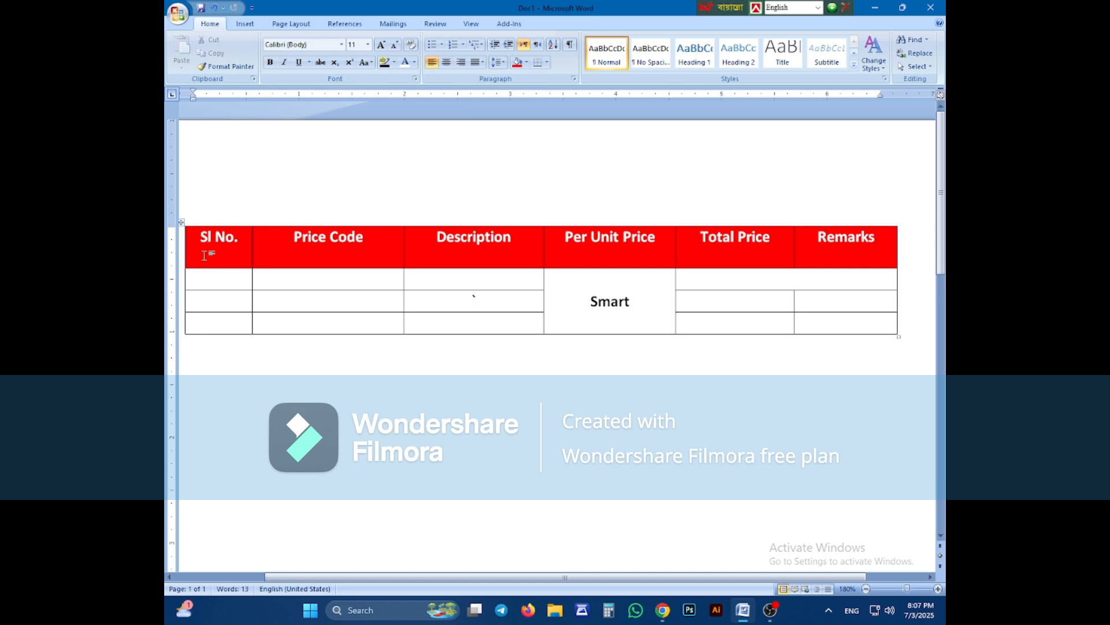
Step: Change the header row's red shading to white and make all six column headings black
mouse_move(206, 241)
left_mouse_down()
mouse_move(565, 260)
mouse_move(815, 252)
mouse_move(792, 247)
left_mouse_up()
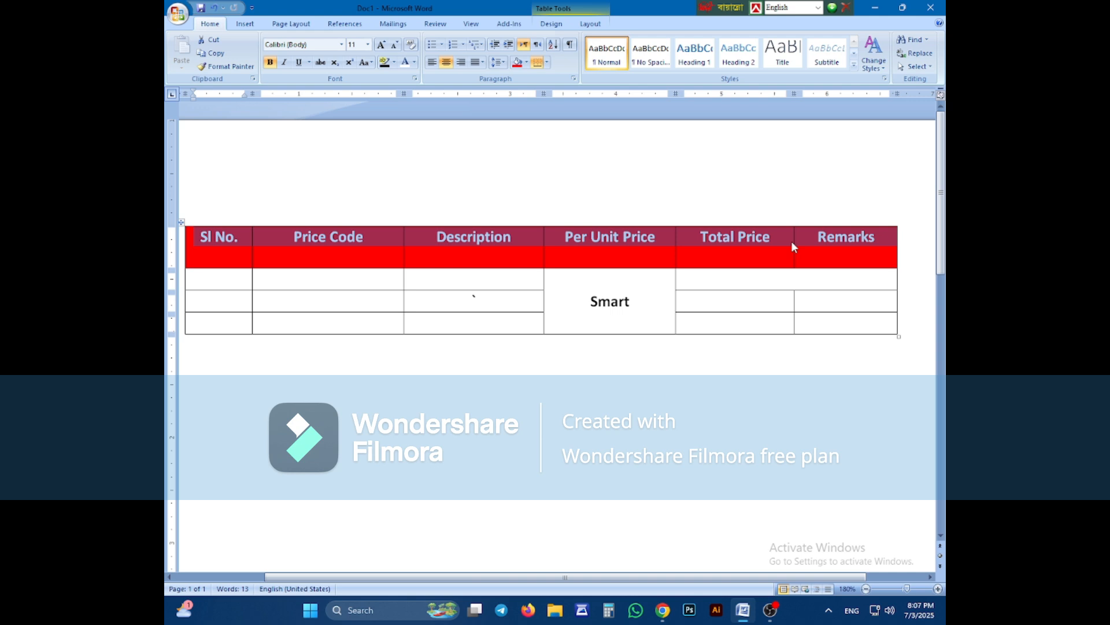
left_click(526, 62)
left_click(516, 87)
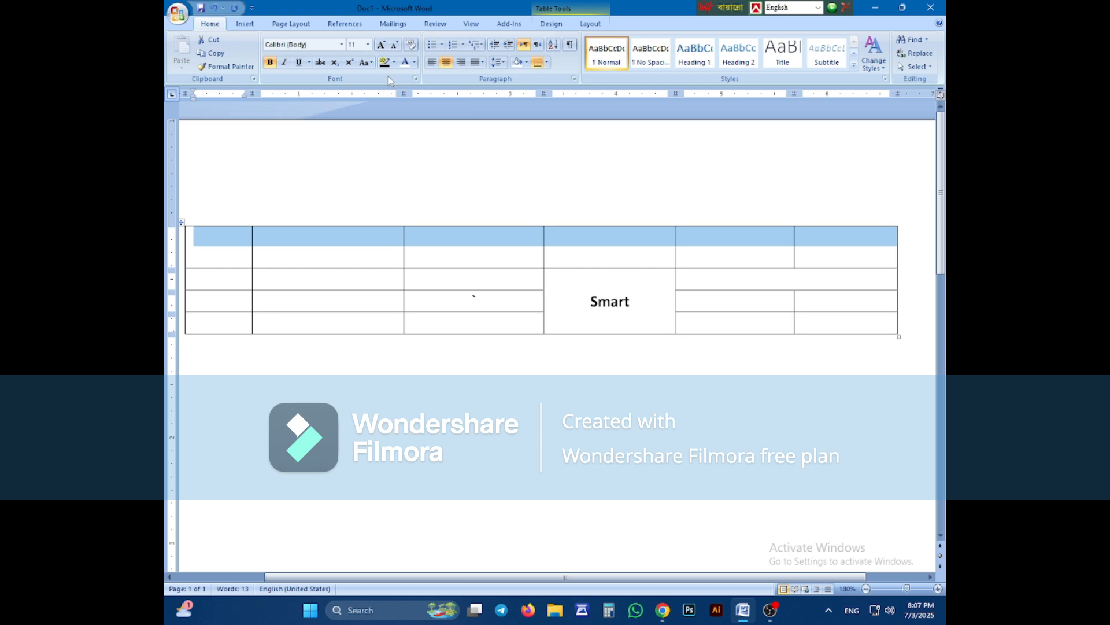
left_click(414, 62)
left_click(431, 77)
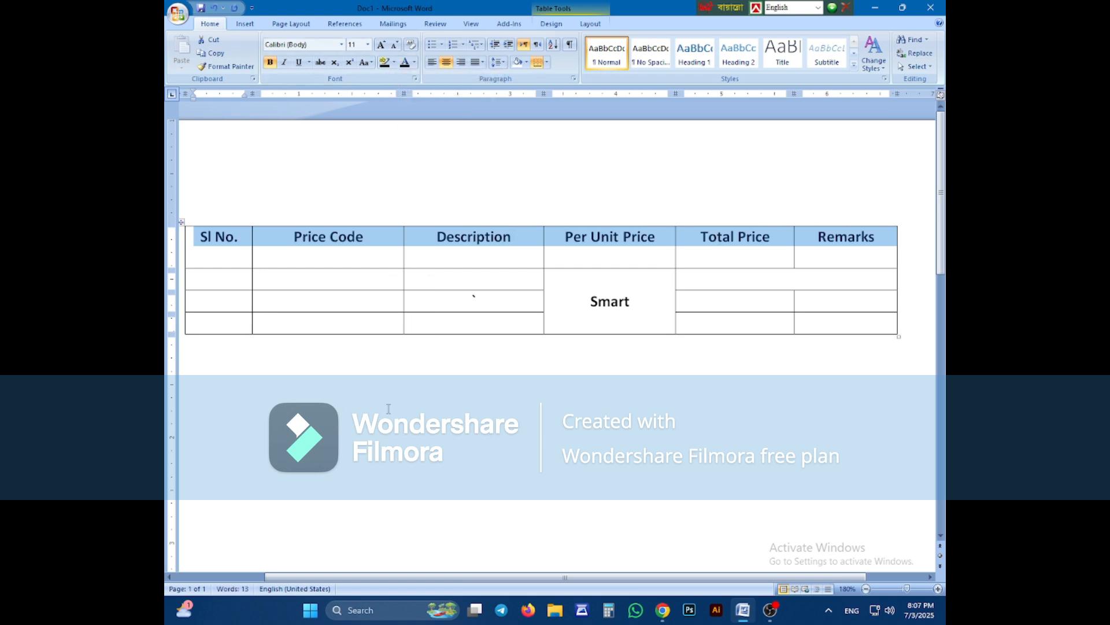
left_click(381, 399)
Step: Reduce the header row's height by raising its lower border close beneath the column headings
left_click(367, 259)
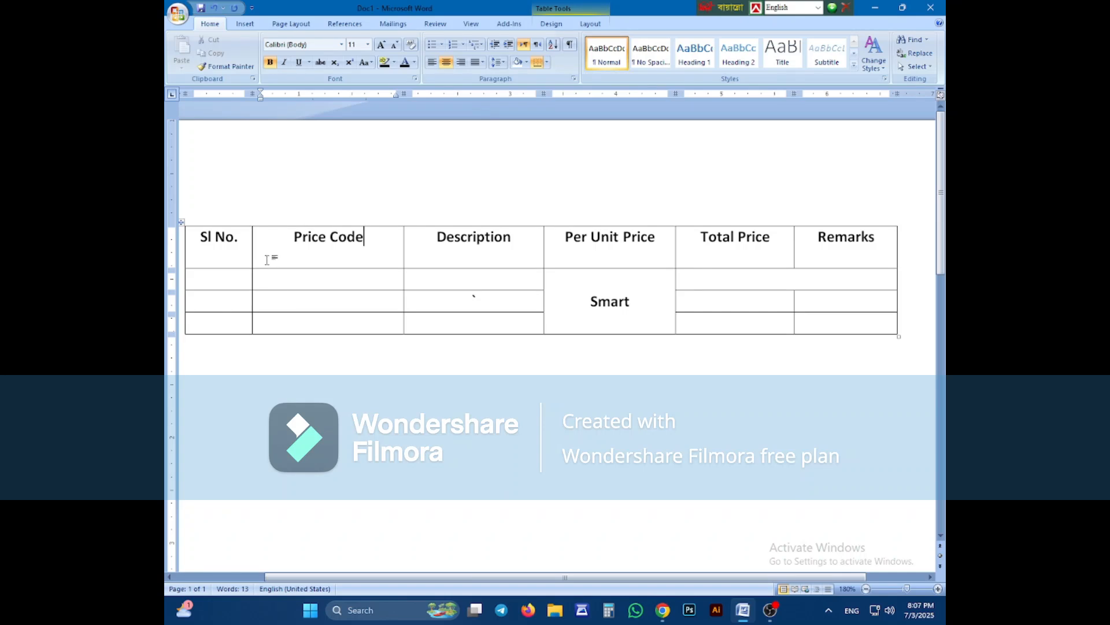
left_click_drag(265, 267, 278, 251)
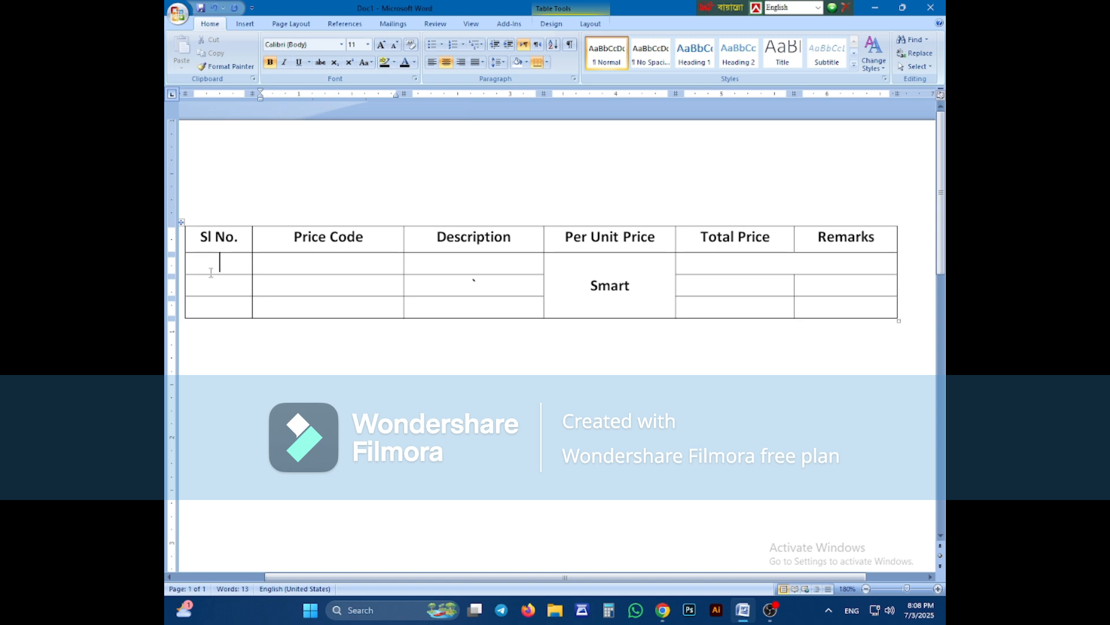
Step: Number the three cells below the Sl No. heading with the 1., 2., 3. list format
left_click_drag(211, 272, 215, 306)
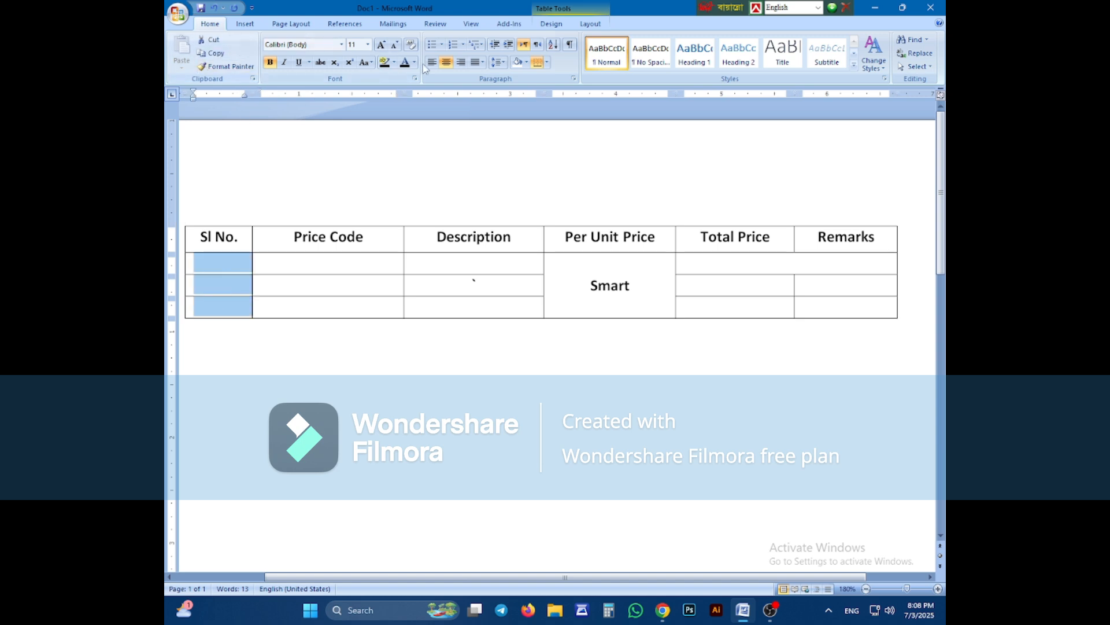
left_click(463, 44)
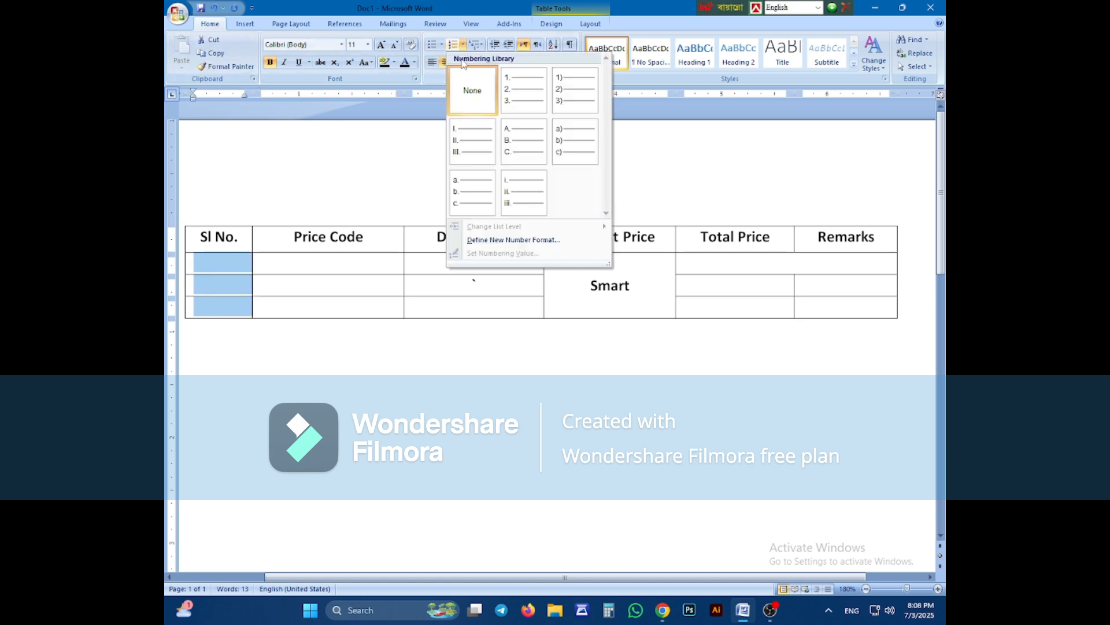
left_click(504, 100)
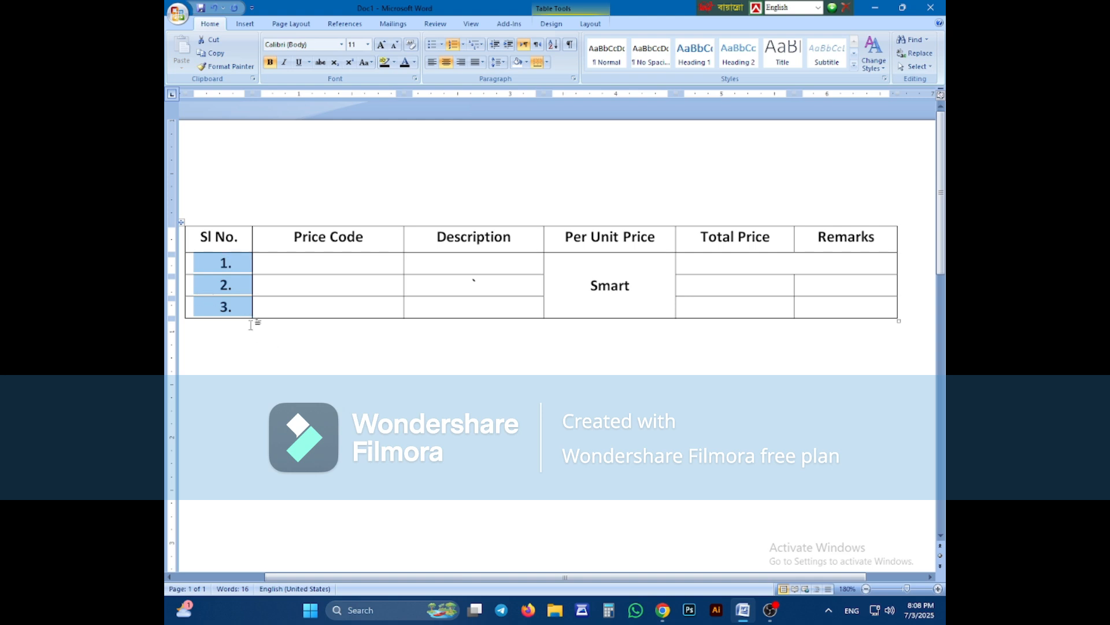
Step: Apply arrow bullets to the three cells below the Sl No. heading in place of the numbering
left_click(441, 45)
left_click(441, 110)
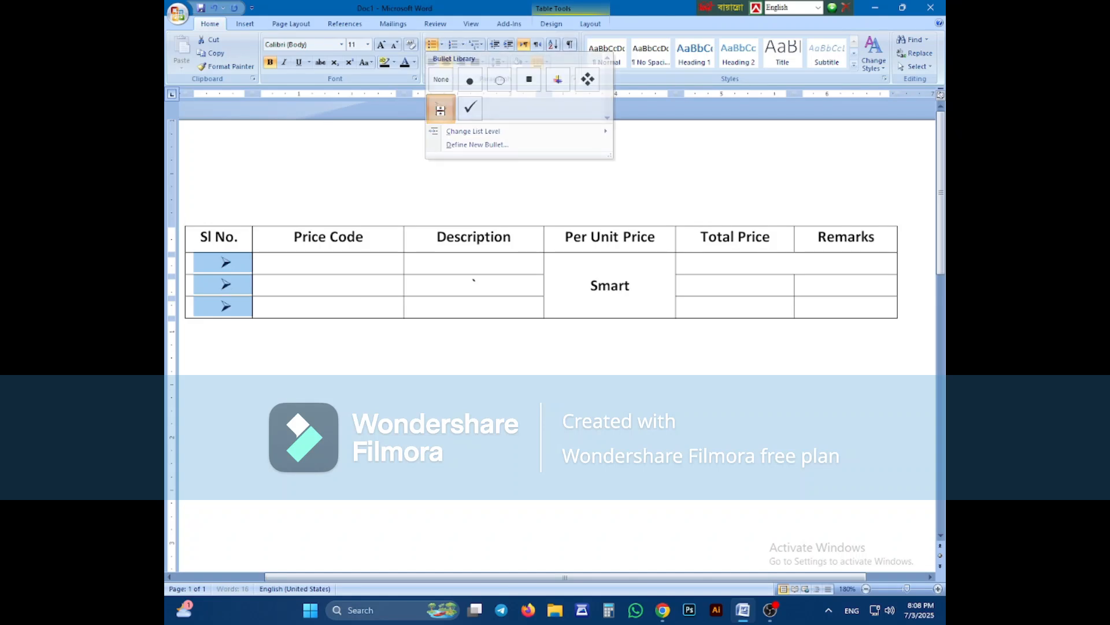
left_click(227, 385)
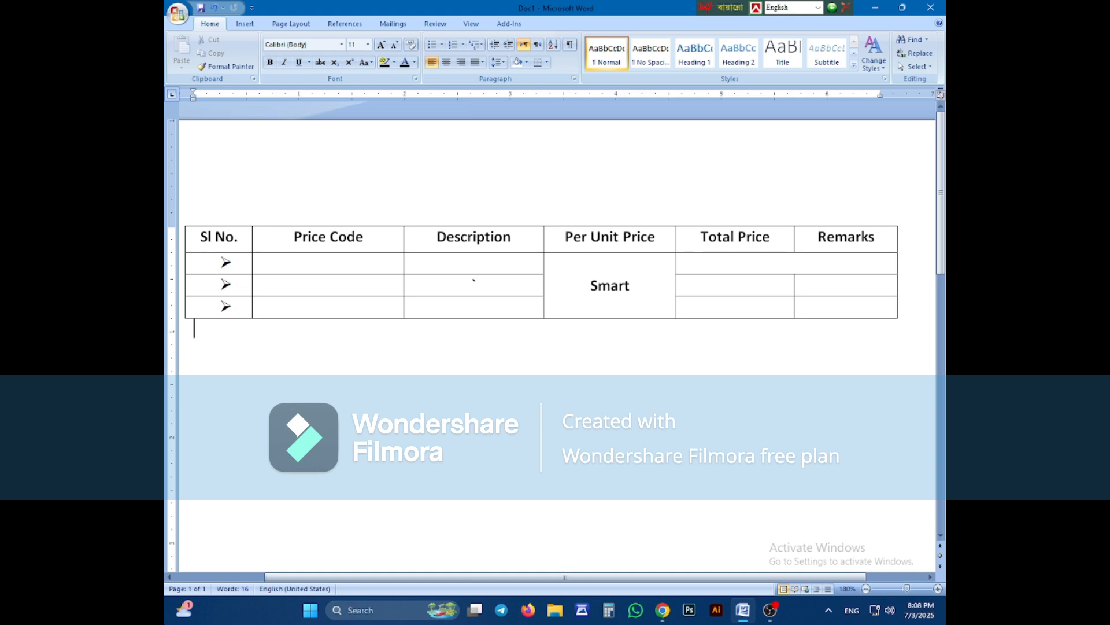
Step: Remove all borders from the entire table
left_click(182, 223)
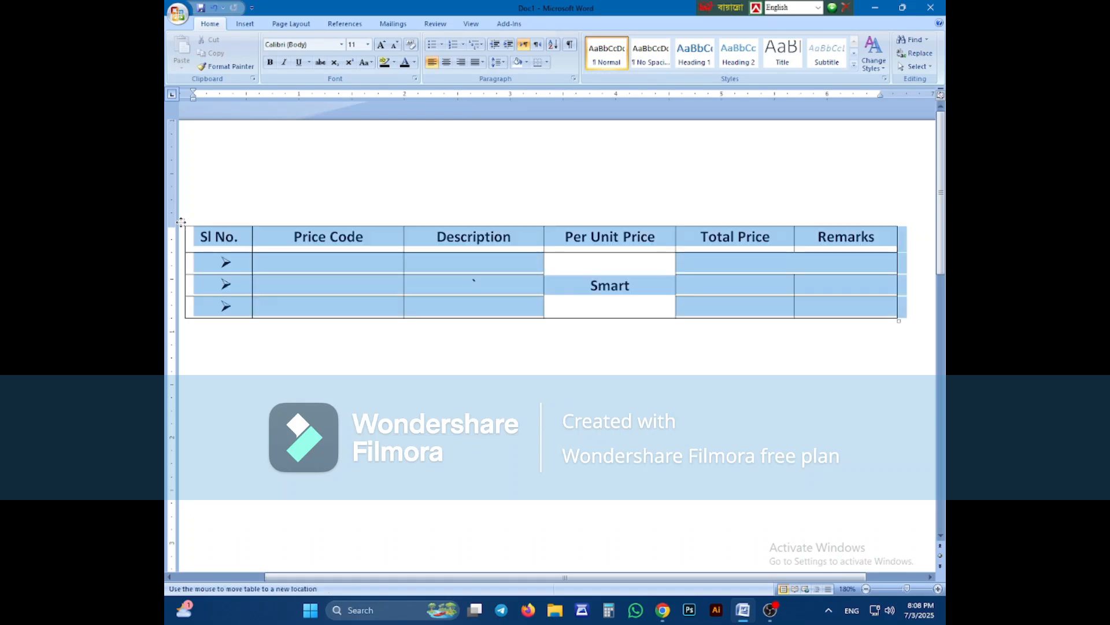
left_click(547, 63)
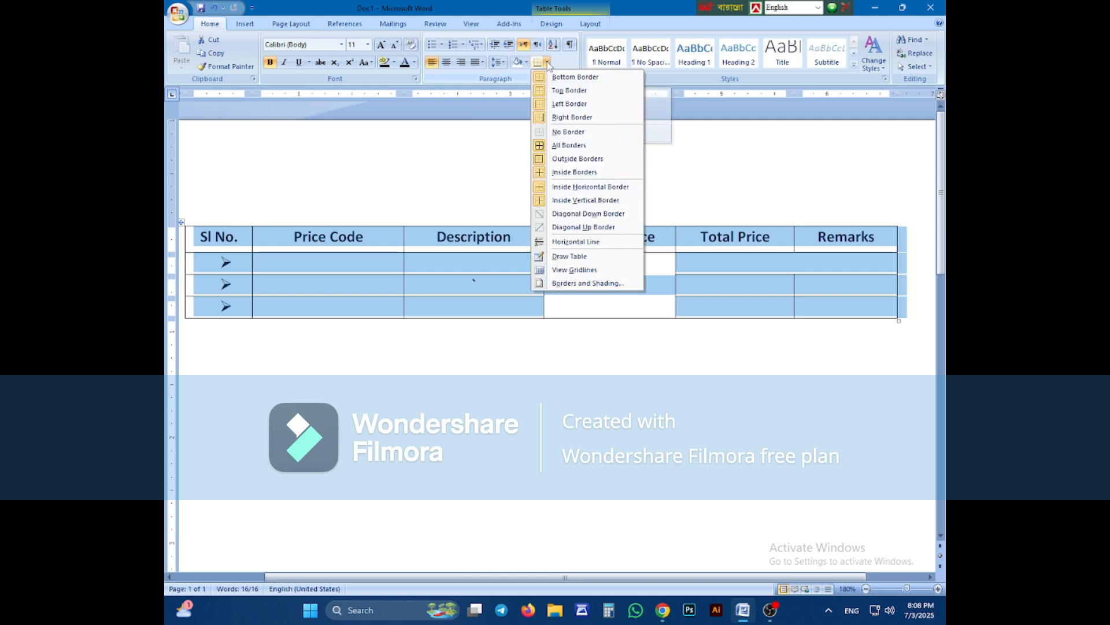
left_click(569, 134)
left_click(489, 421)
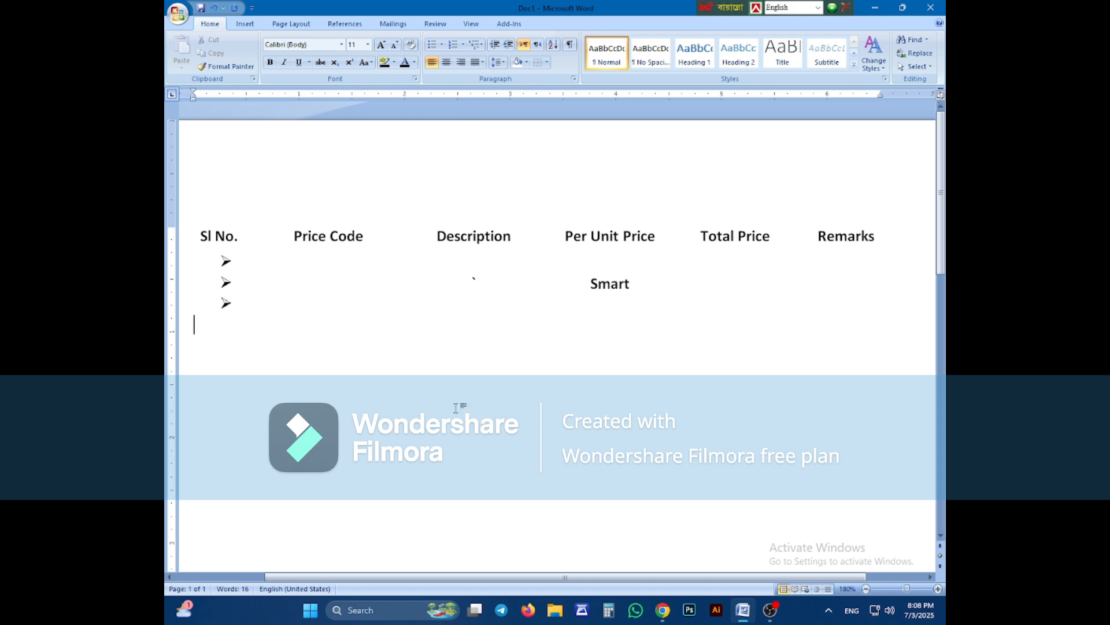
Step: Add outside borders to only the merged cell containing the word Smart
left_click_drag(564, 278, 614, 307)
left_click(510, 293)
key("Tab")
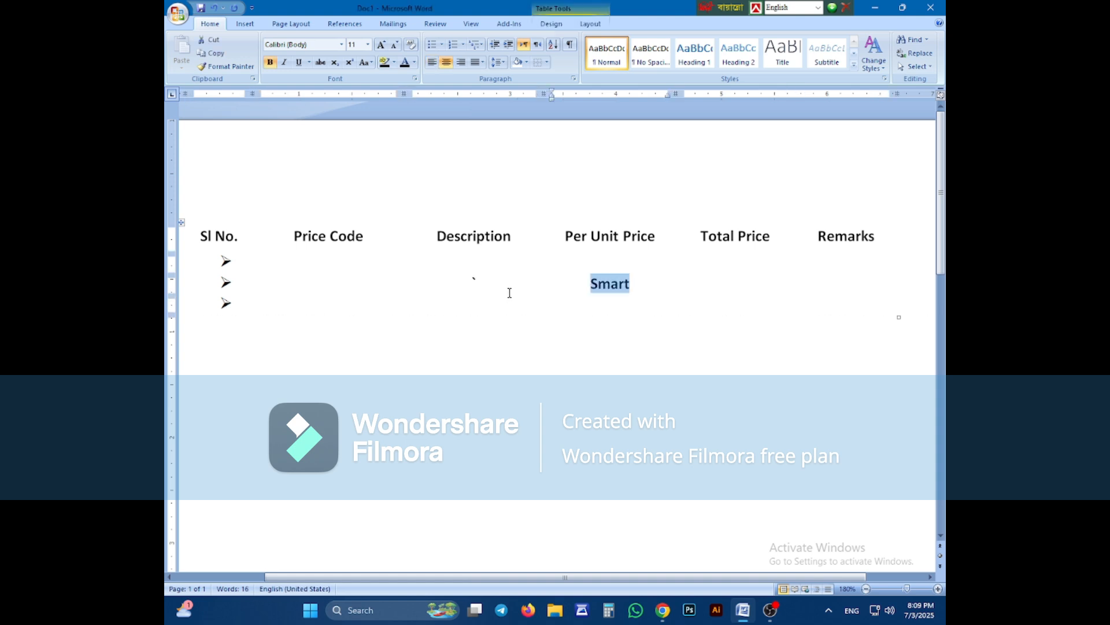
left_click(547, 63)
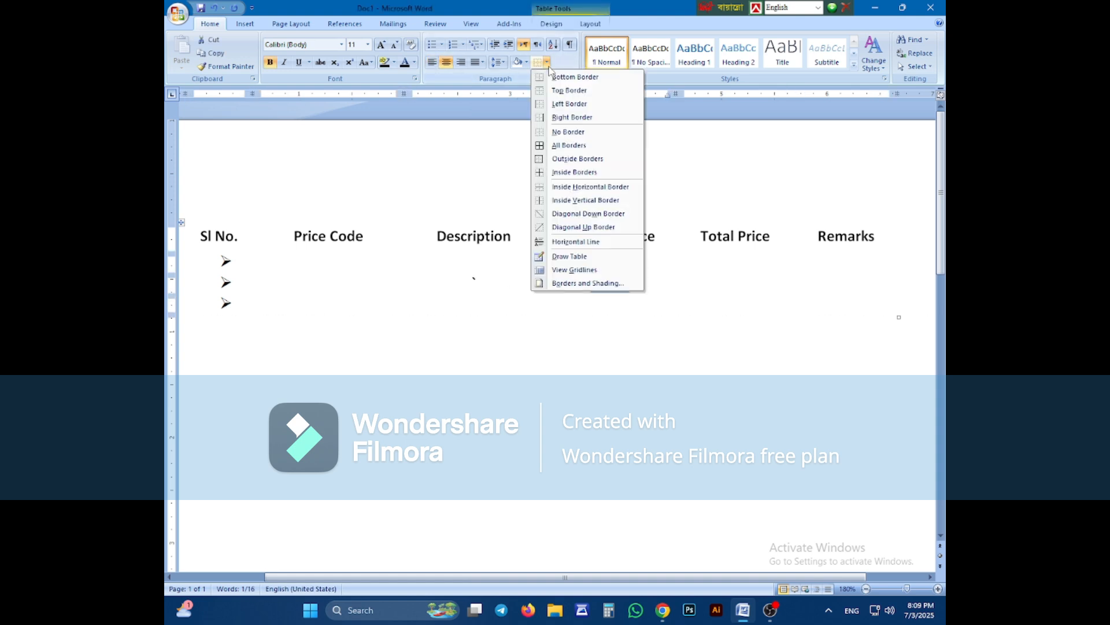
left_click(555, 160)
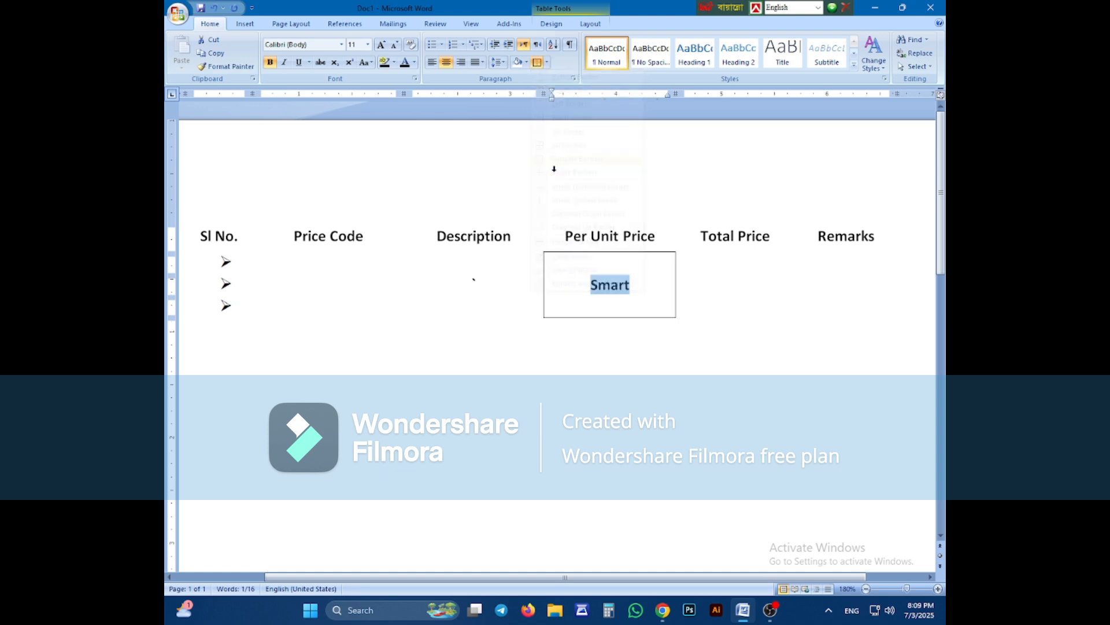
left_click(596, 401)
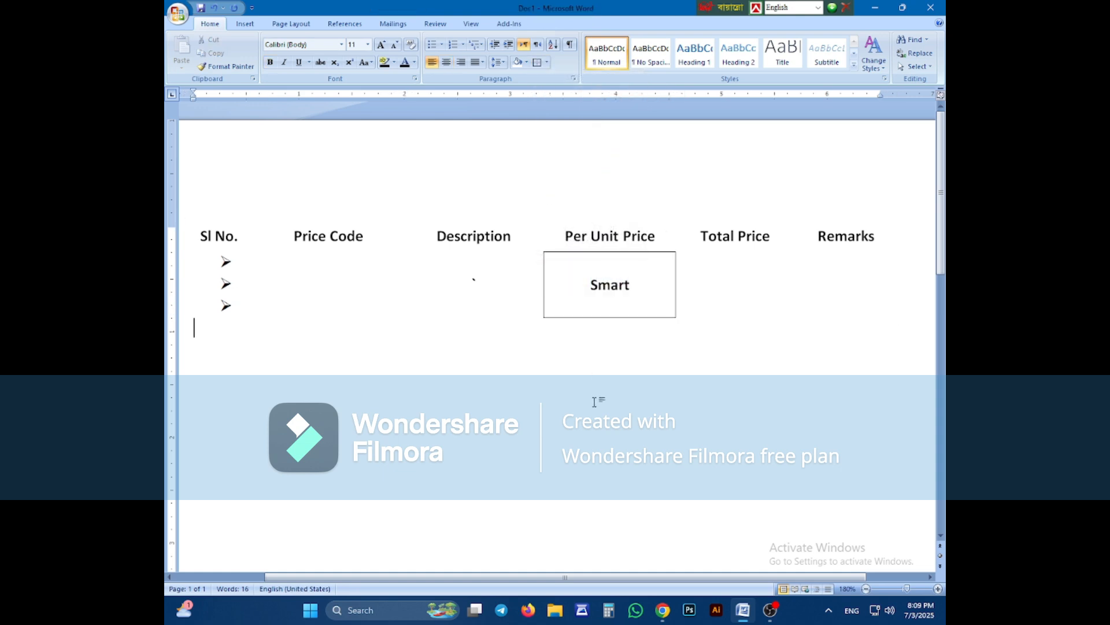
Step: Delete the stray backtick in the Description column and apply all borders to the entire table
left_click(508, 289)
key("BackSpace")
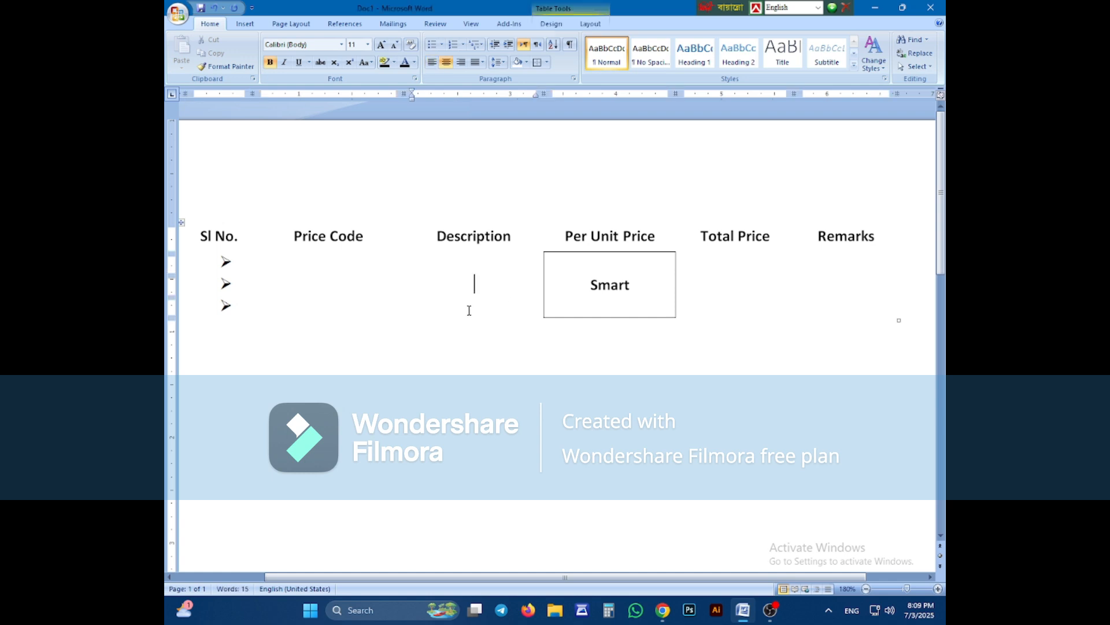
left_click(180, 222)
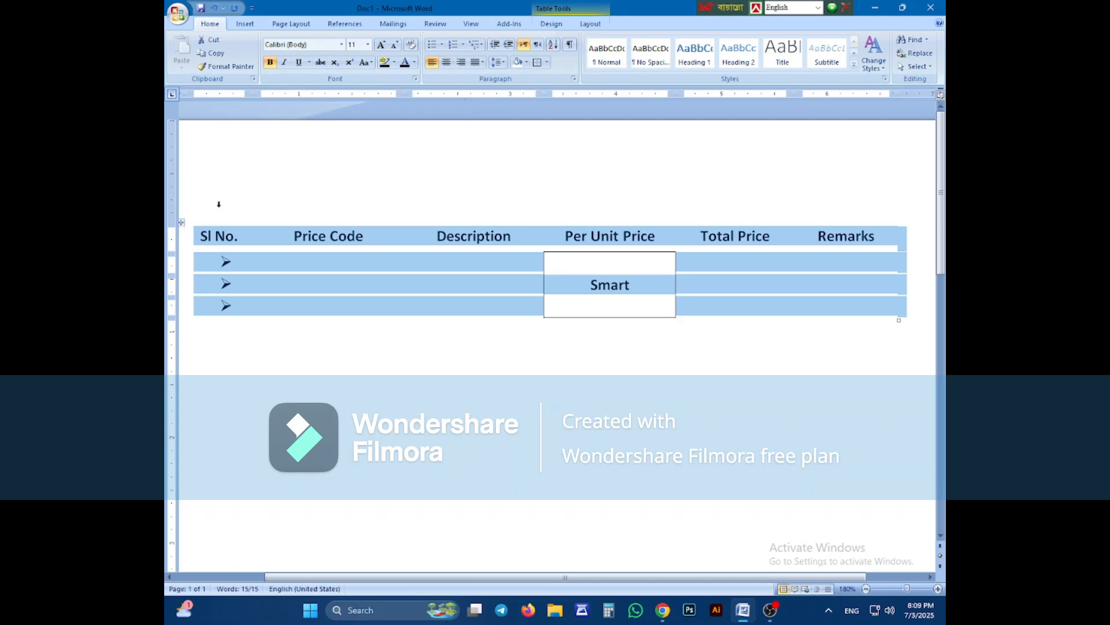
left_click(547, 62)
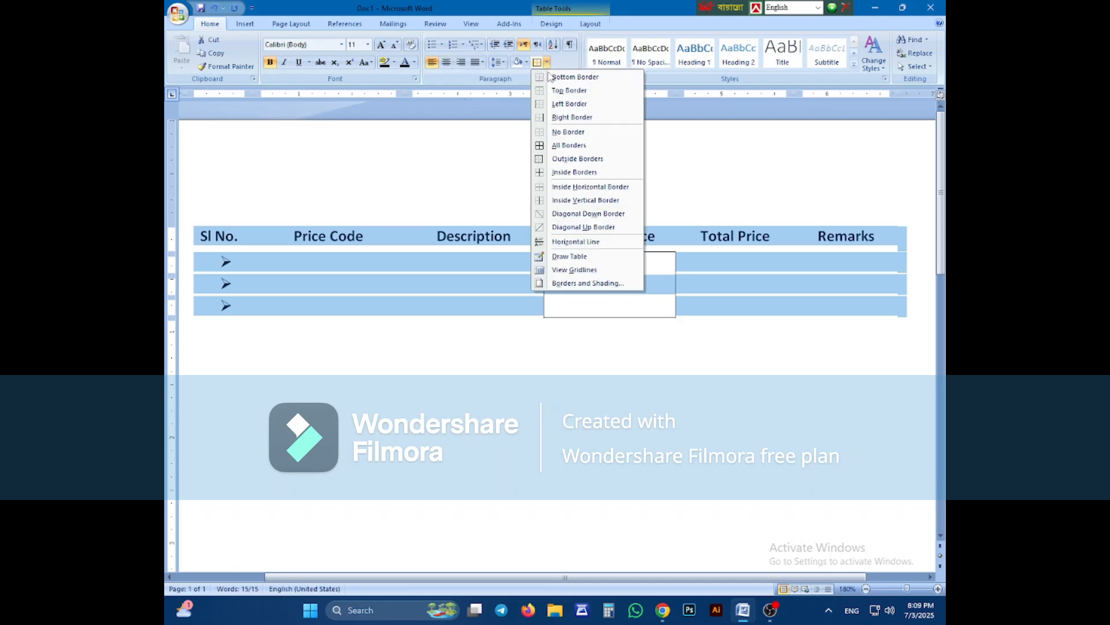
left_click(558, 145)
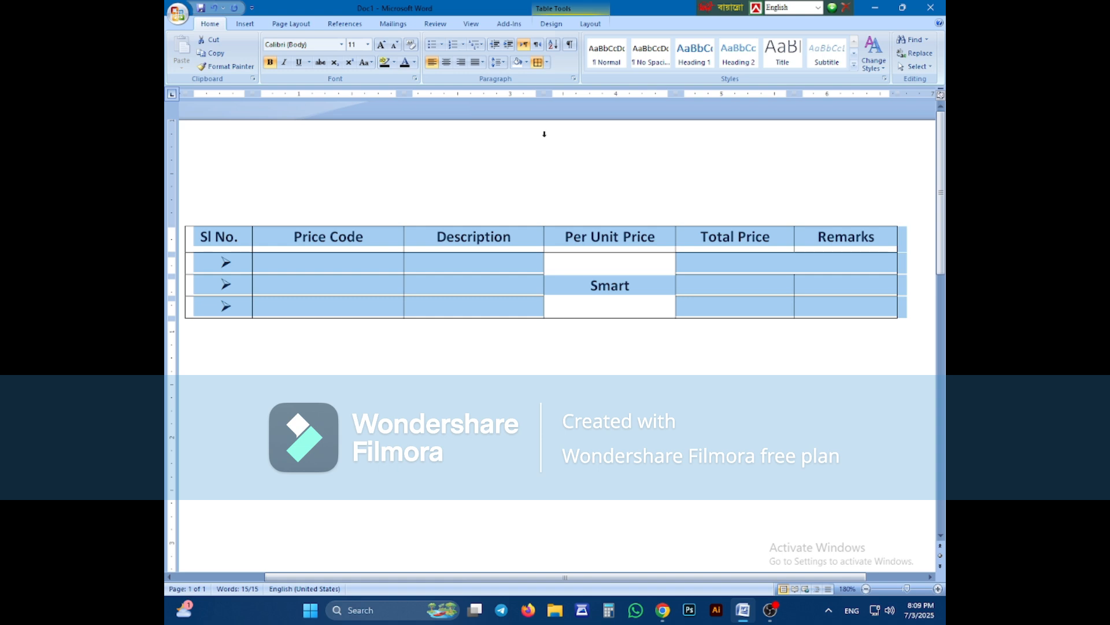
Step: Apply a heavy 3 pt thick-and-thin line style to all borders of the table
left_click(548, 62)
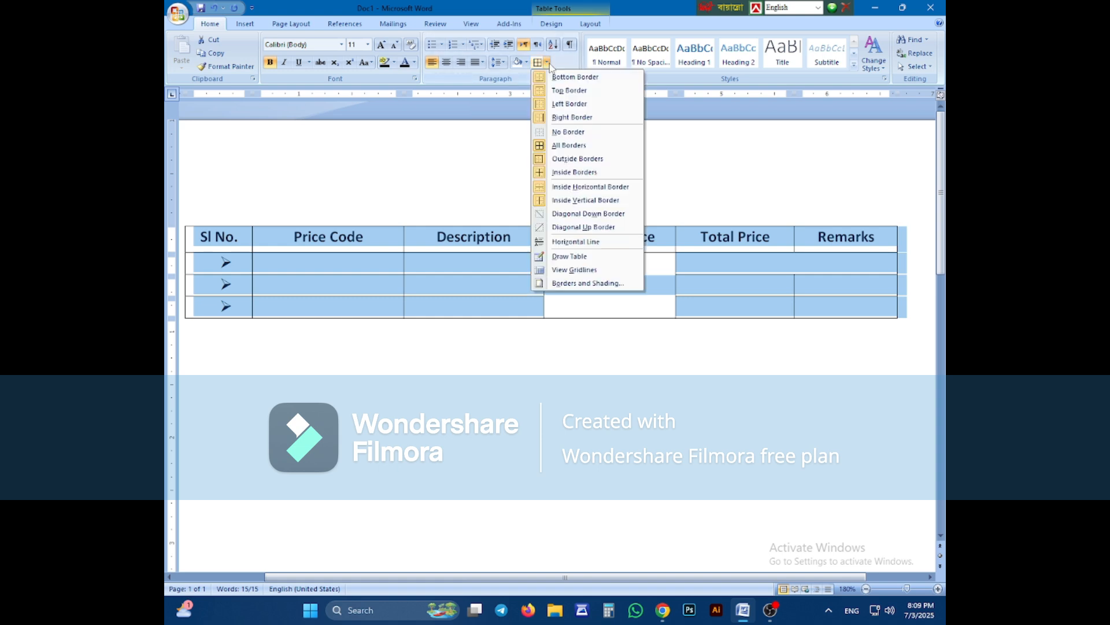
left_click(584, 284)
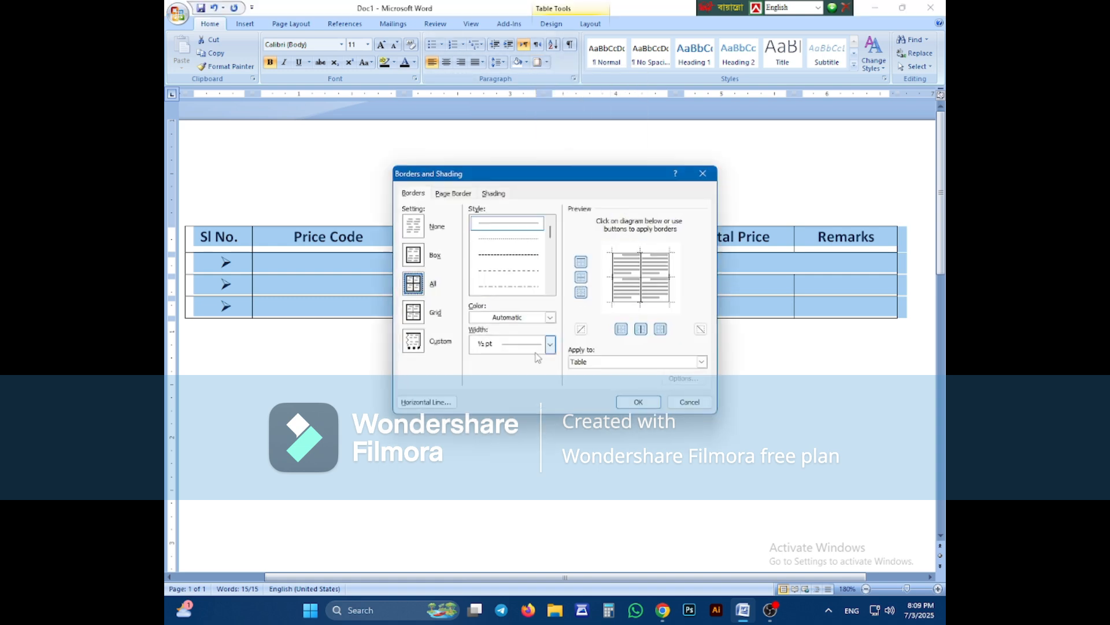
scroll(528, 242, "down", 3)
left_click(512, 233)
left_click(639, 402)
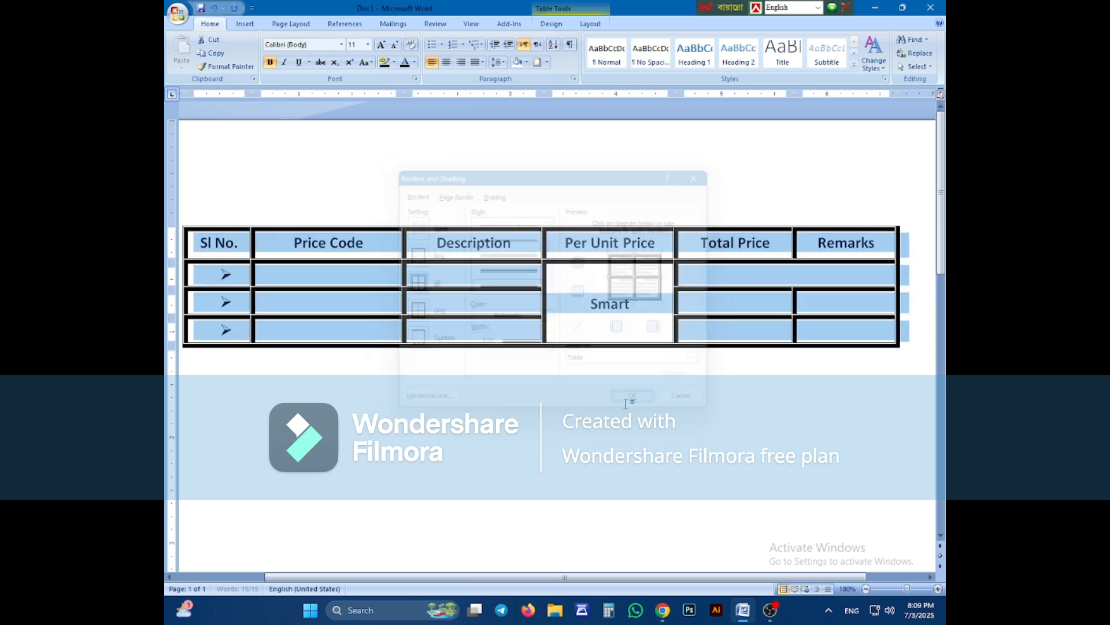
left_click(526, 450)
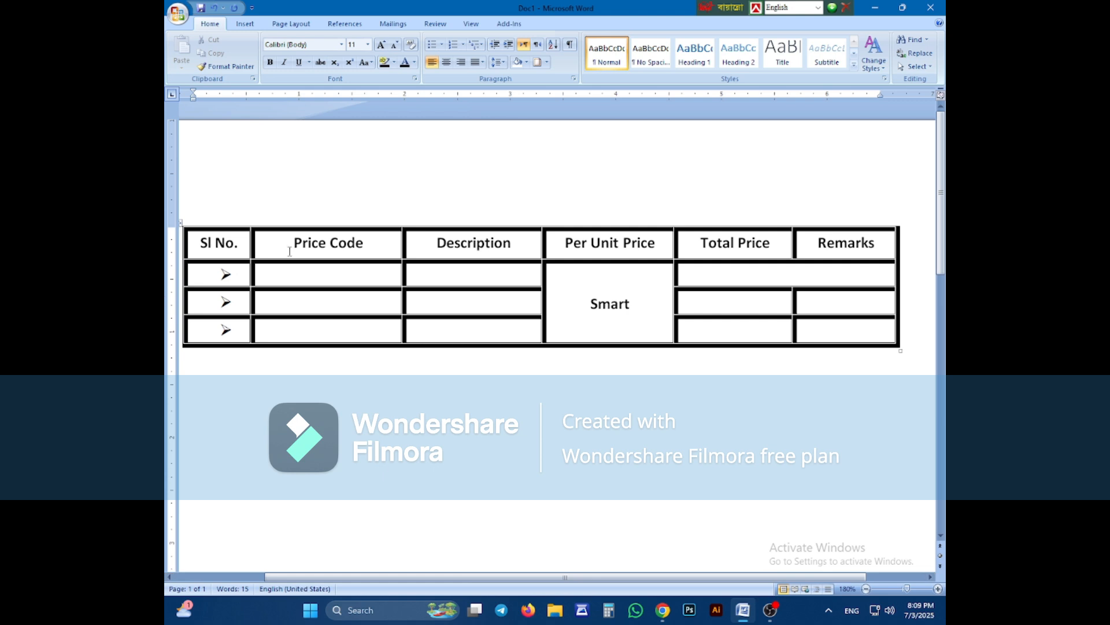
Step: Choose the double-line border style for the entire price table in Borders and Shading
left_click(182, 224)
left_click(547, 62)
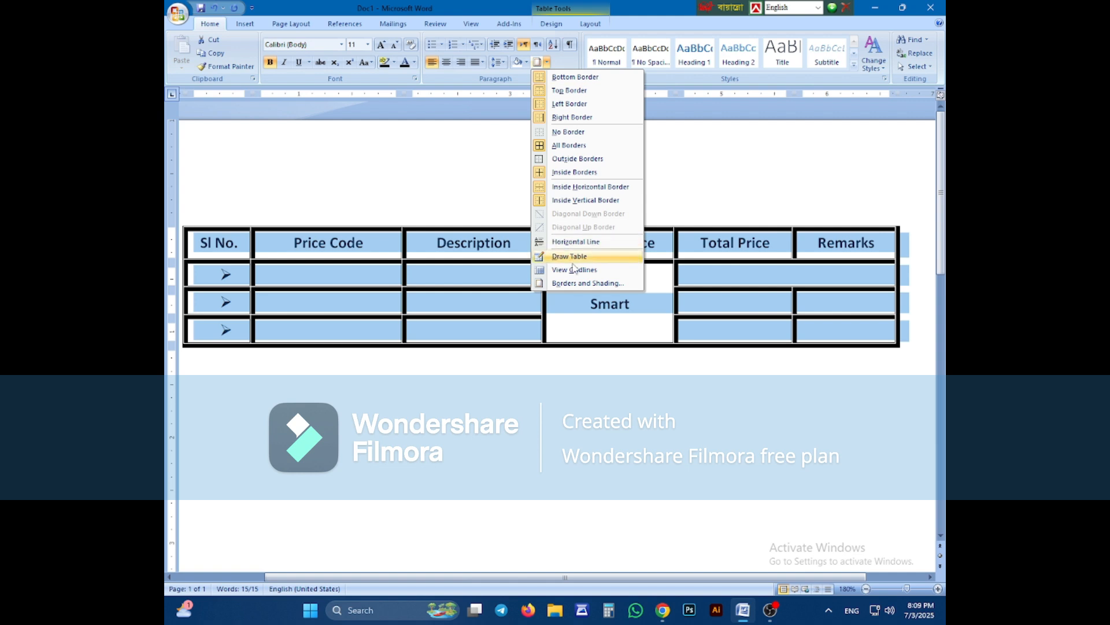
left_click(573, 285)
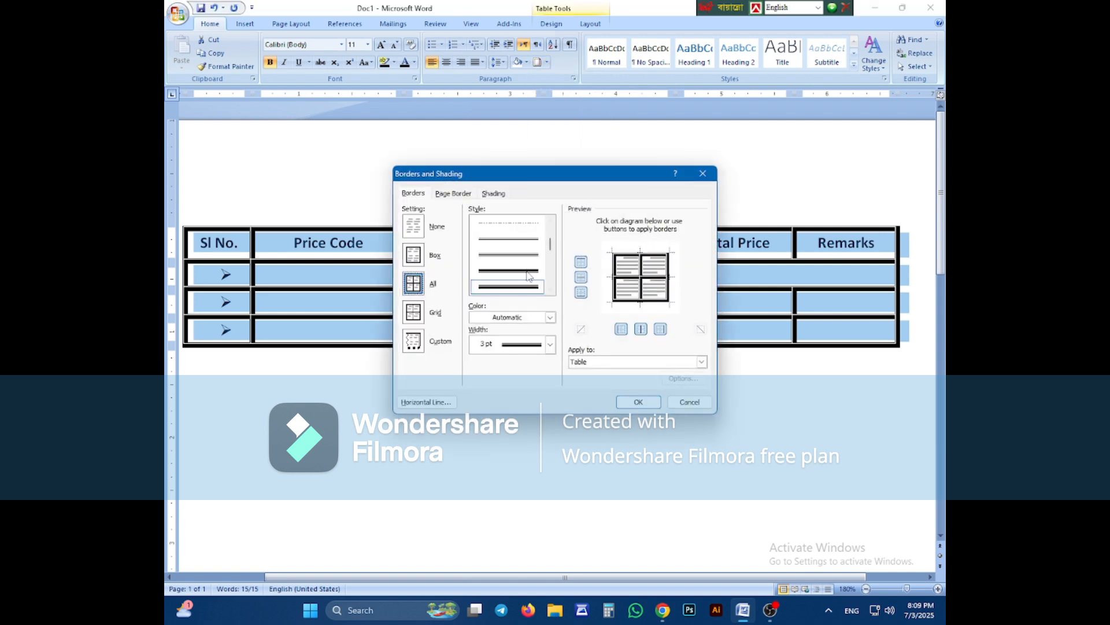
scroll(549, 258, "up", 2)
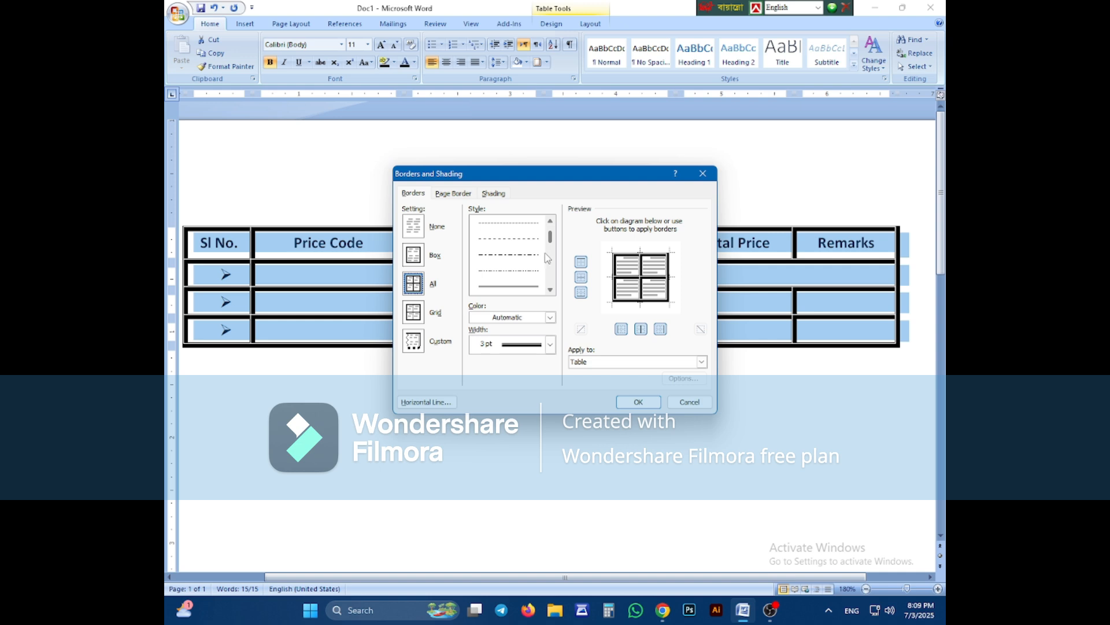
scroll(512, 295, "down", 2)
left_click(511, 255)
left_click(513, 270)
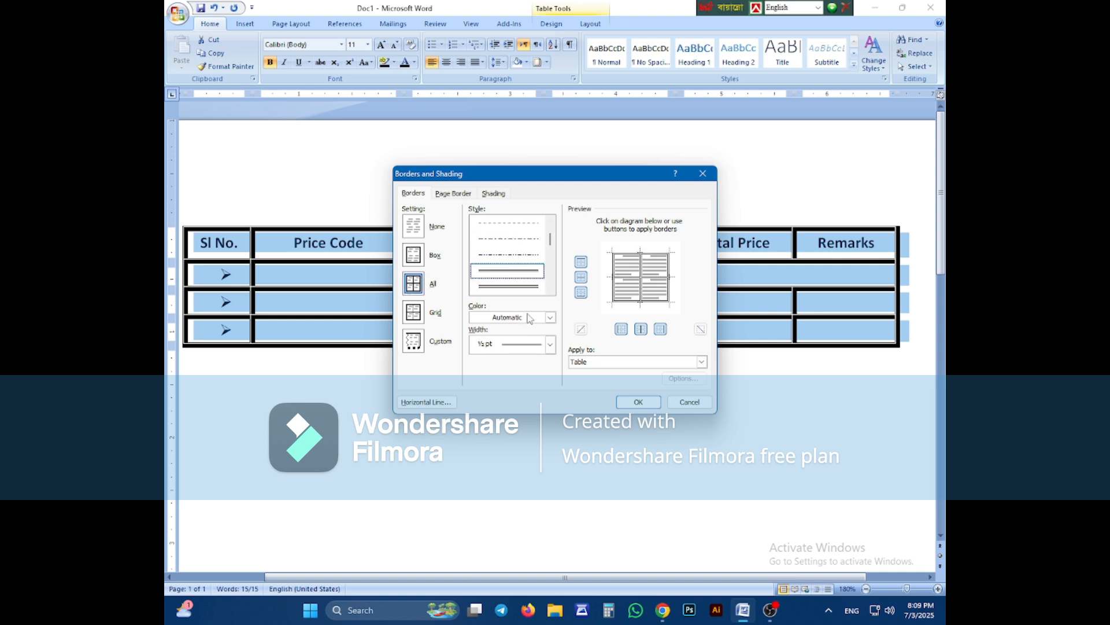
Step: Set the table's border color to red and the line width to ½ pt, and apply the borders
left_click(550, 317)
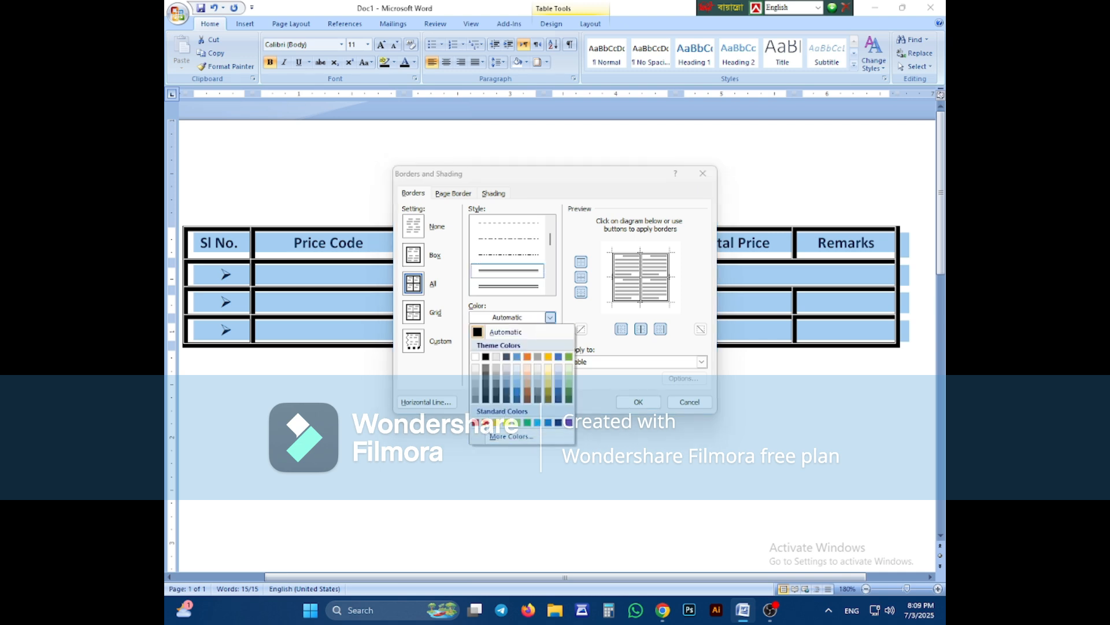
left_click(485, 422)
left_click(550, 344)
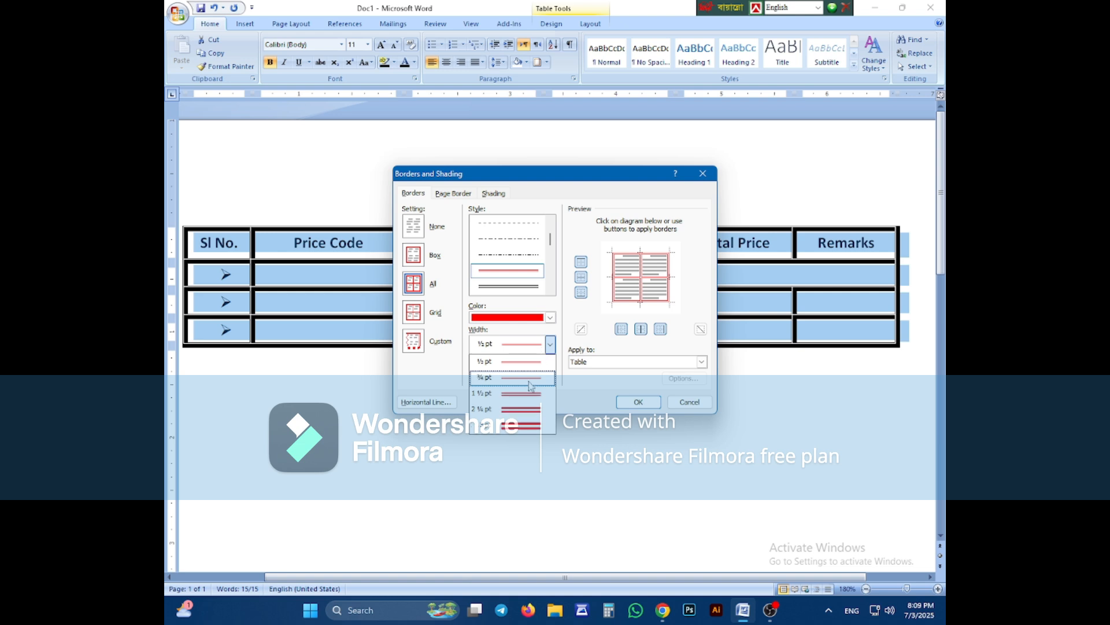
scroll(529, 387, "up", 1)
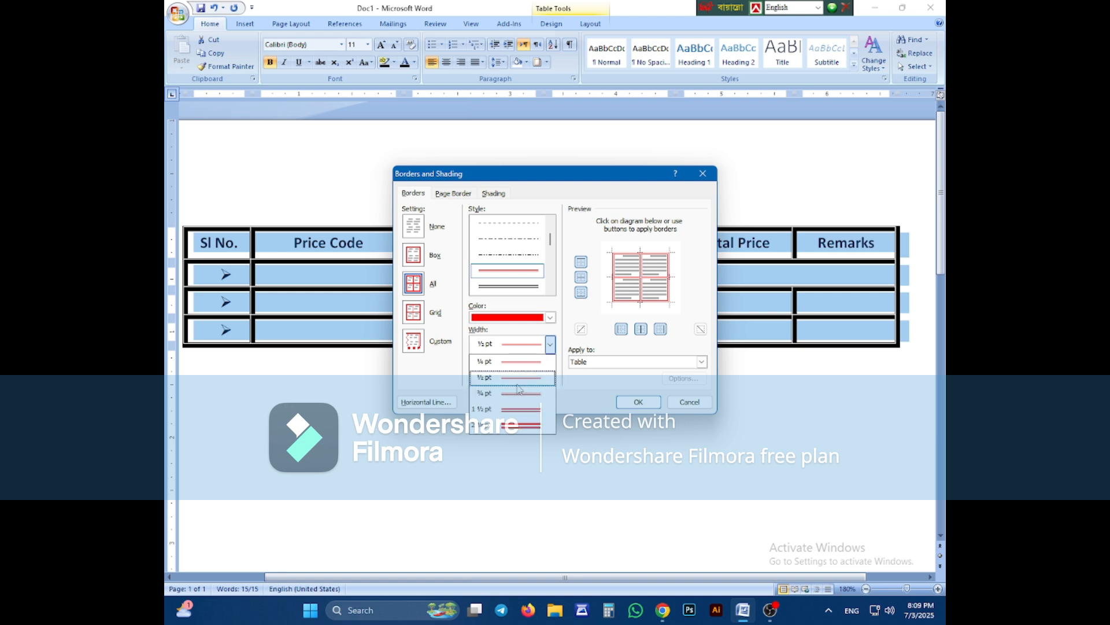
left_click(518, 386)
left_click(636, 402)
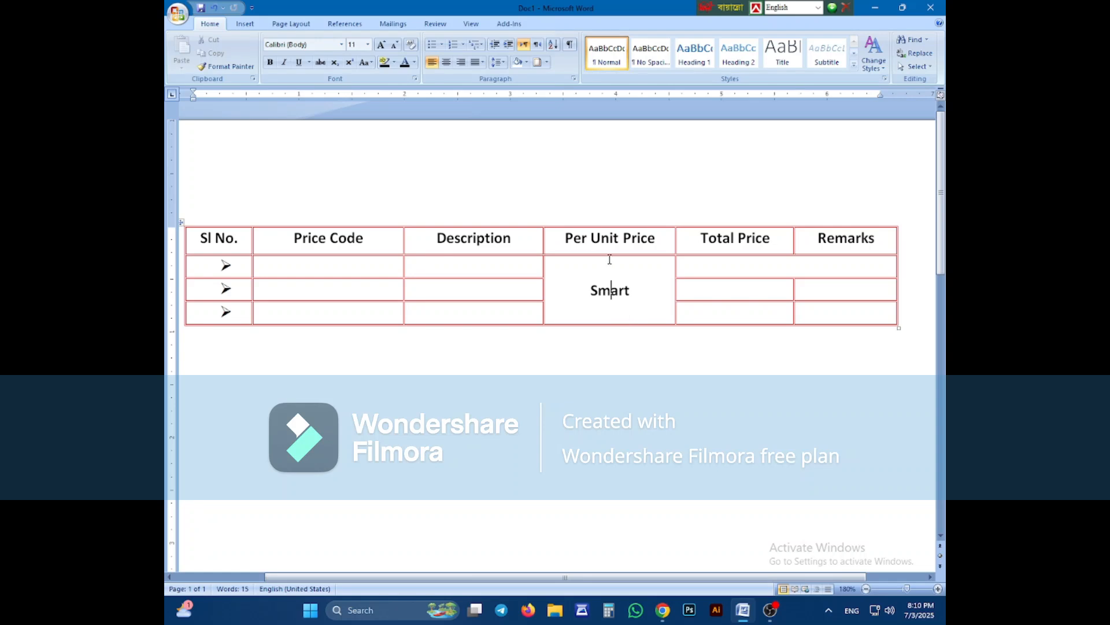
Step: Draw a vertical line through the middle of the merged Smart cell to split it into two columns
left_click(611, 290)
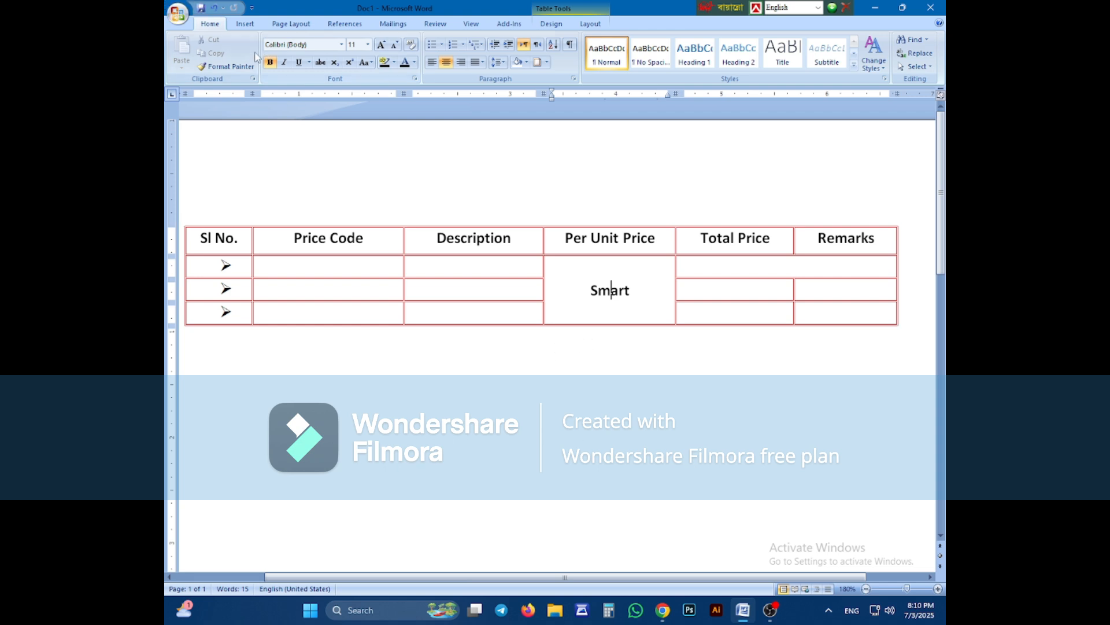
left_click(245, 23)
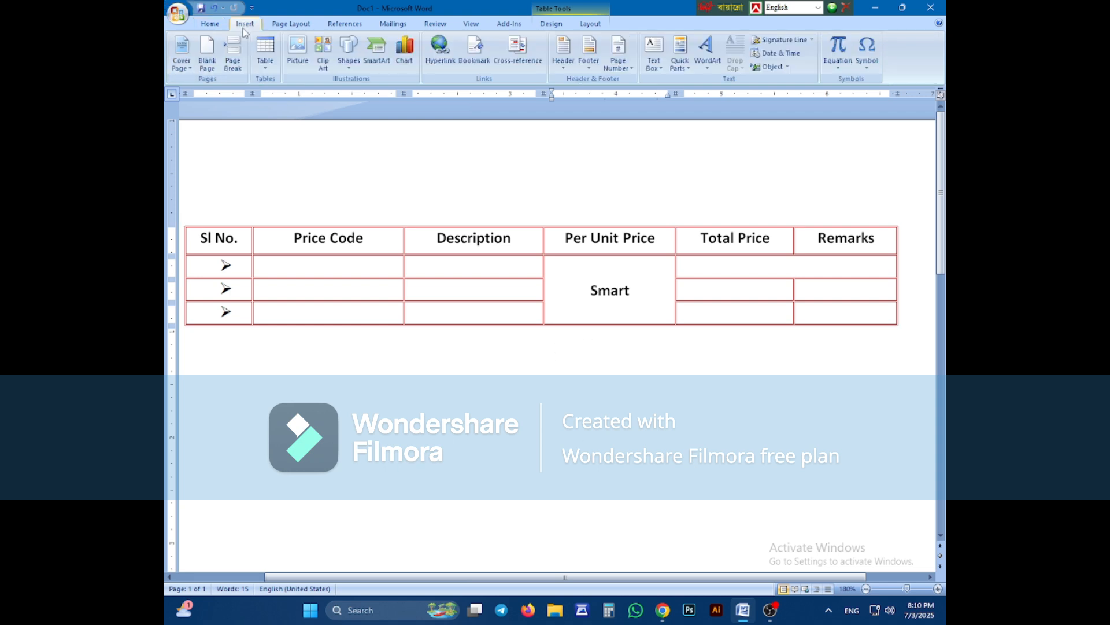
left_click(266, 70)
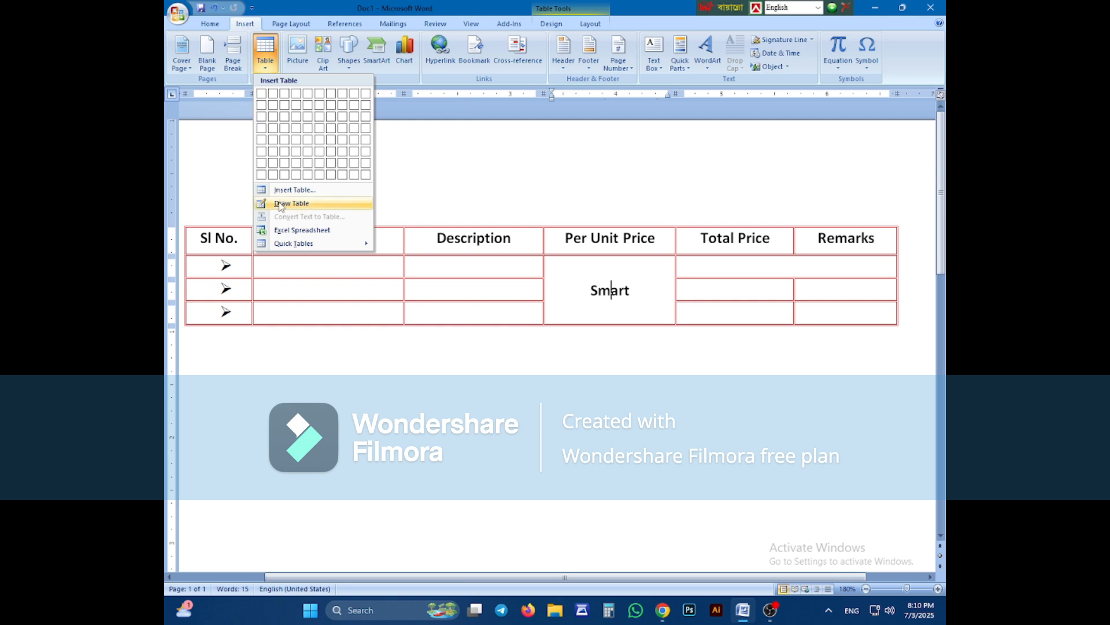
left_click(280, 204)
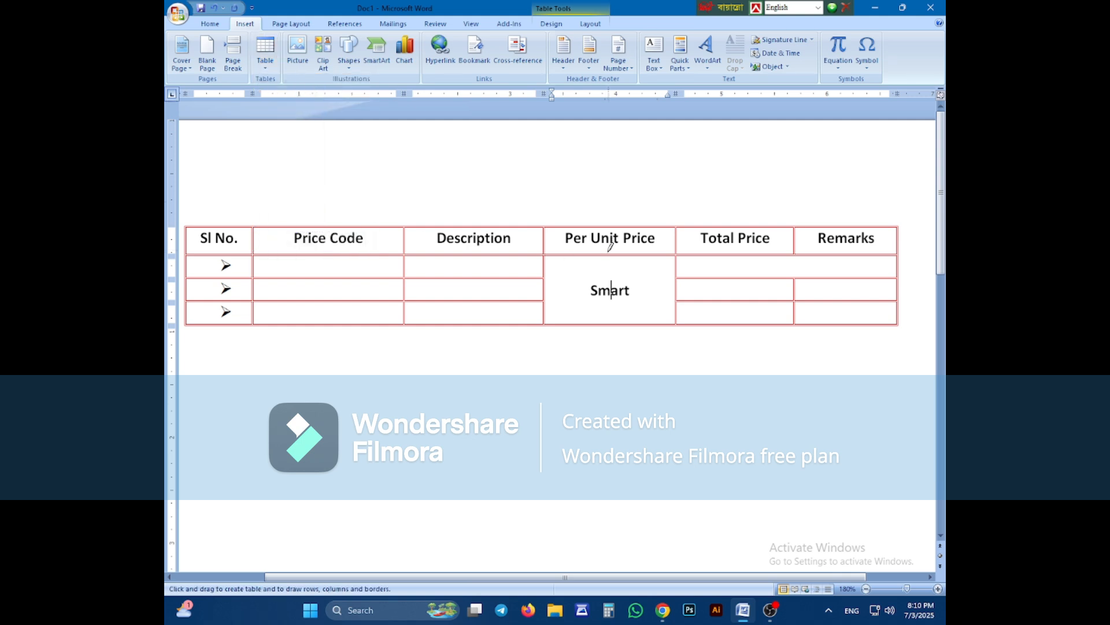
left_click_drag(609, 256, 612, 309)
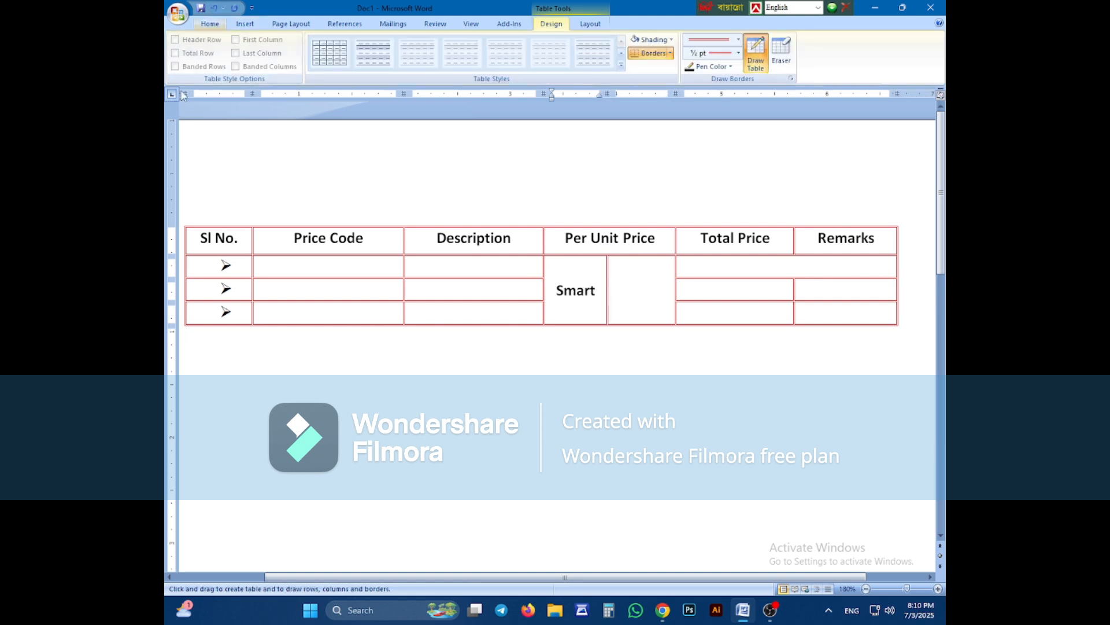
Step: Draw vertical lines splitting the cells beneath the Price Code and Description headings into two columns each
left_click(246, 25)
left_click(265, 55)
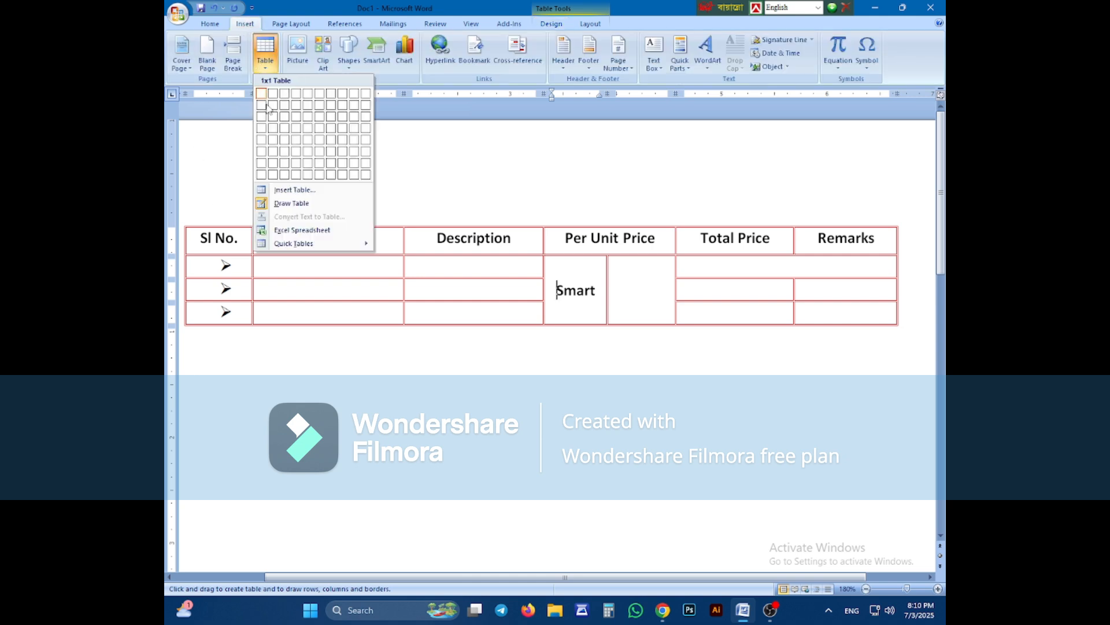
left_click(291, 206)
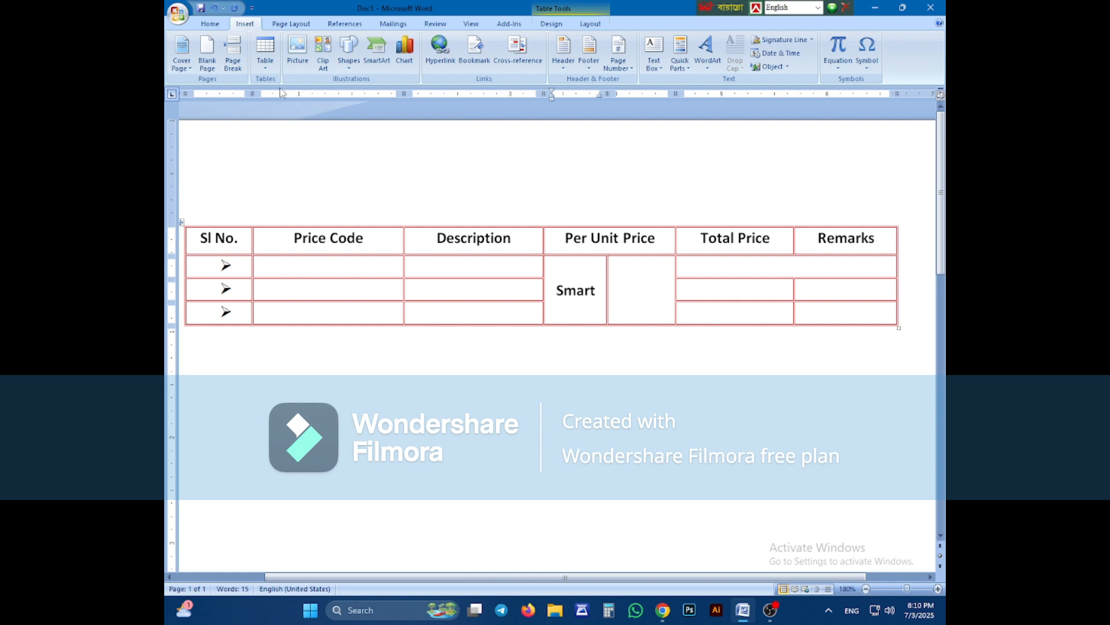
left_click(264, 55)
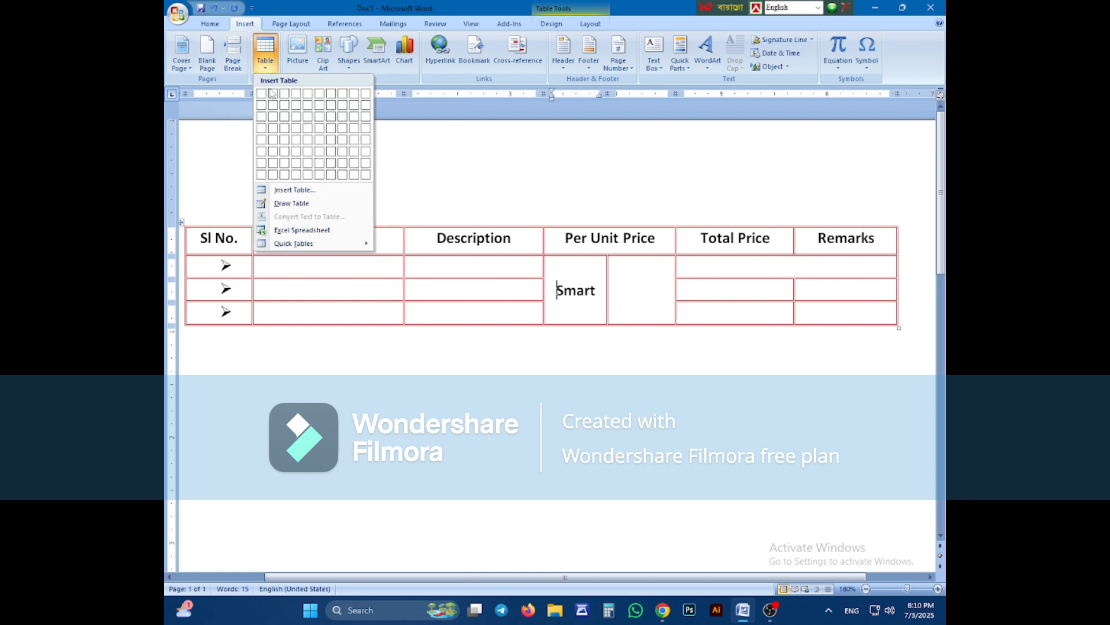
left_click(291, 207)
left_click_drag(326, 256, 325, 322)
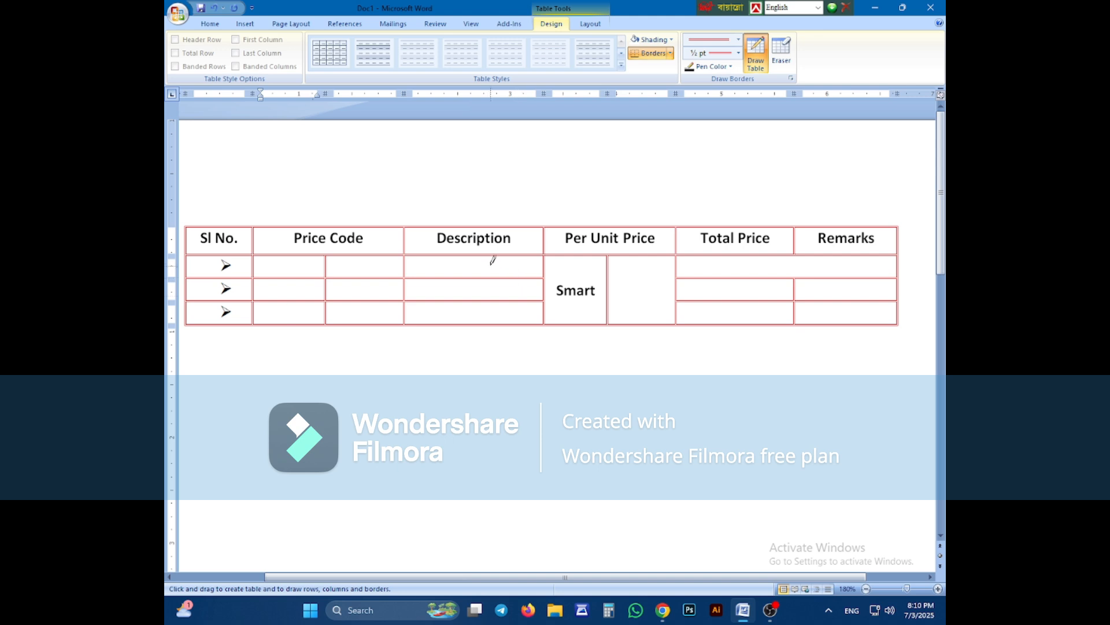
left_click_drag(486, 248, 486, 322)
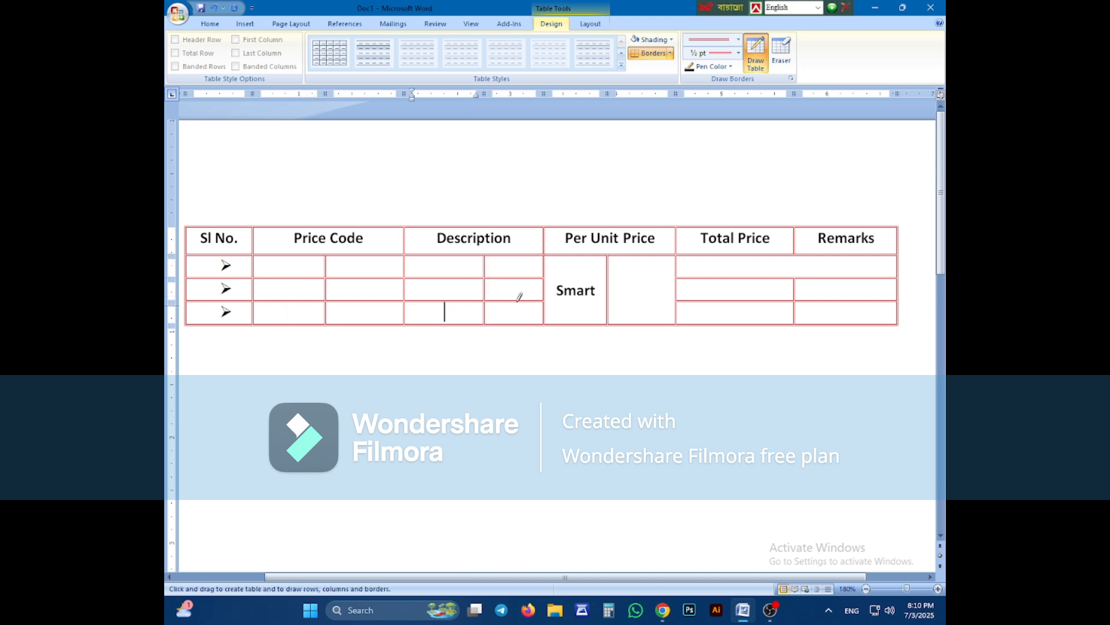
Step: Draw a horizontal line across both cells under Per Unit Price and a vertical line splitting the merged cell under Total Price and Remarks
mouse_move(546, 284)
left_mouse_down()
mouse_move(652, 288)
mouse_move(641, 283)
left_mouse_up()
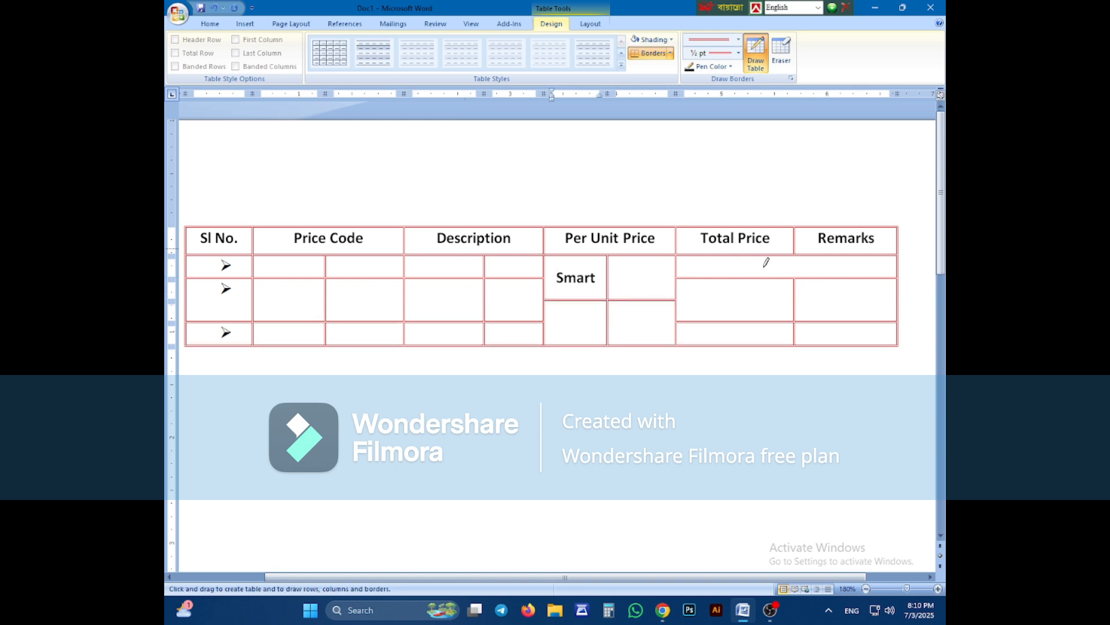
left_click_drag(796, 256, 797, 261)
Step: Draw two separate one-cell tables below the price table, about 2.7 and 2.5 inches wide, and add three rows to the lower one
mouse_move(317, 415)
left_mouse_down()
mouse_move(596, 391)
mouse_move(603, 380)
left_mouse_up()
mouse_move(258, 450)
left_mouse_down()
mouse_move(364, 489)
mouse_move(522, 501)
left_mouse_up()
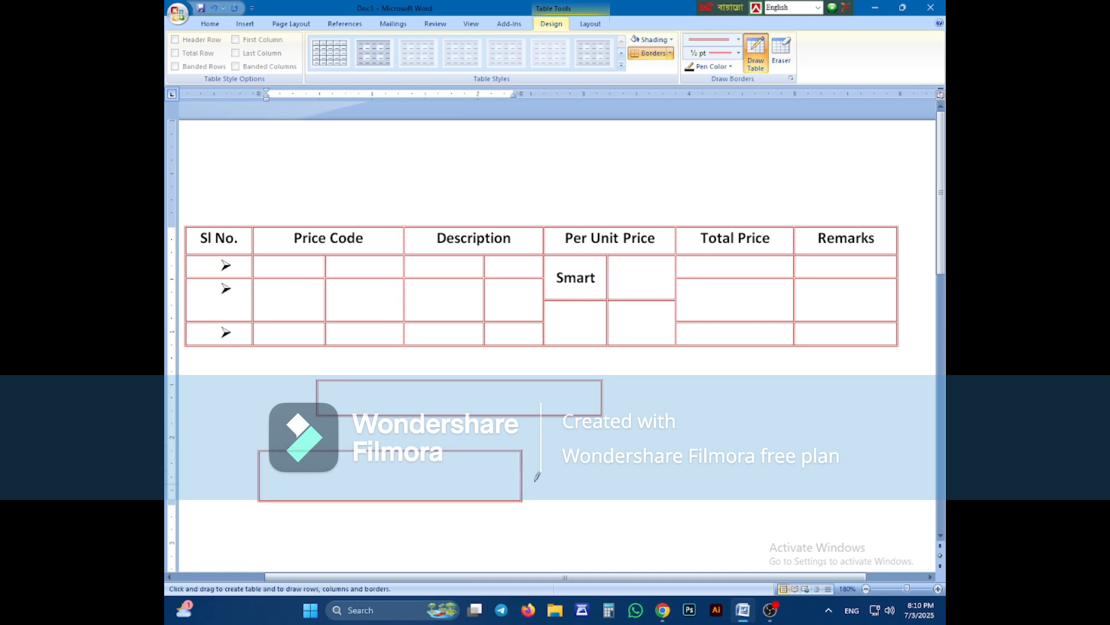
key("Tab")
key("Tab")
key("Tab")
scroll(479, 360, "up", 5)
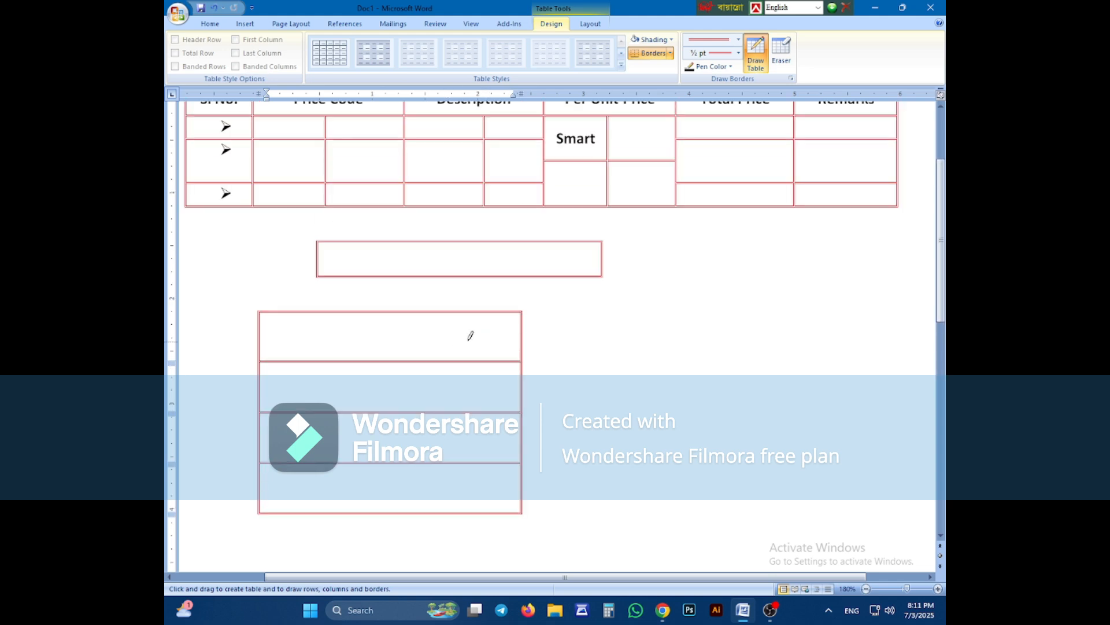
left_click(210, 26)
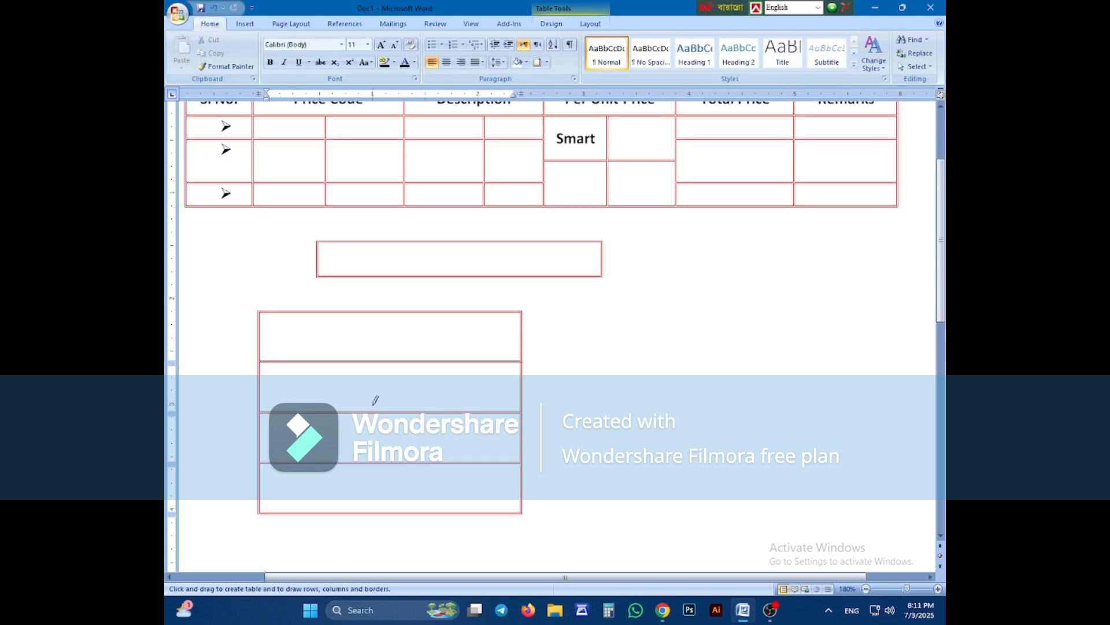
scroll(282, 352, "up", 3)
double_click(273, 216)
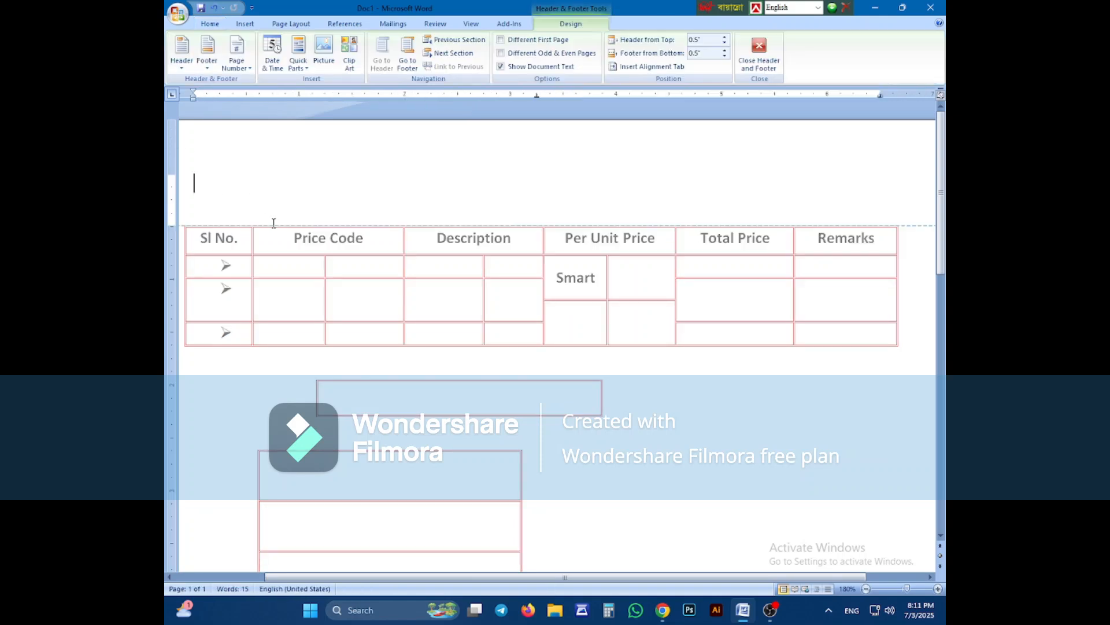
double_click(300, 277)
left_click(310, 231)
scroll(303, 237, "up", 2)
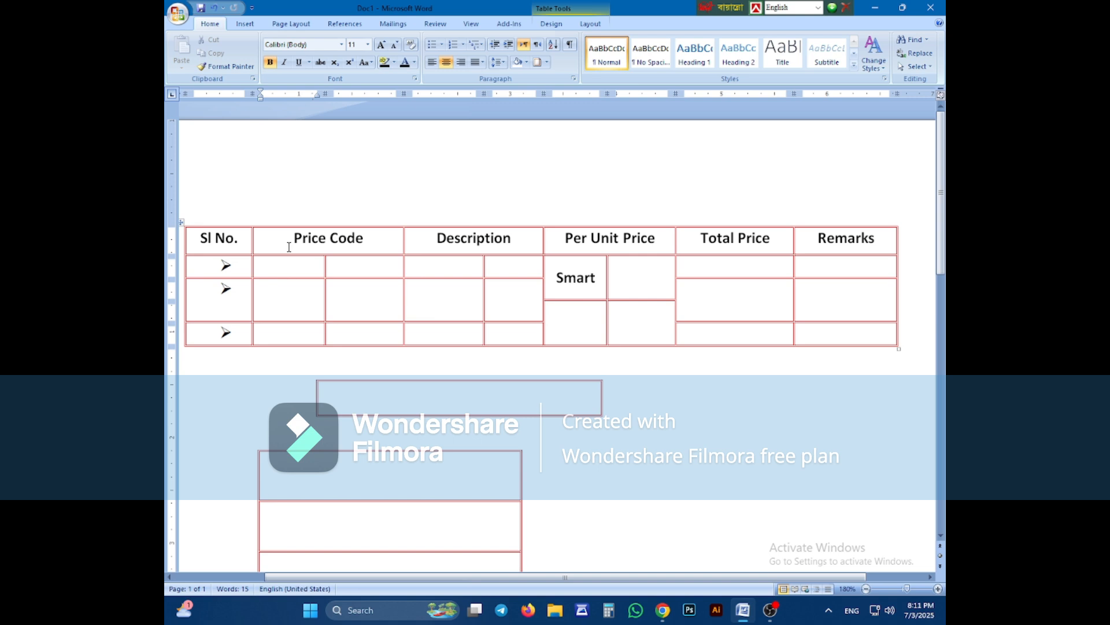
scroll(265, 357, "down", 3)
scroll(317, 392, "up", 5)
scroll(317, 391, "down", 4)
scroll(317, 421, "down", 3)
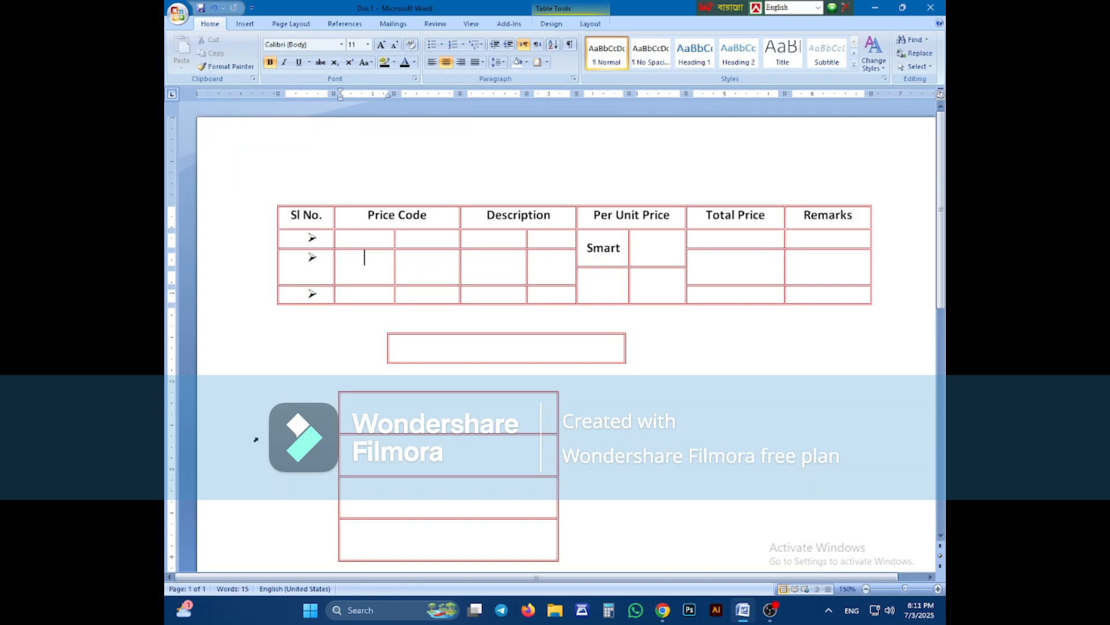
Step: Delete the two extra tables below the price table and clear all remaining content from the document
left_click(620, 388)
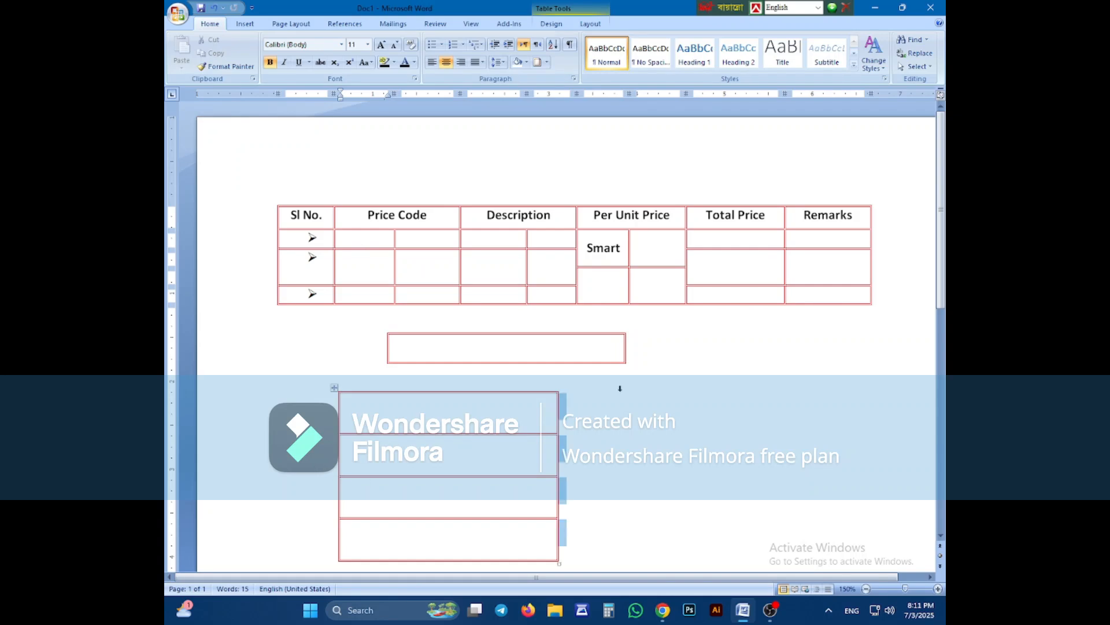
left_click(384, 330)
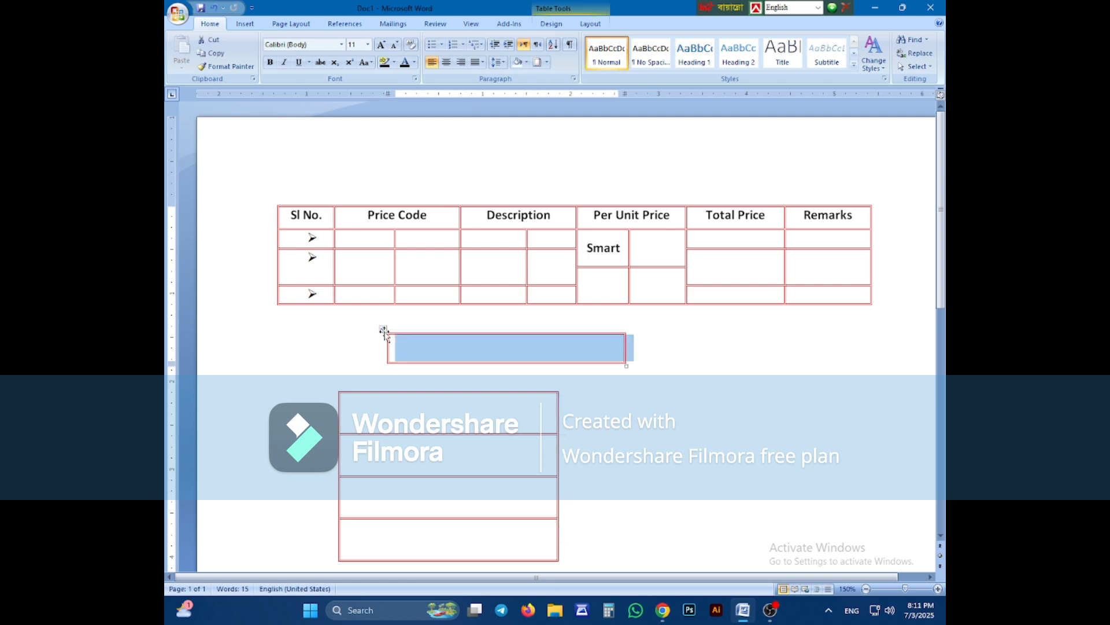
key("BackSpace")
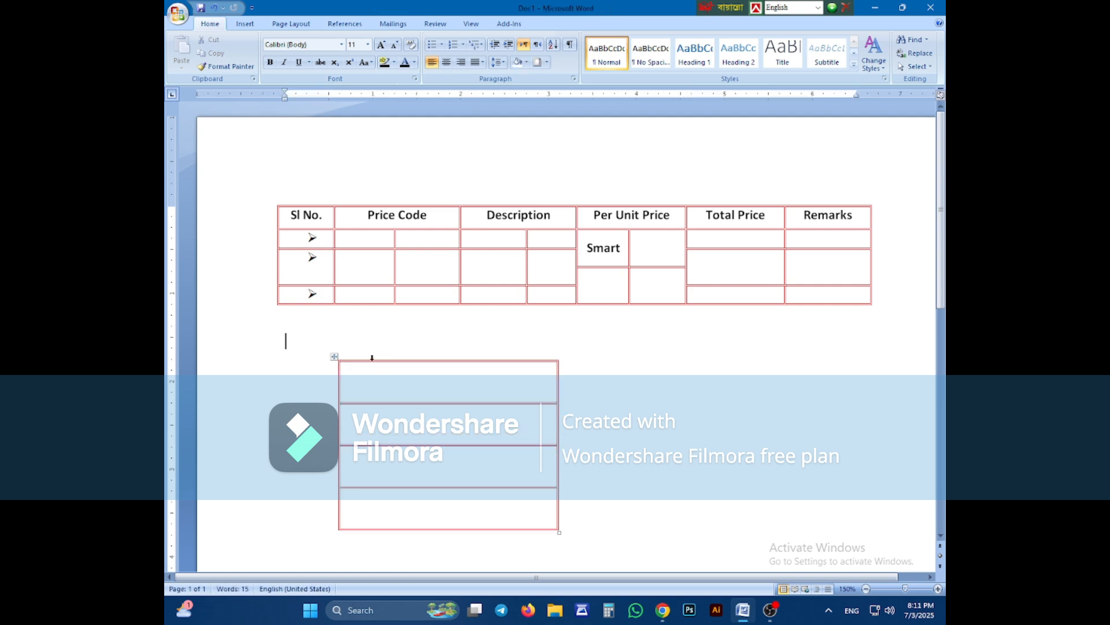
left_click(334, 356)
key("BackSpace")
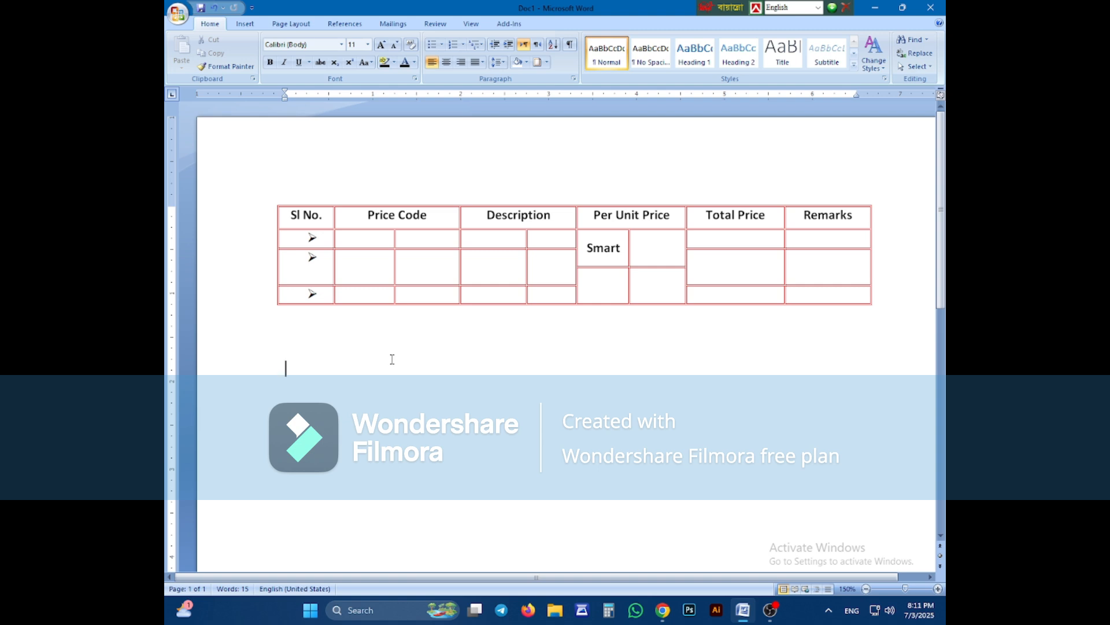
key("ctrl+a")
key("BackSpace")
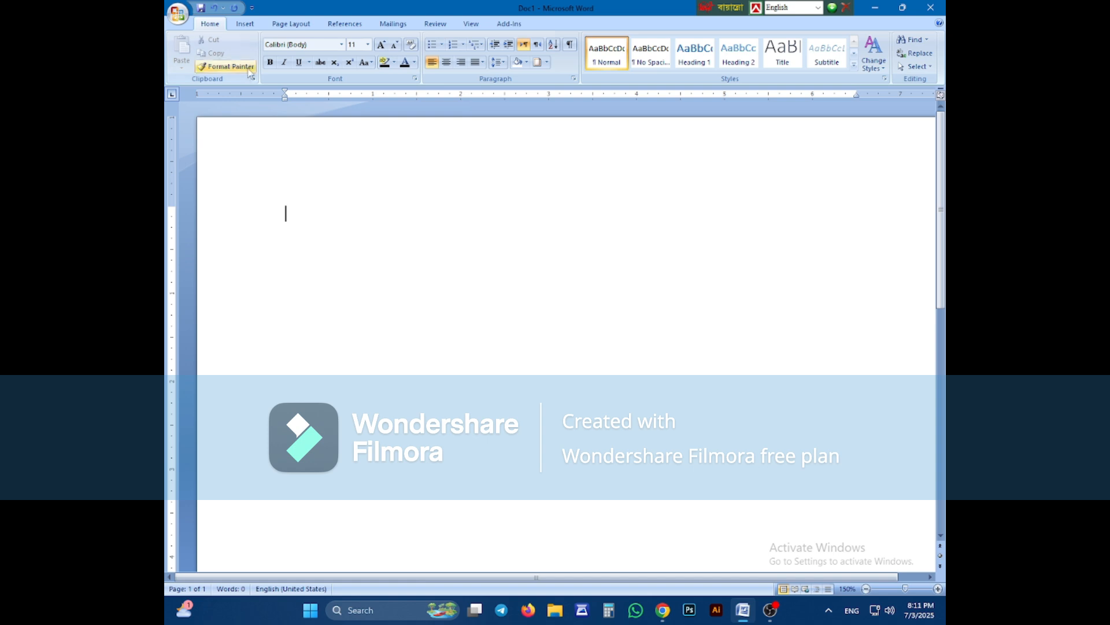
Step: Insert a page number at the bottom of the page in the Accent Bar 2 style
left_click(246, 26)
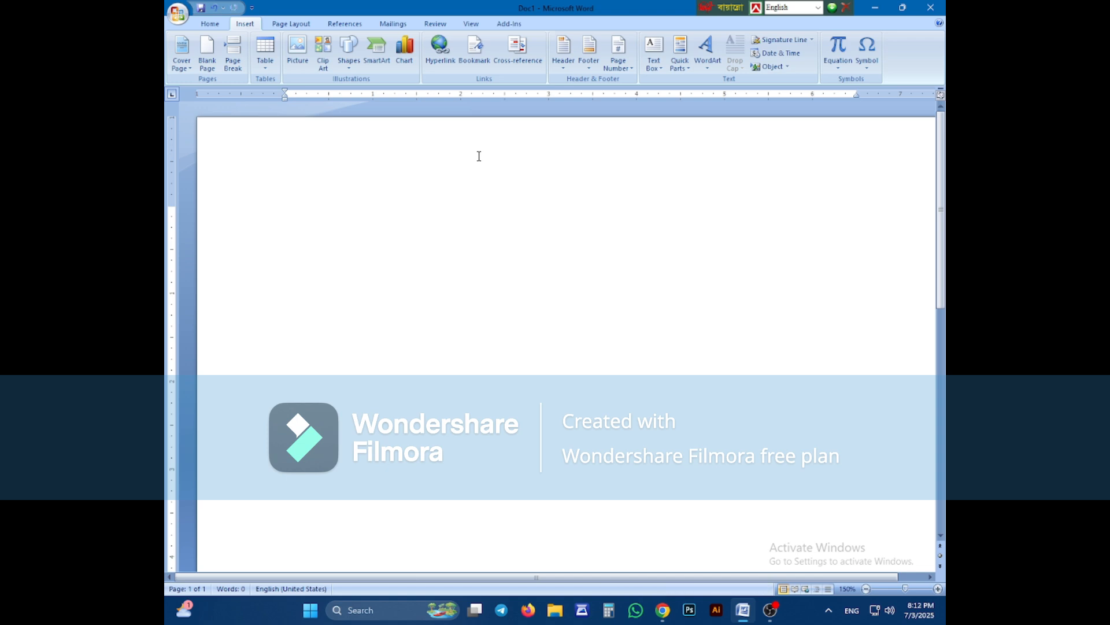
left_click(618, 63)
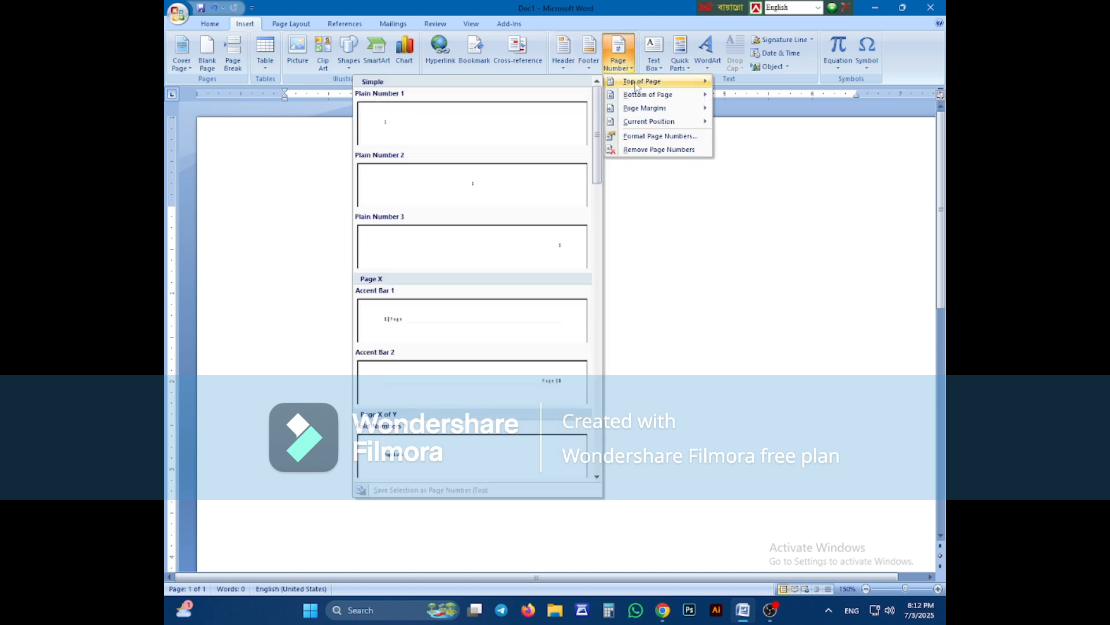
mouse_move(644, 98)
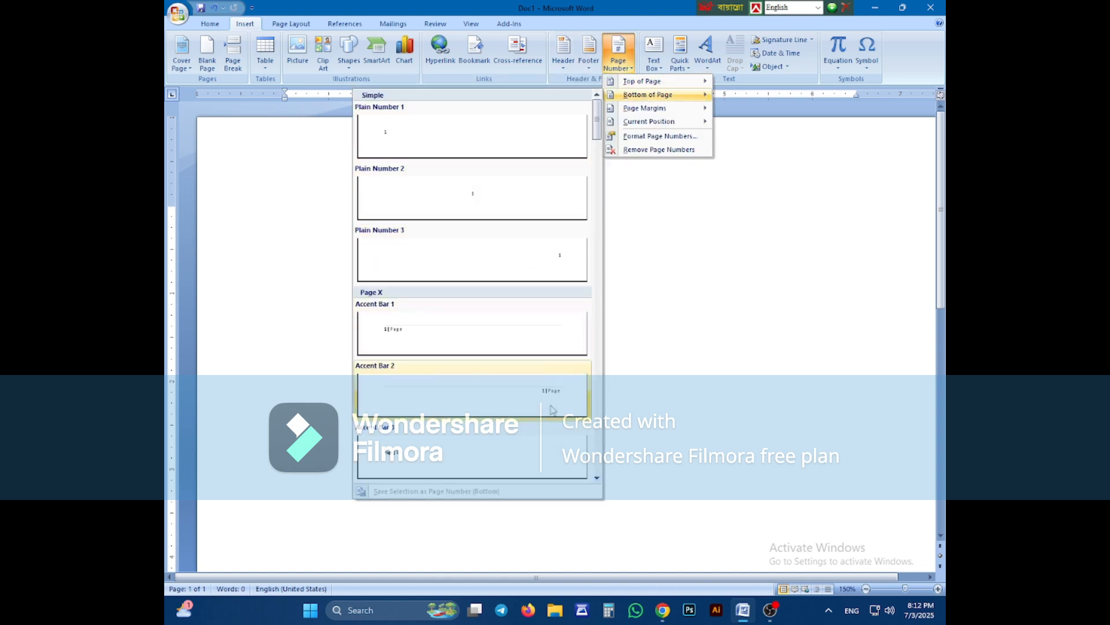
left_click(554, 406)
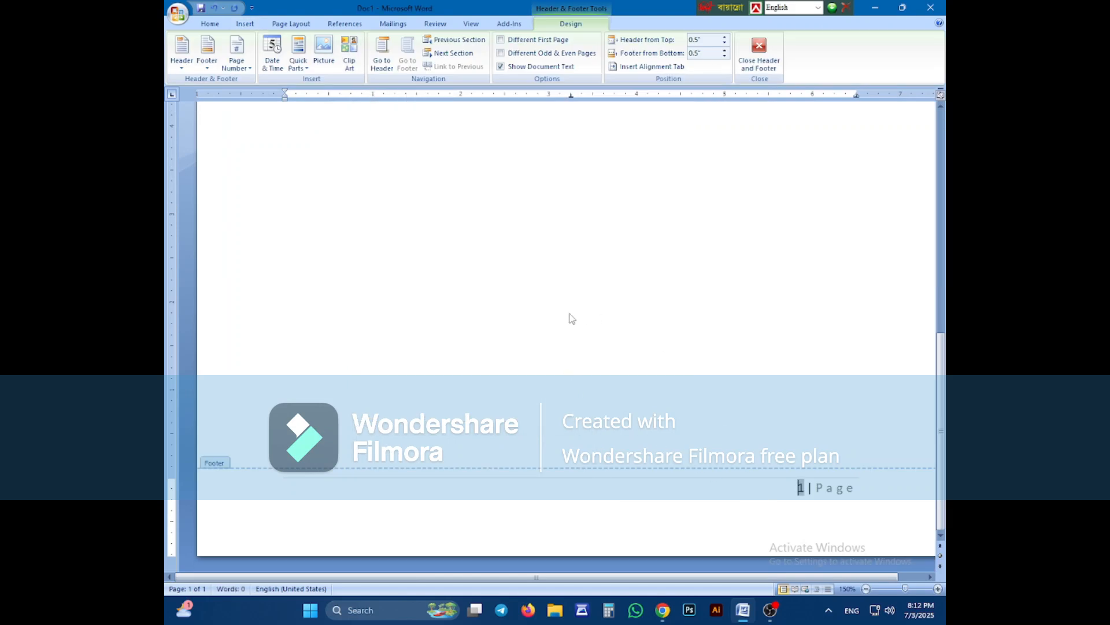
scroll(567, 304, "up", 10)
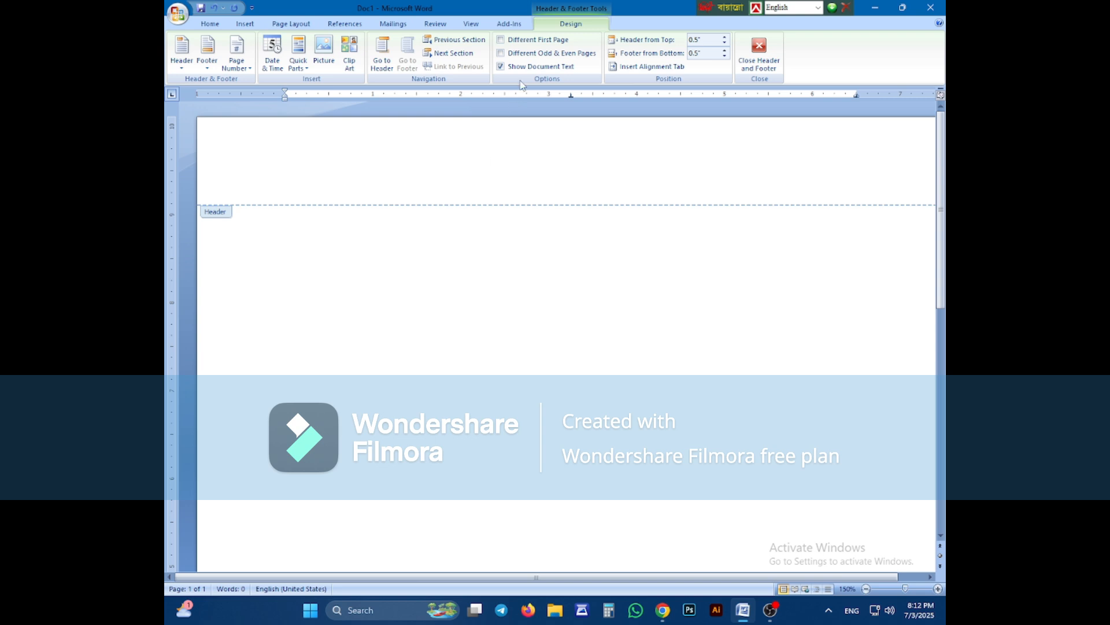
Step: Insert a page number at the top of the page in the Plain Number 2 style
left_click(245, 23)
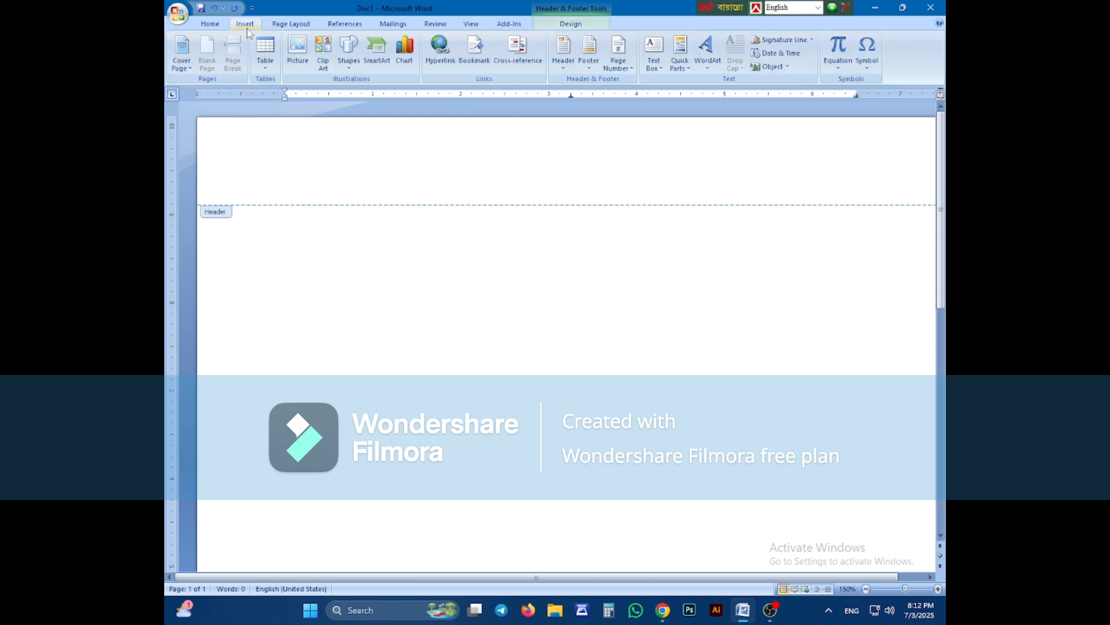
left_click(618, 55)
mouse_move(636, 82)
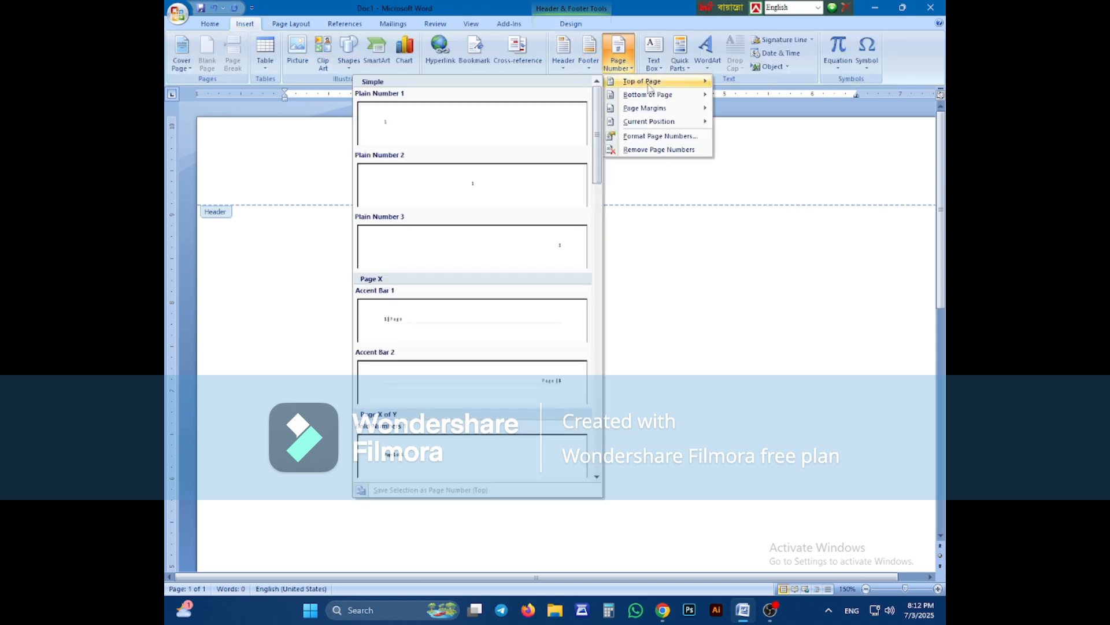
left_click(495, 173)
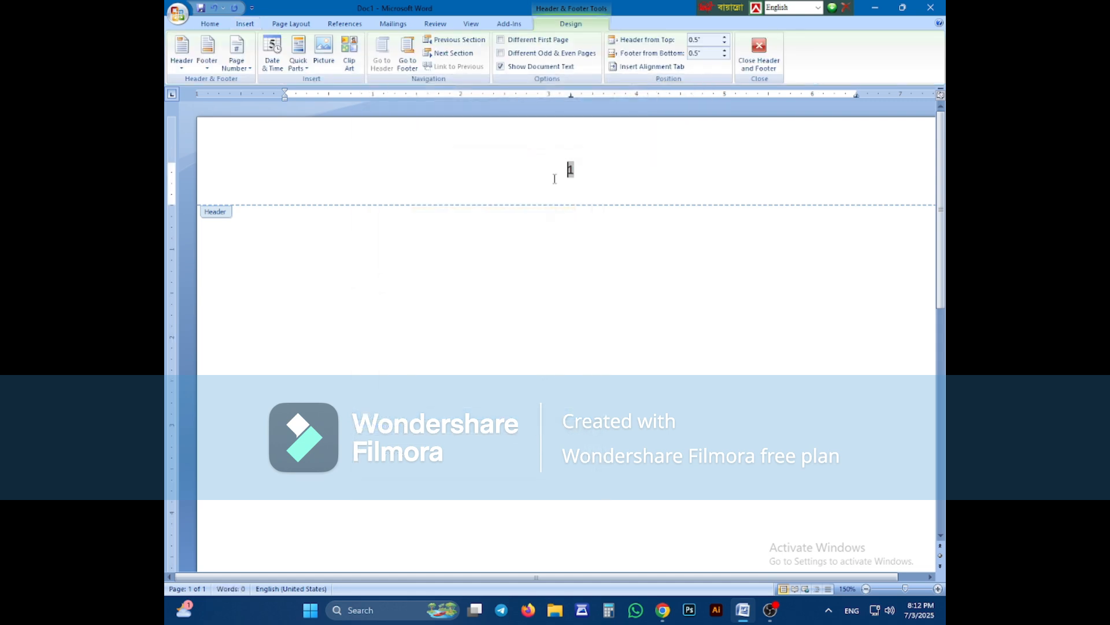
left_click(211, 23)
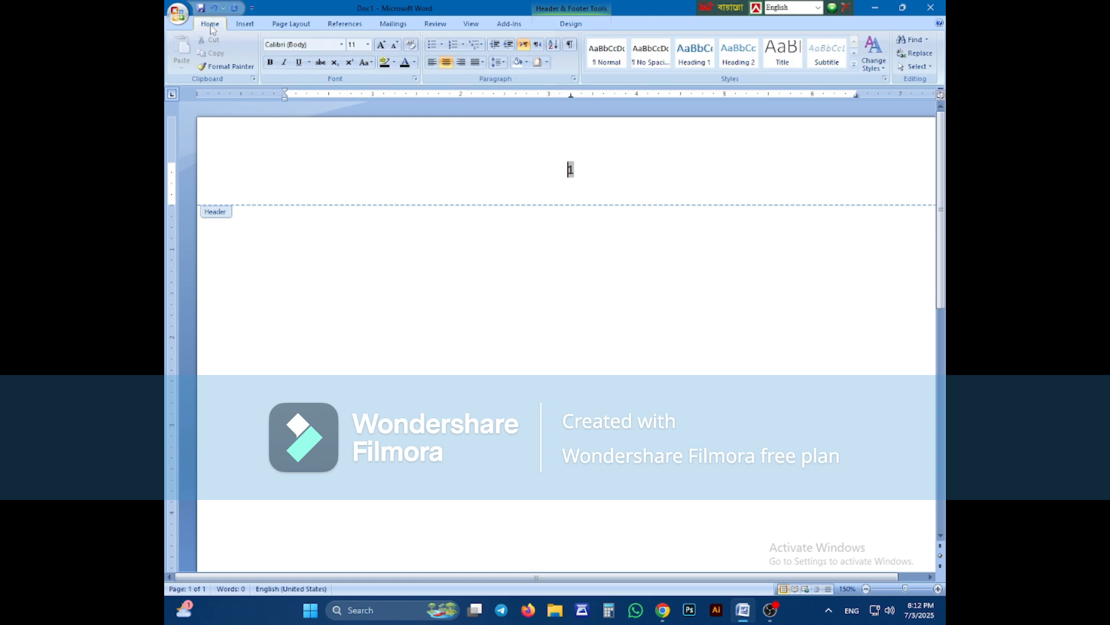
Step: Return from the header to the document body and delete the selected blank content
double_click(373, 348)
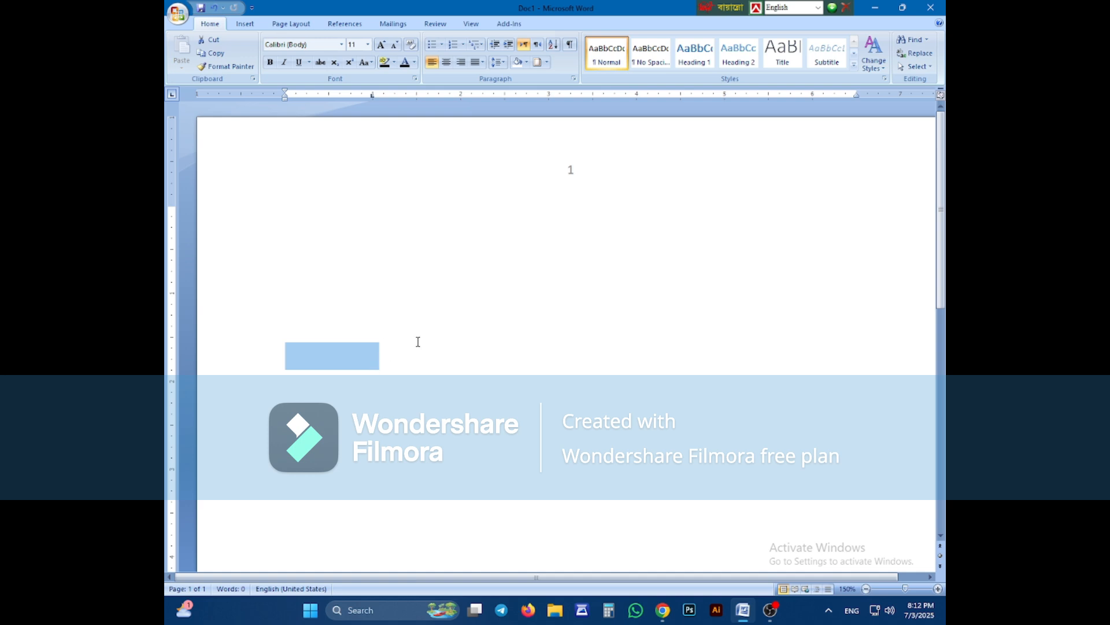
key("Delete")
scroll(447, 322, "down", 9)
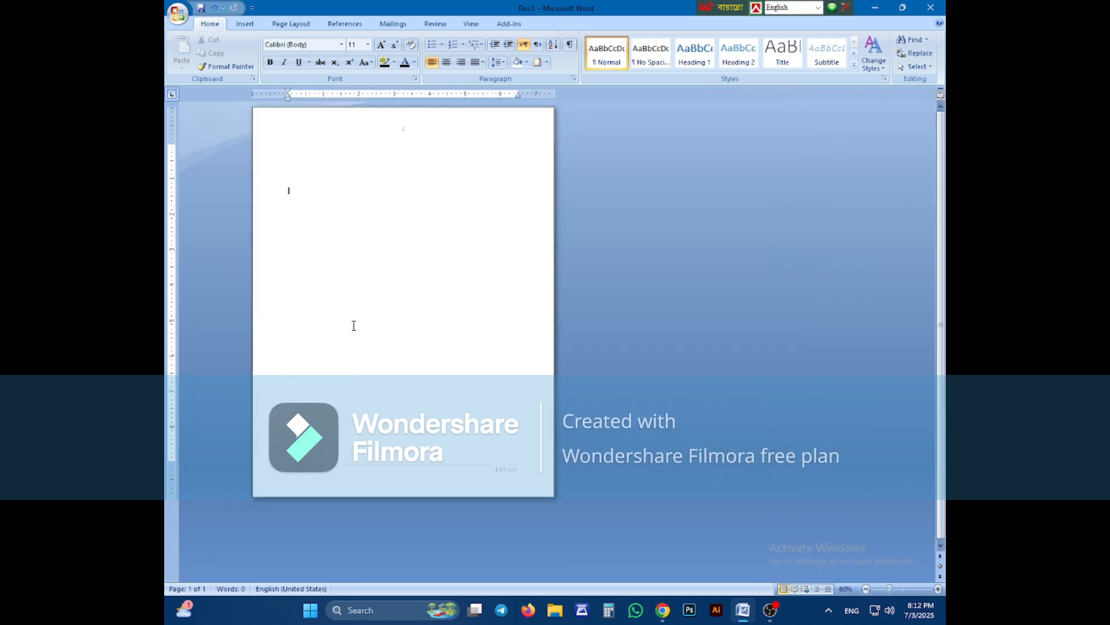
Step: Open the page setup and set the paper size to A4 210 x 297 mm
left_click(290, 23)
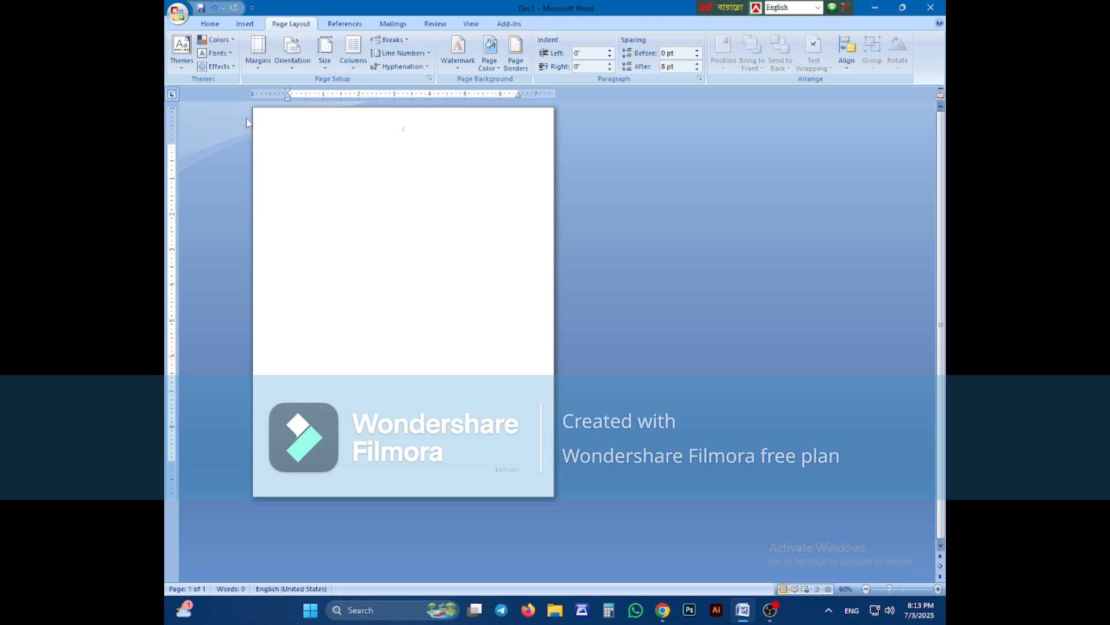
left_click(258, 64)
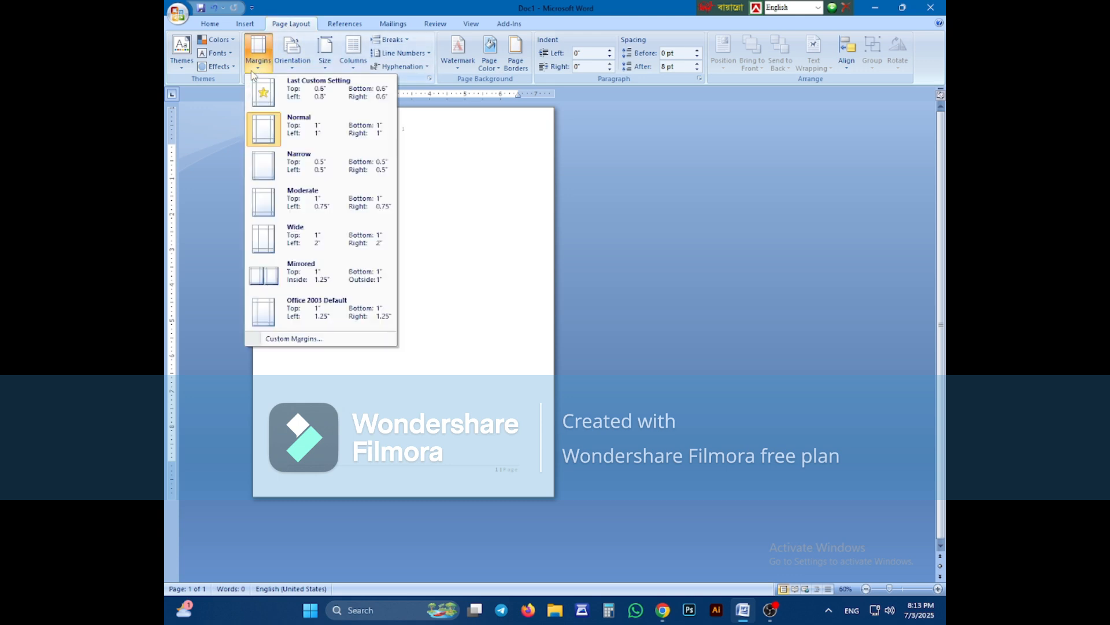
left_click(291, 338)
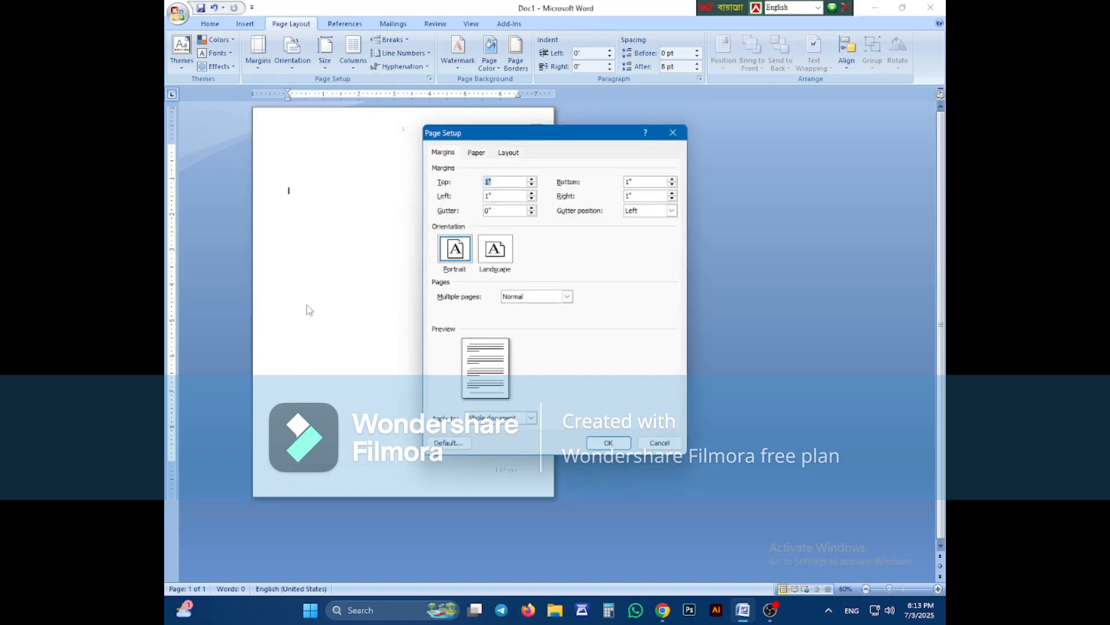
left_click(473, 155)
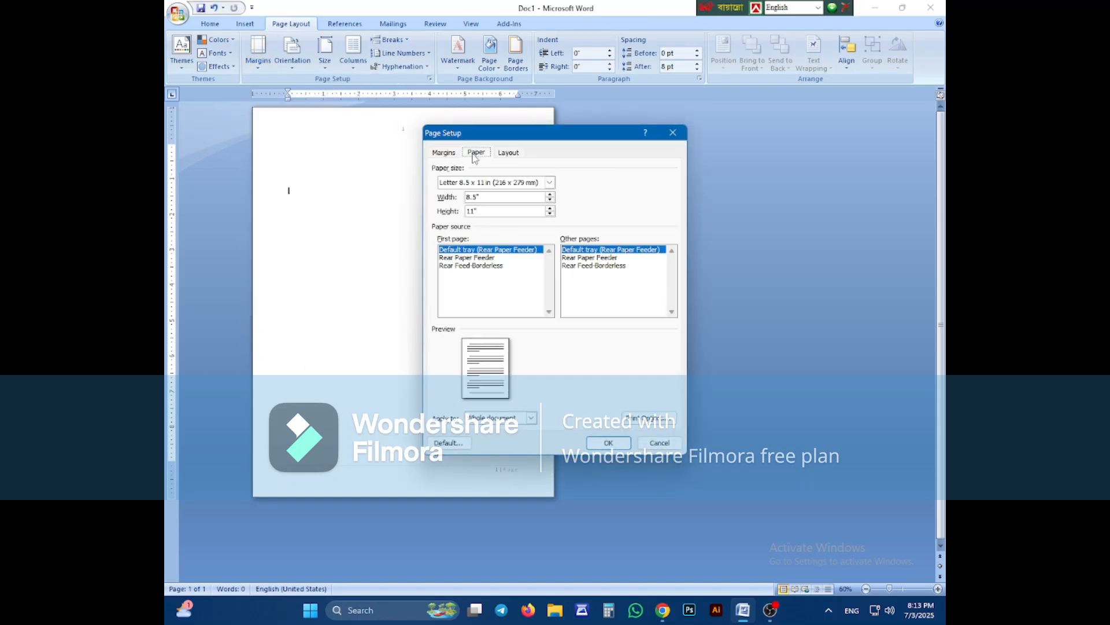
left_click(479, 185)
scroll(476, 199, "down", 5)
scroll(474, 200, "up", 3)
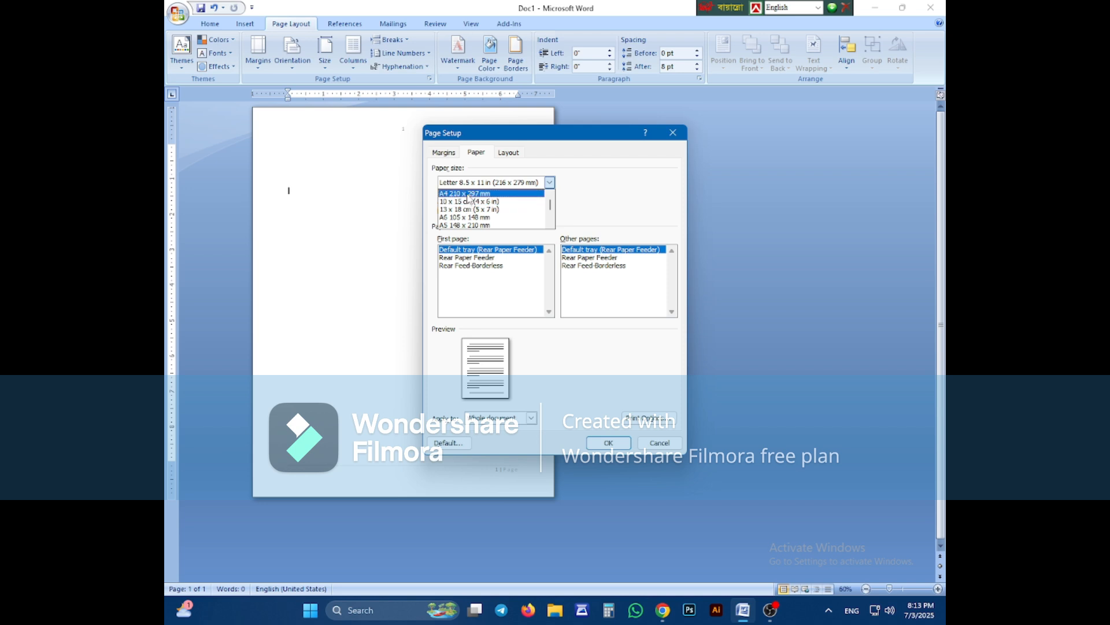
left_click(469, 194)
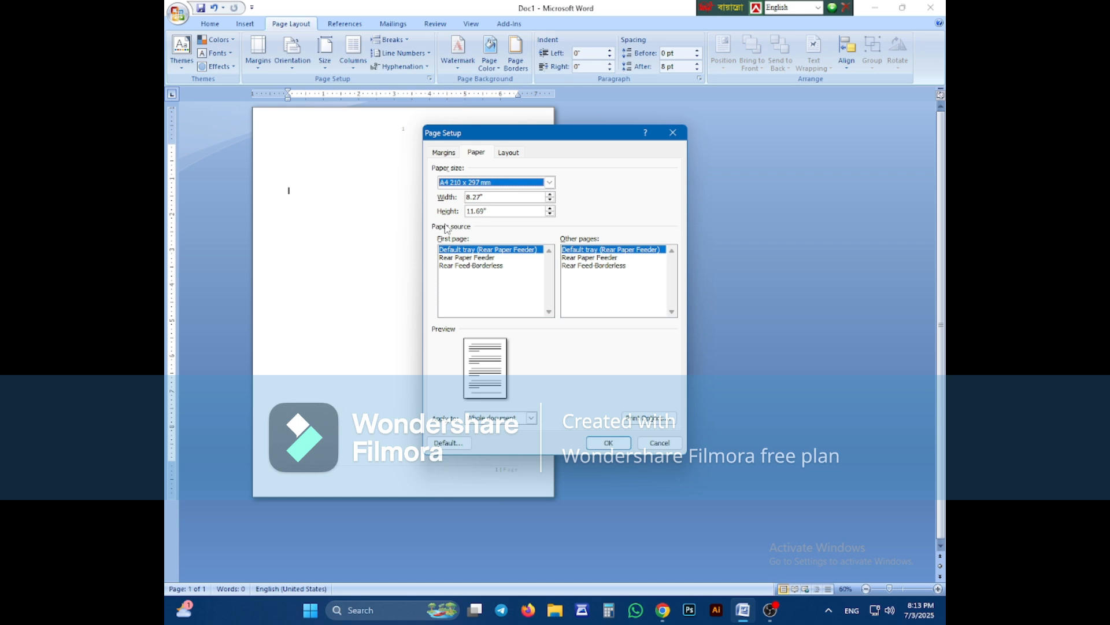
Step: Set the top and left margins to 1.2 inches and the bottom and right margins to 0.8 inches, and apply the page setup
left_click(445, 155)
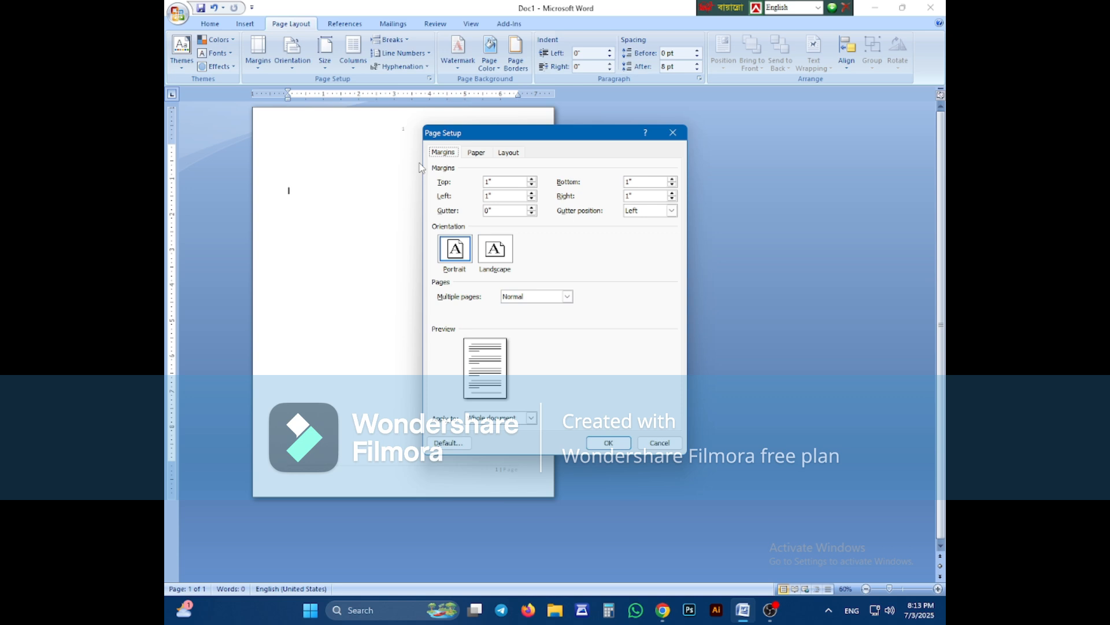
double_click(493, 182)
type("1.2")
key("Tab")
type(".8")
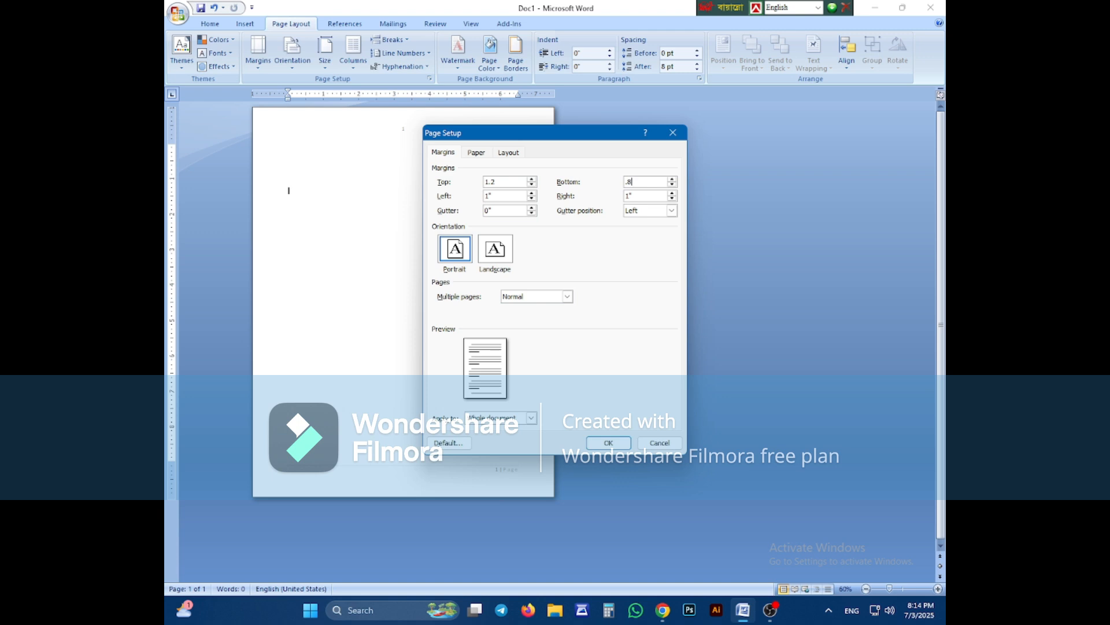
key("Tab")
type("1.2")
key("Tab")
type(".87")
key("BackSpace")
key("Return")
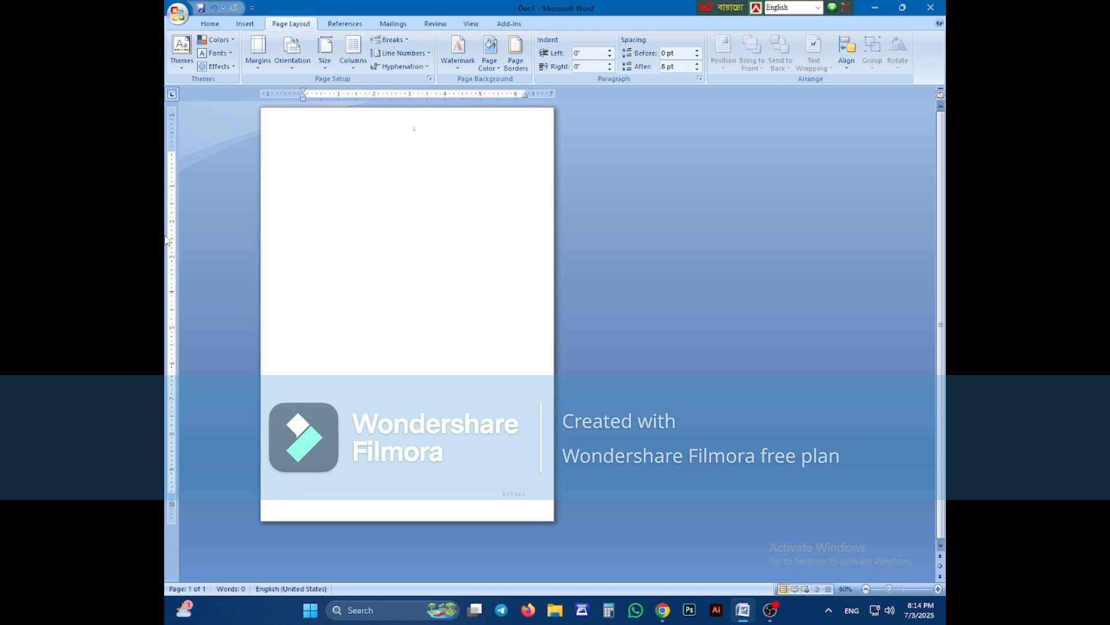
Step: Switch the page to landscape orientation and back to portrait
left_click(289, 65)
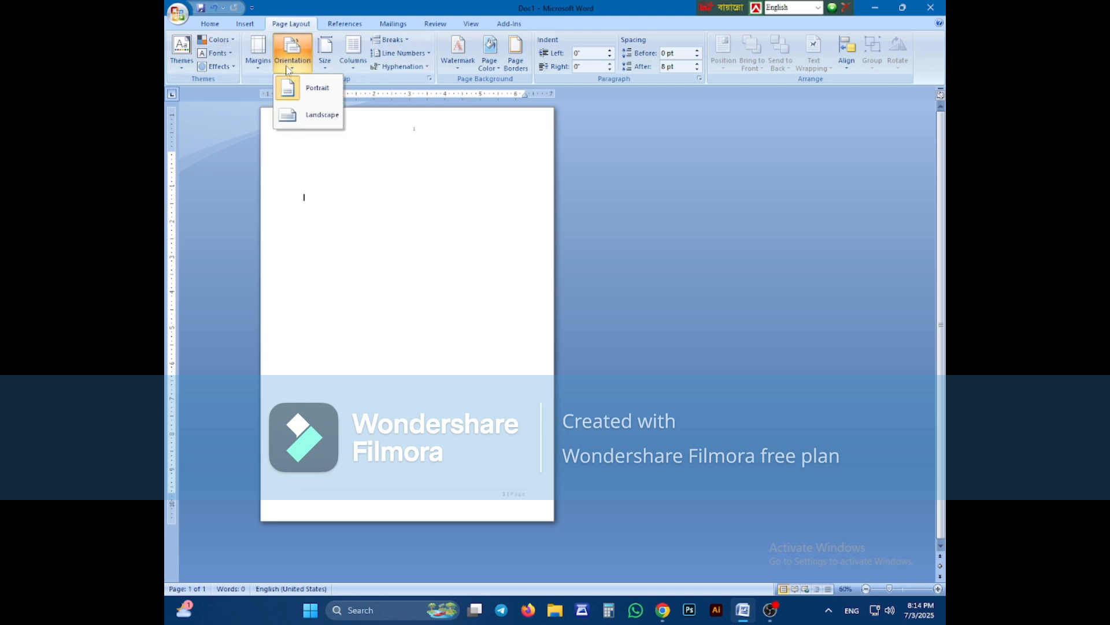
left_click(313, 114)
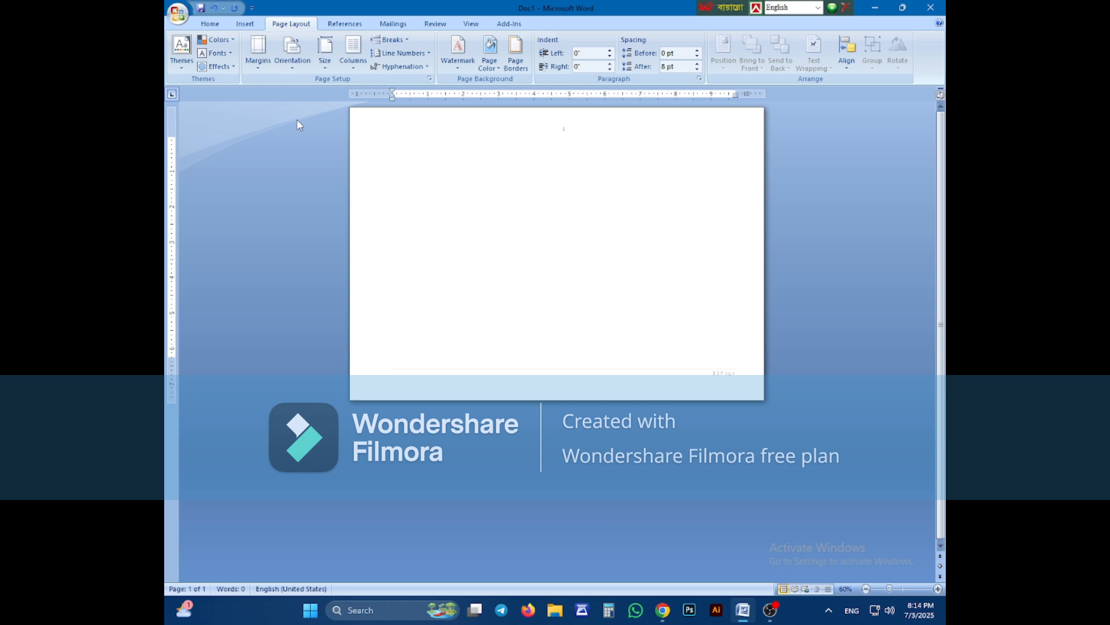
left_click(294, 56)
left_click(303, 89)
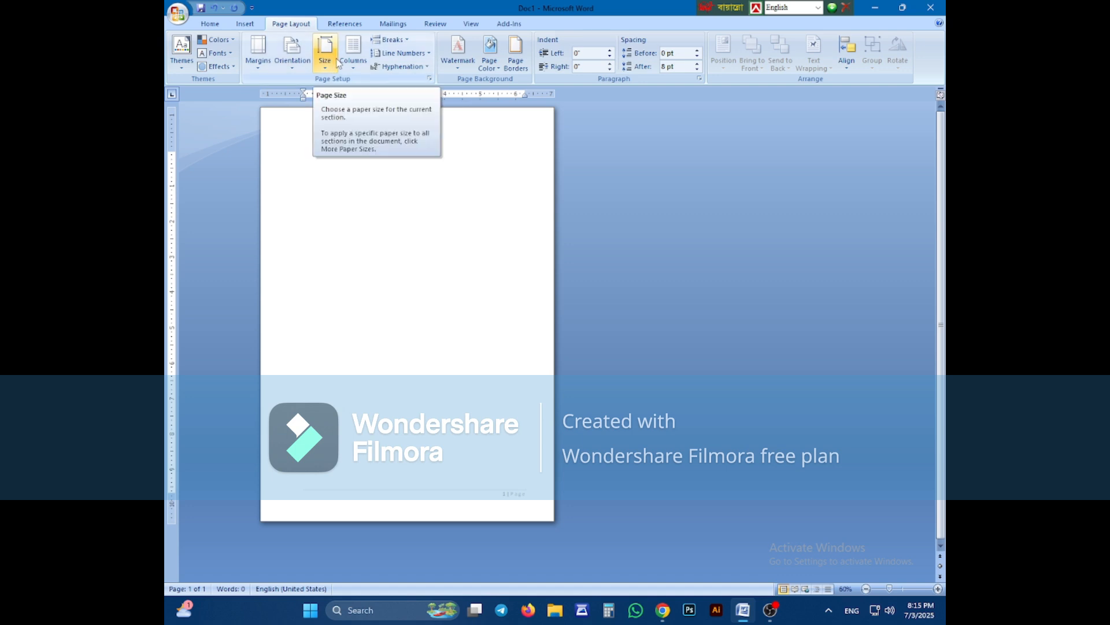
Step: Examine the column presets and the column count, width and spacing settings for the whole document
left_click(346, 62)
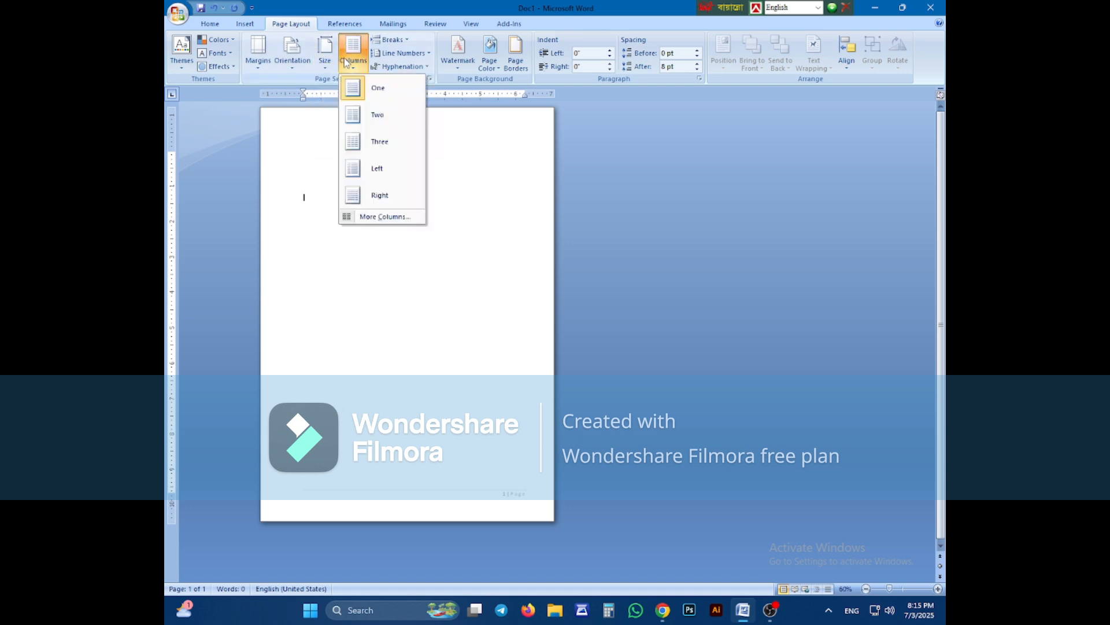
left_click(379, 216)
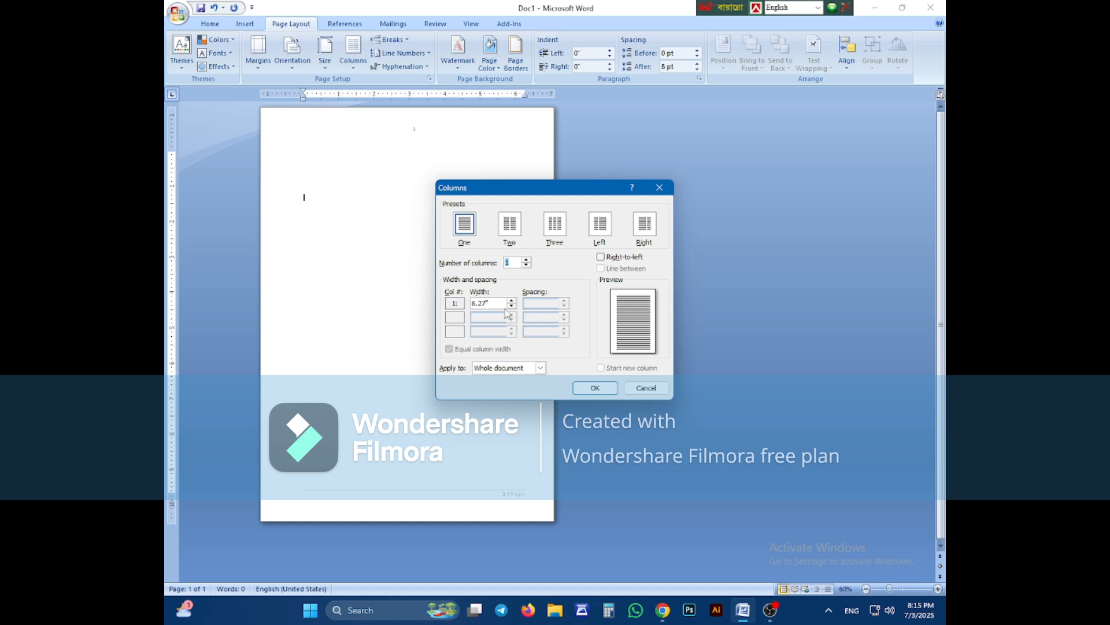
left_click(502, 305)
left_click(580, 387)
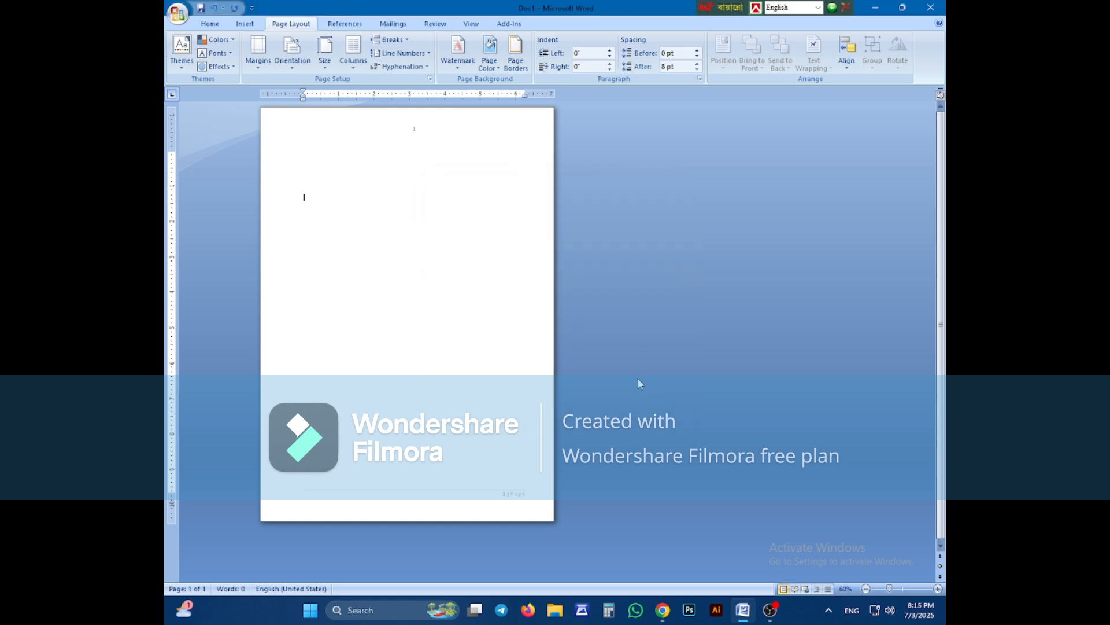
left_click(352, 52)
Step: Set the page to landscape orientation and split its layout into two columns
left_click(285, 65)
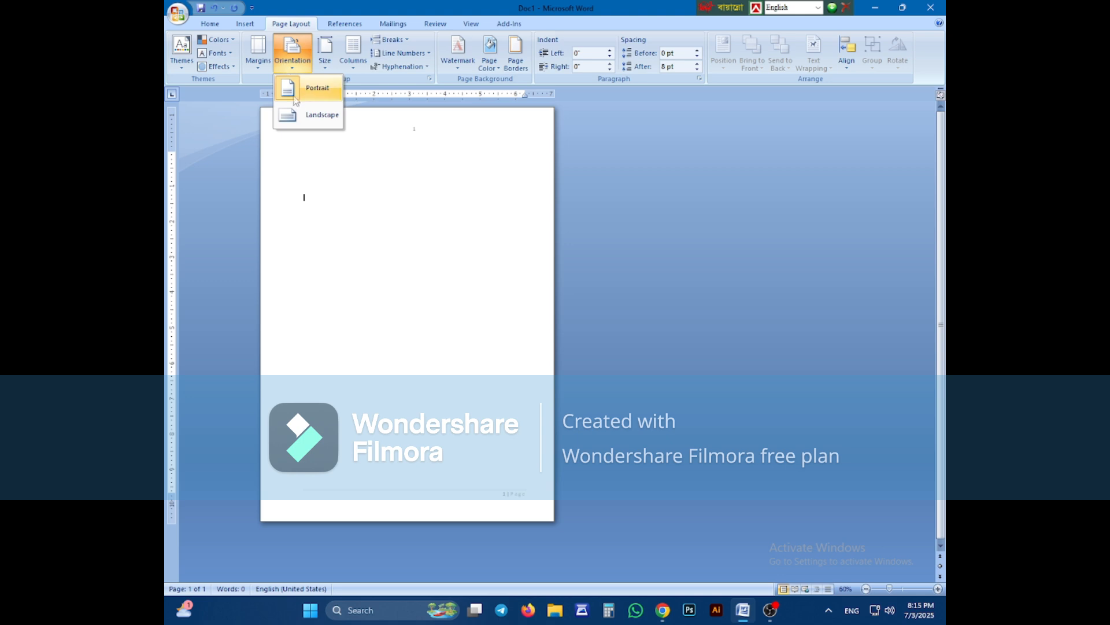
left_click(298, 114)
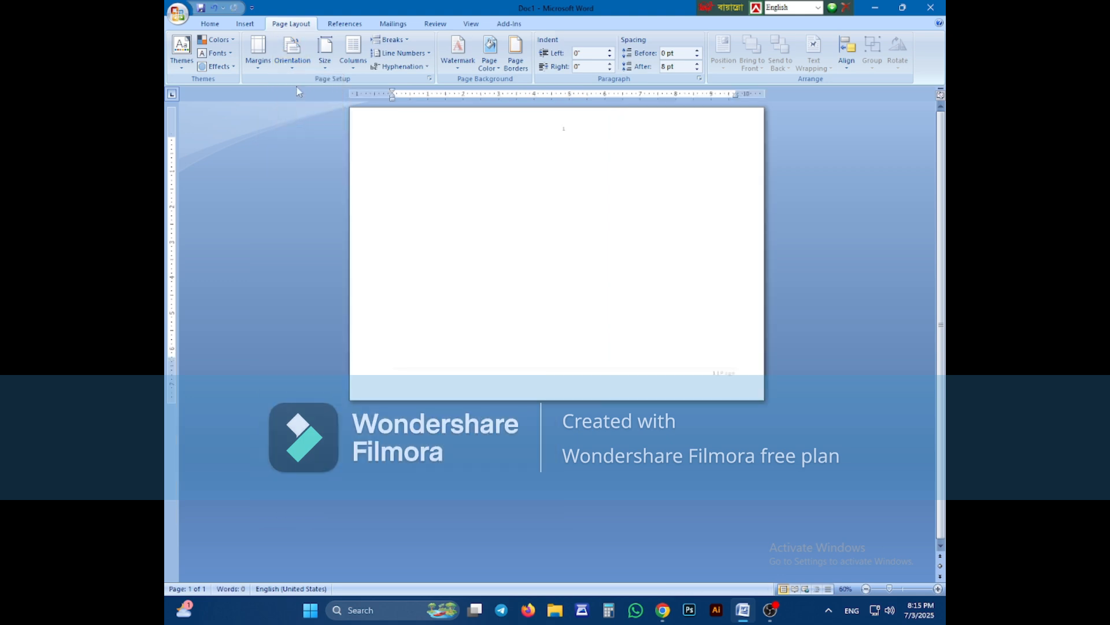
left_click(344, 61)
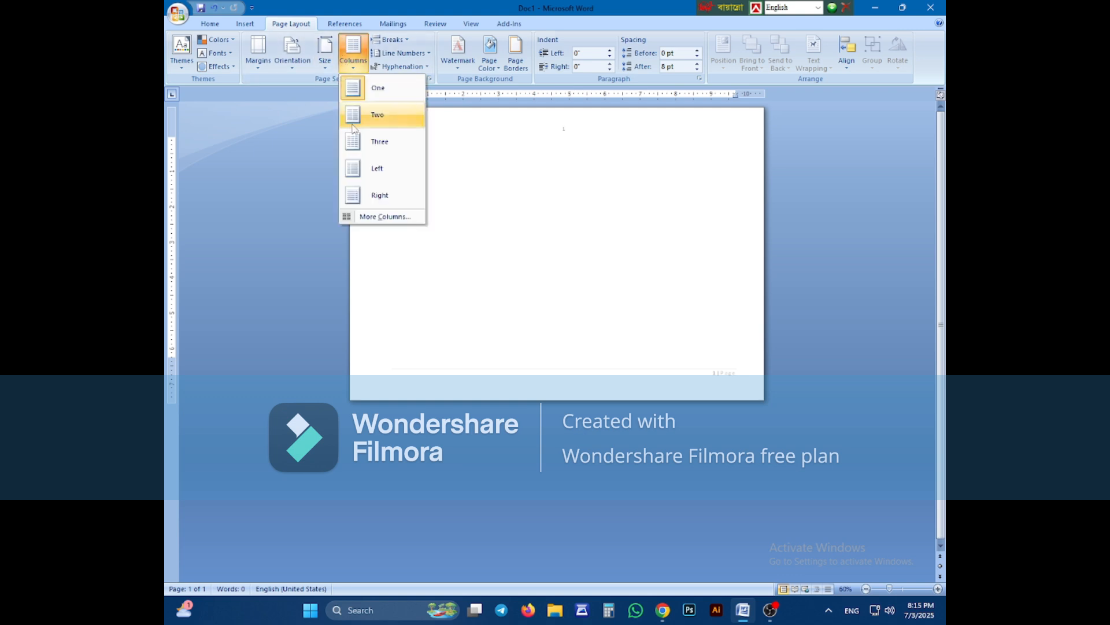
left_click(373, 114)
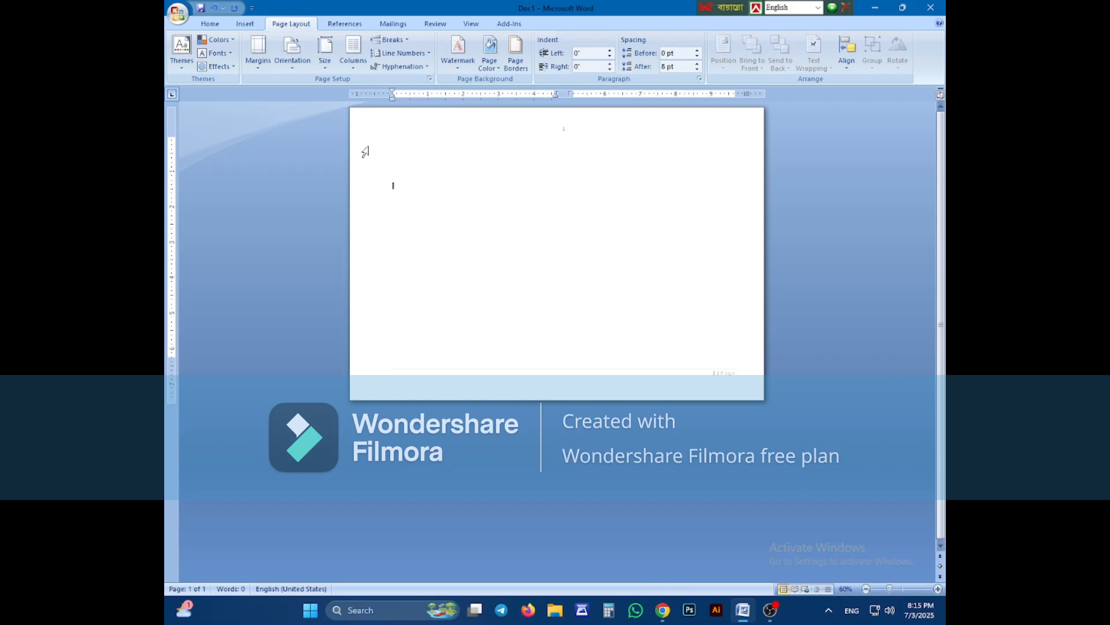
left_click(211, 25)
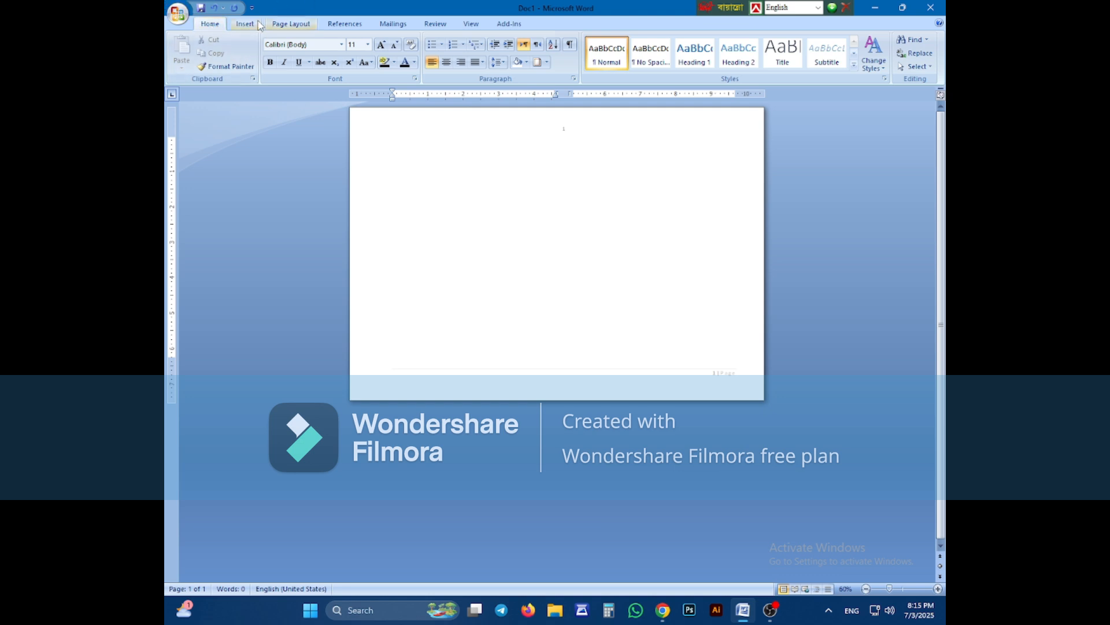
left_click(174, 17)
mouse_move(225, 188)
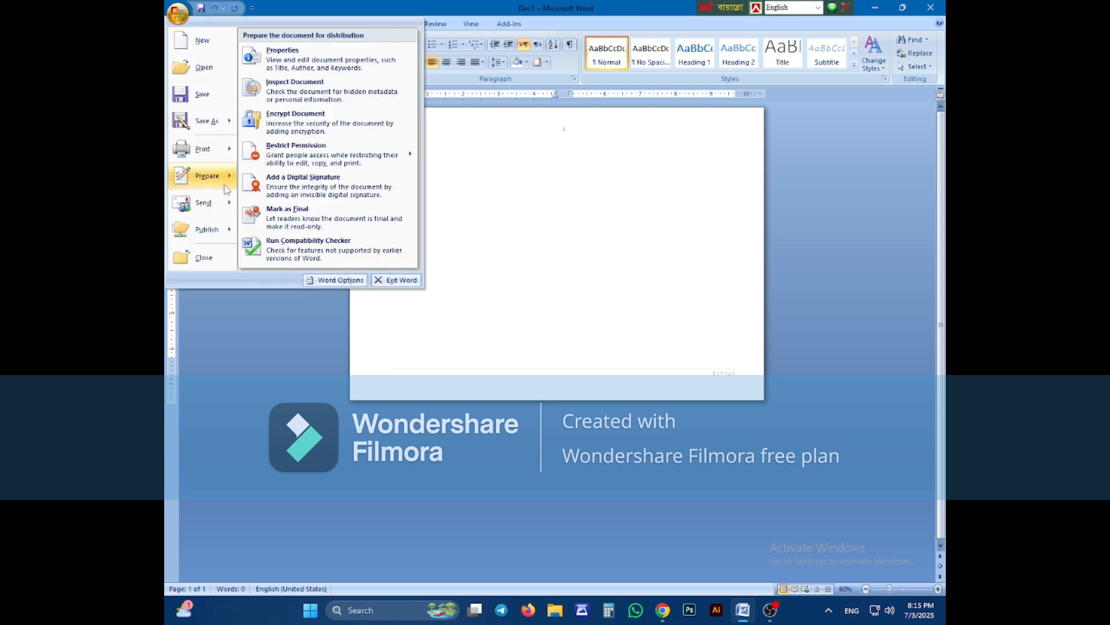
left_click(208, 160)
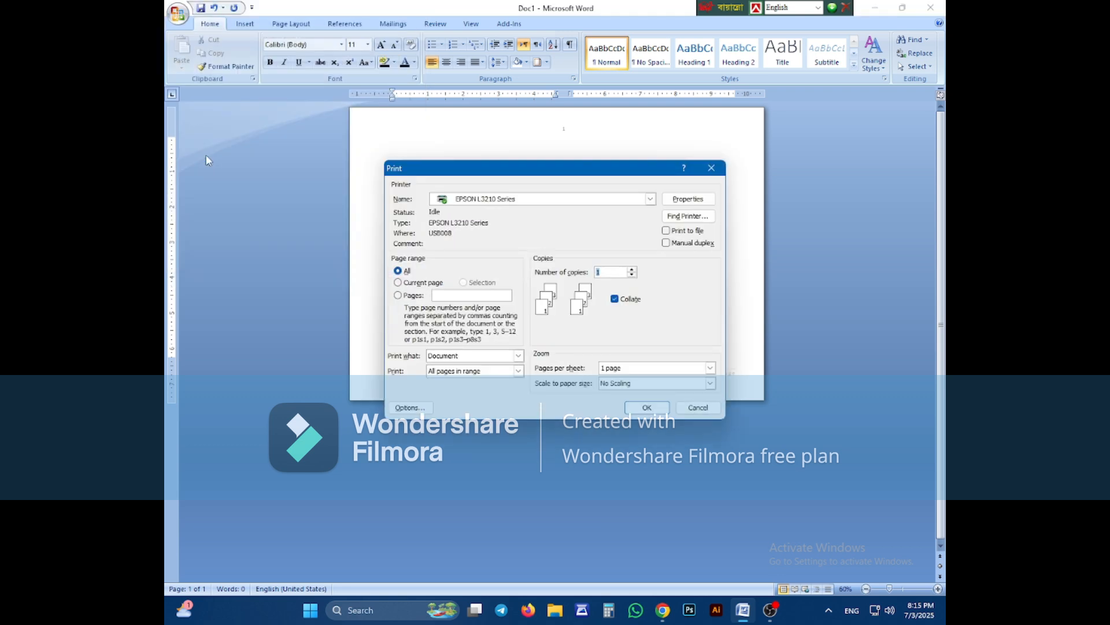
key("Escape")
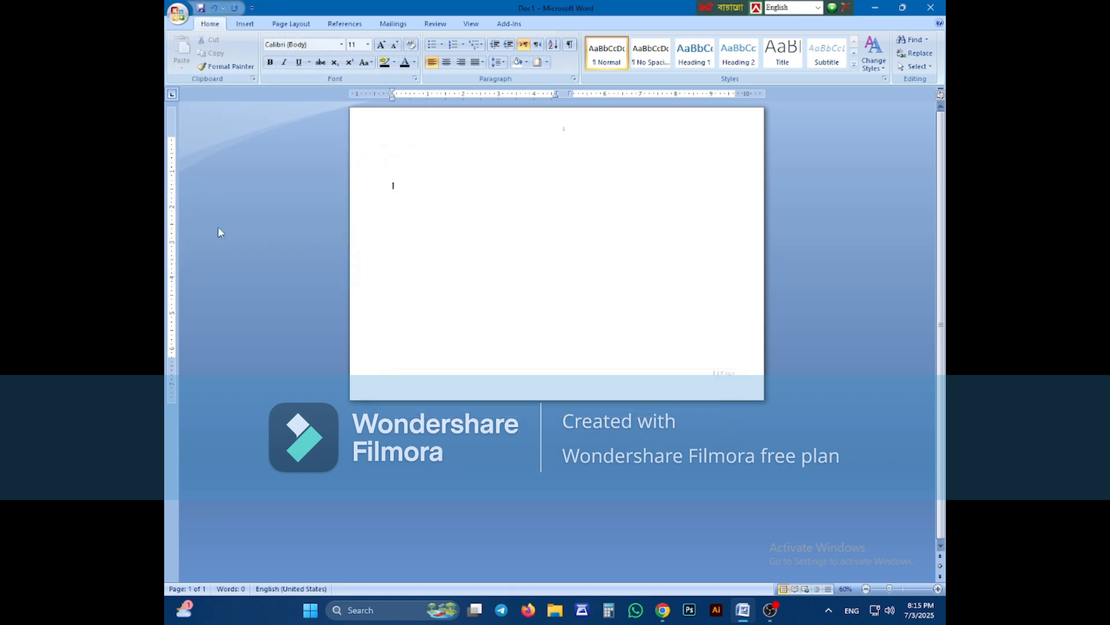
Step: Open the print settings, keep the EPSON L3210 Series printer selected and open its properties
key("ctrl+p")
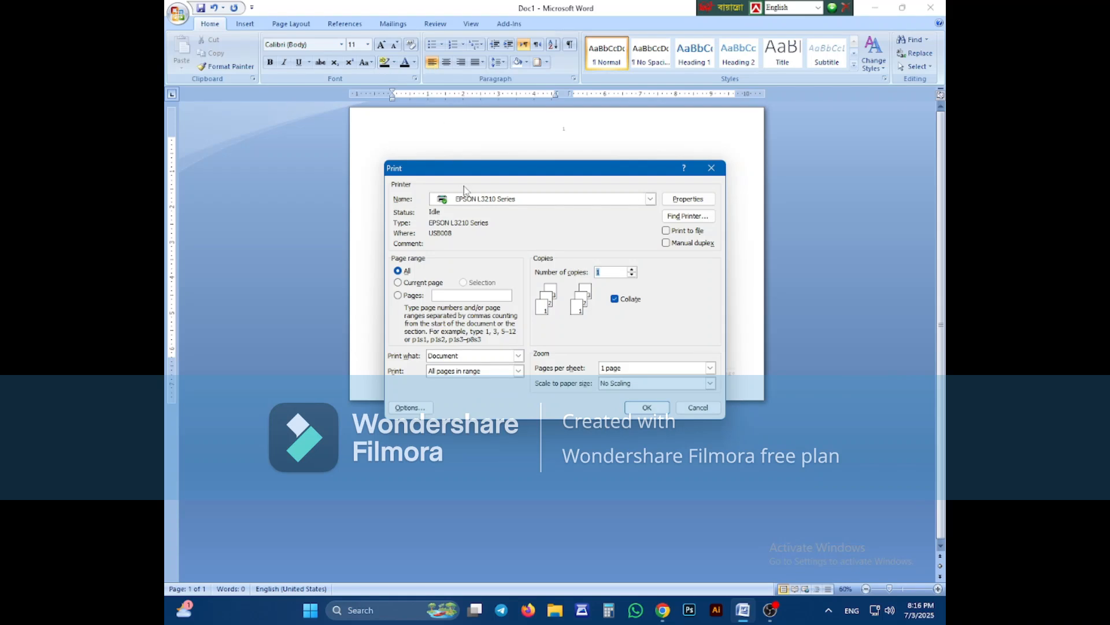
left_click(571, 207)
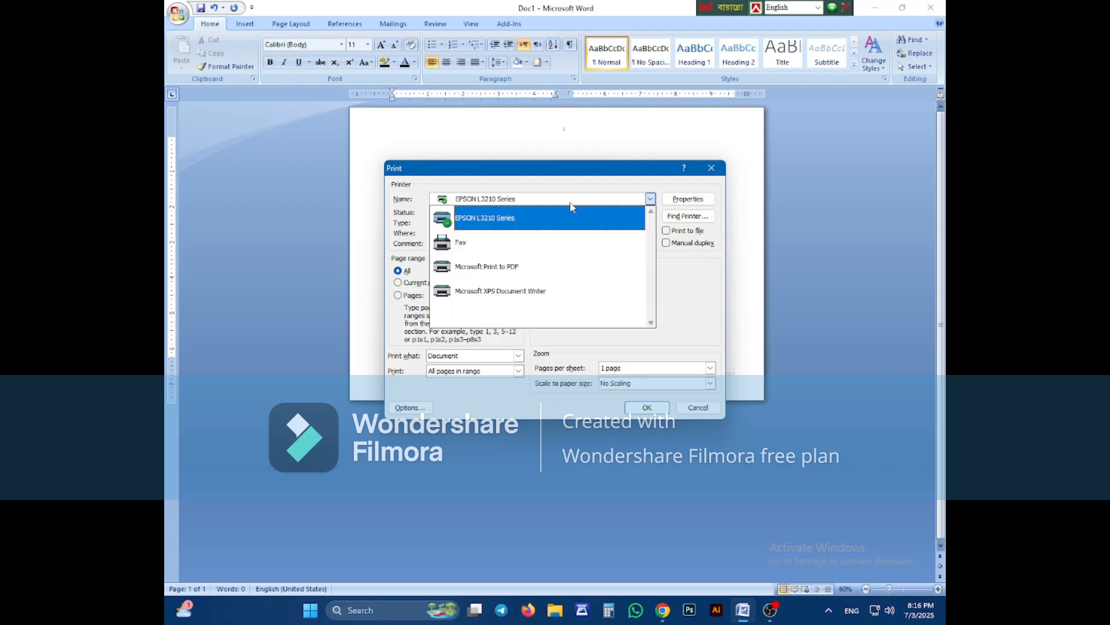
left_click(571, 207)
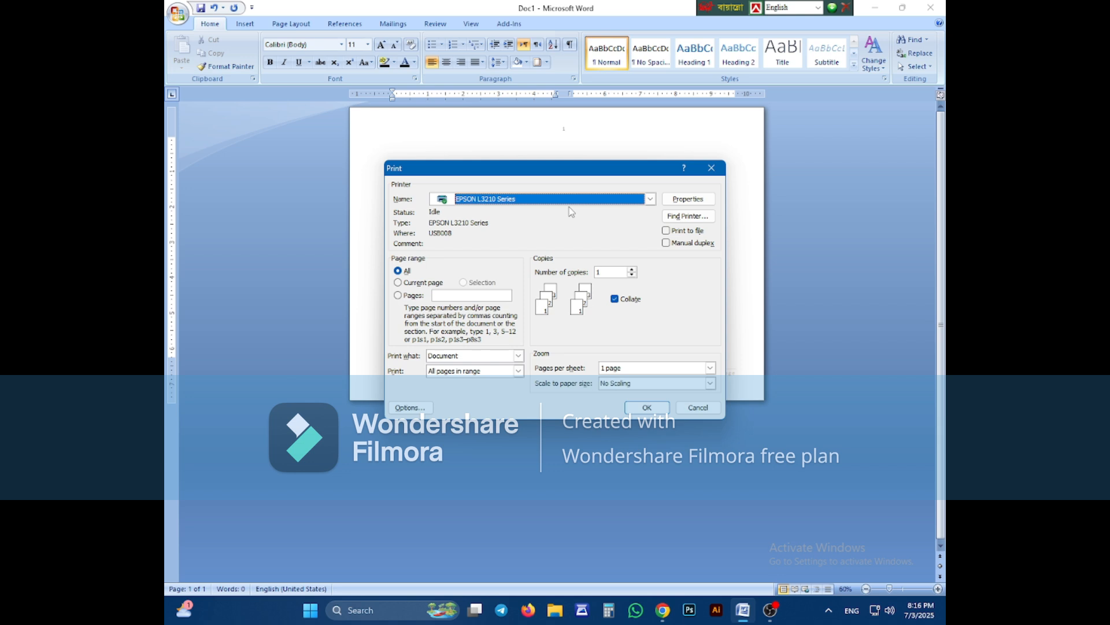
left_click(572, 205)
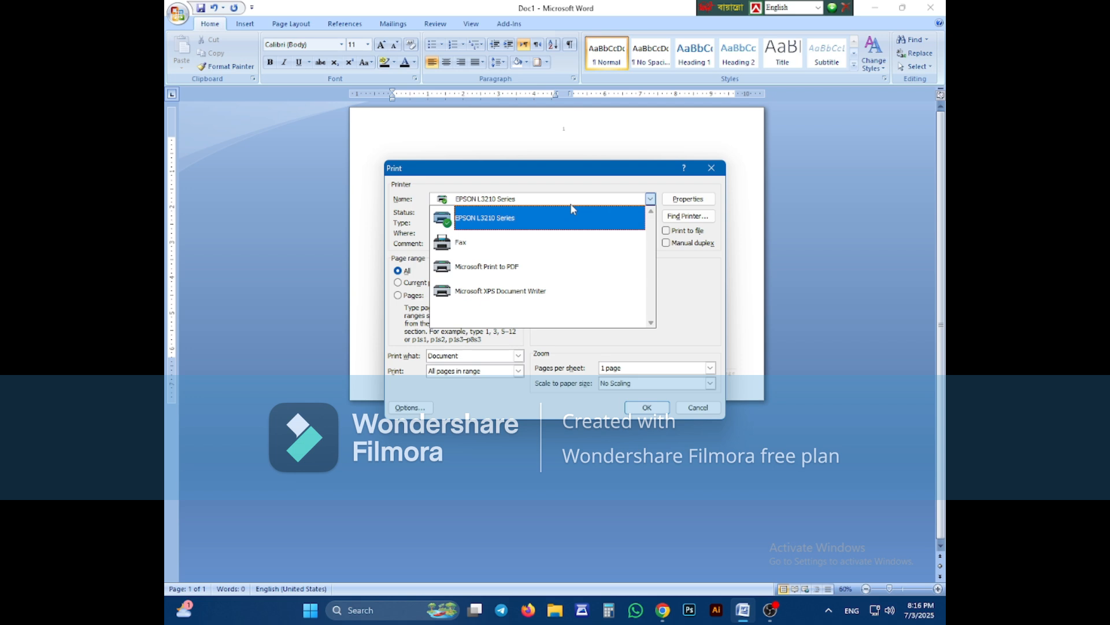
left_click(572, 210)
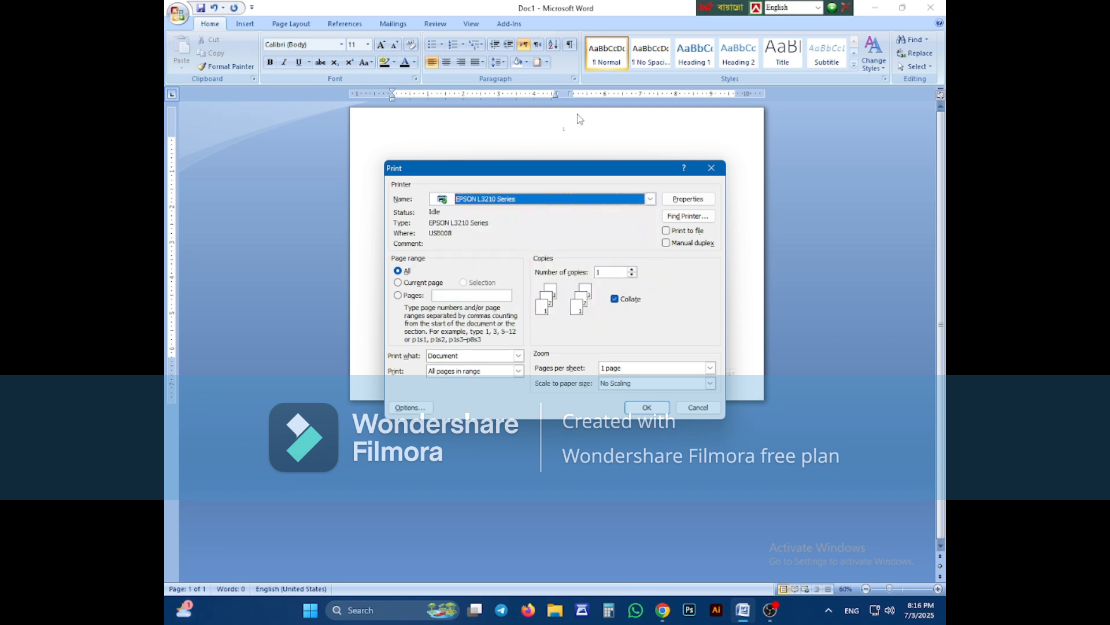
left_click(688, 203)
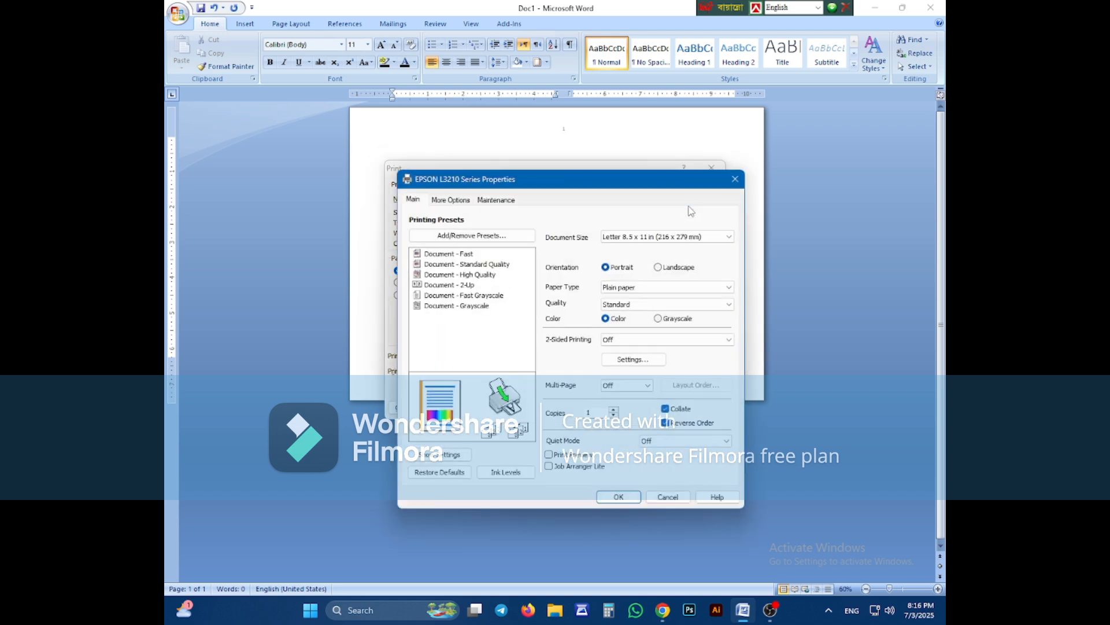
Step: Set the printer's document size to A4 210 x 297 mm and the orientation to Landscape, and accept the properties
left_click(641, 237)
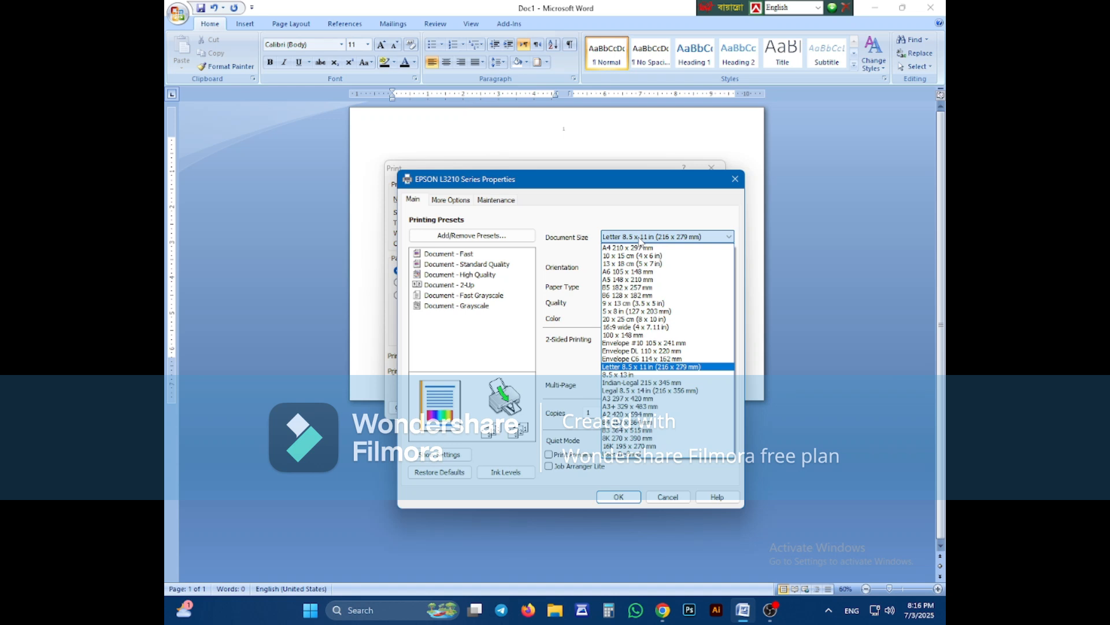
left_click(636, 247)
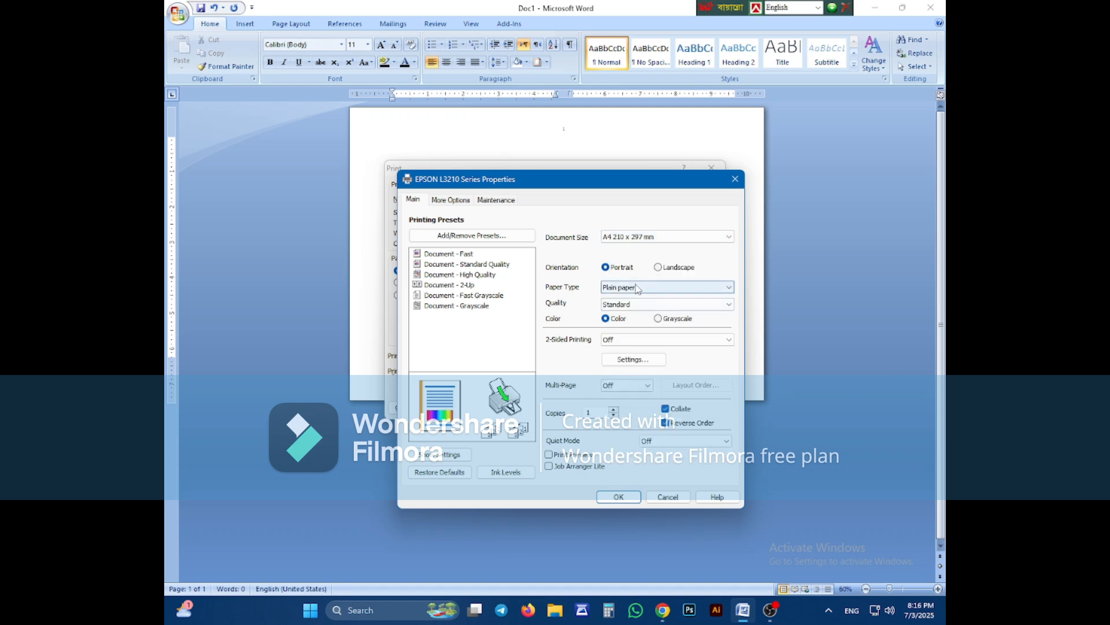
left_click(665, 271)
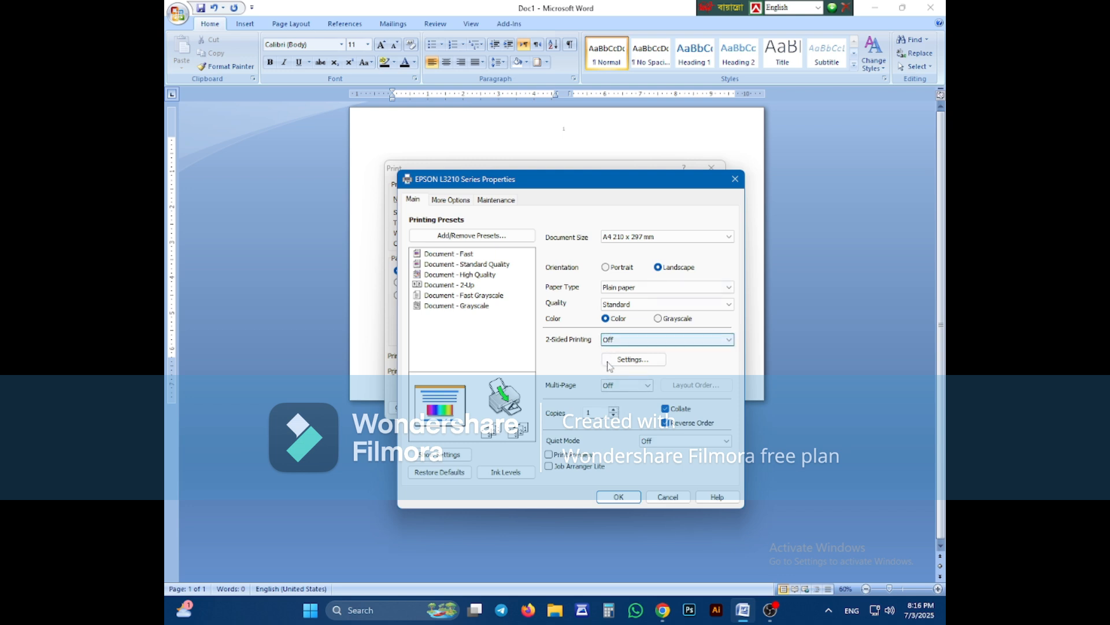
left_click(617, 497)
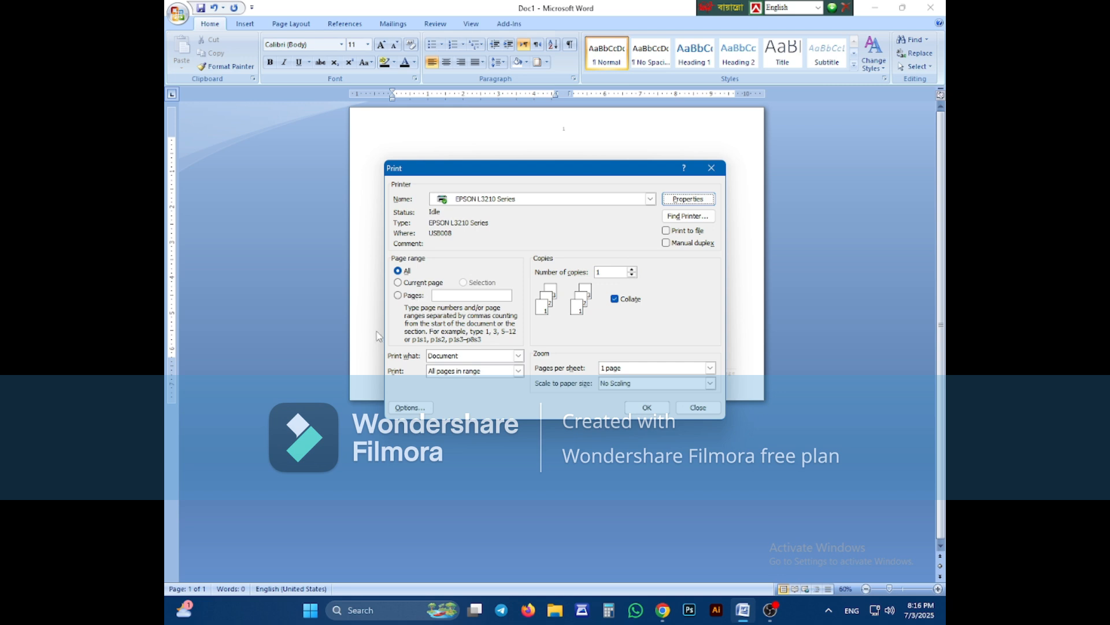
Step: Print one copy of all pages of the document on the EPSON L3210 Series printer
left_click(438, 294)
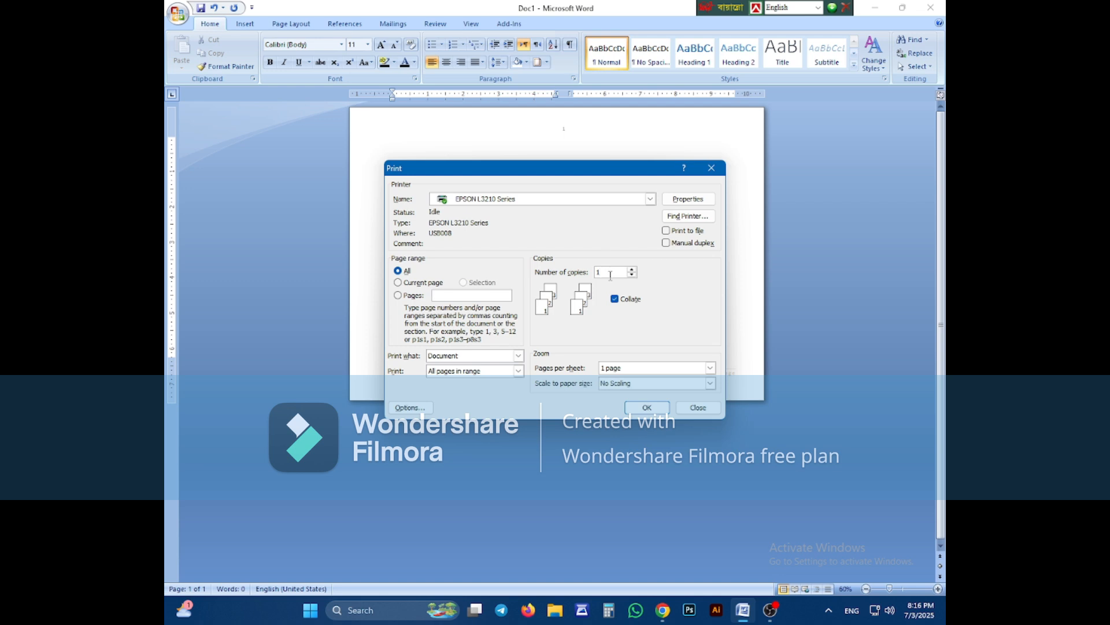
left_click(610, 276)
left_click(643, 409)
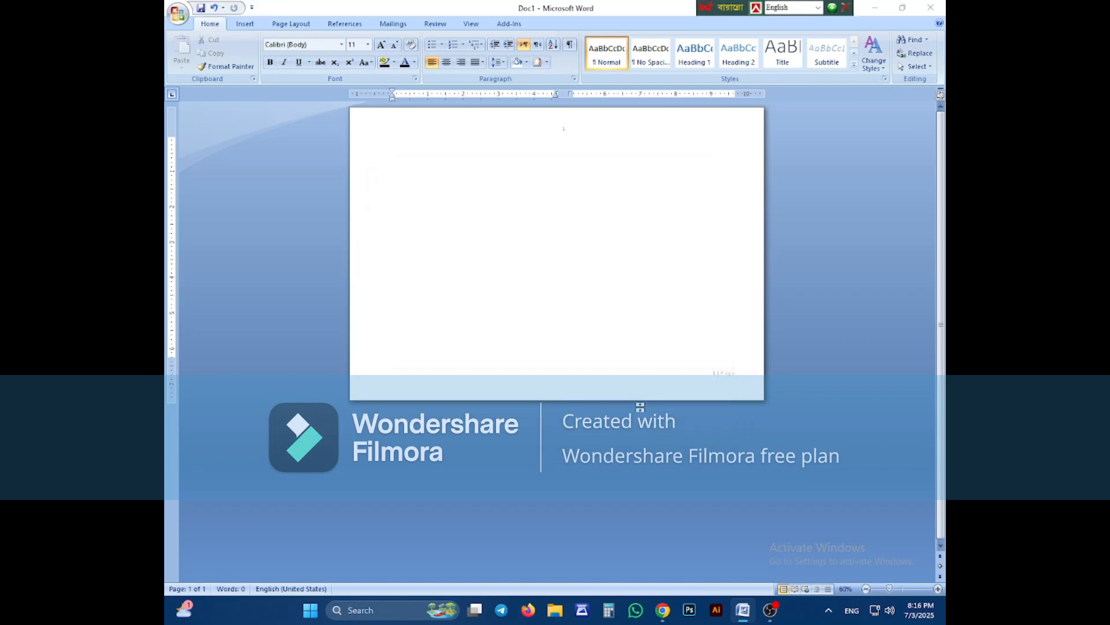